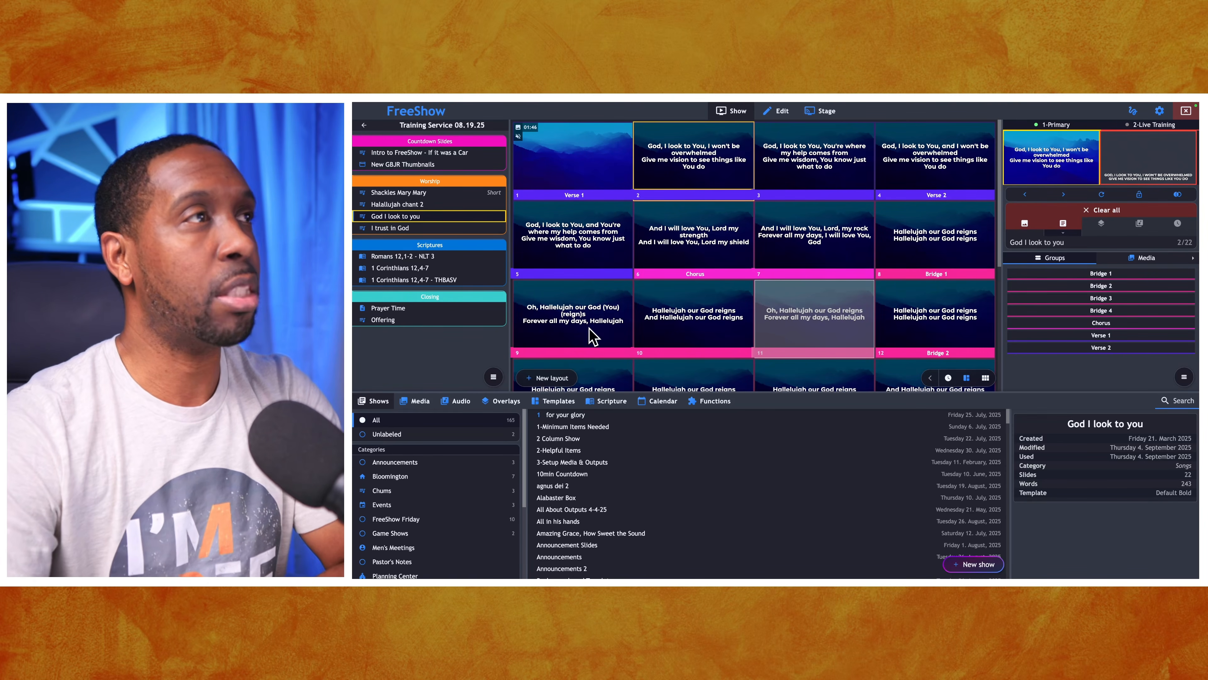
Step: Switch the project to focus mode and back to the normal view
scroll(807, 237, "down", 5)
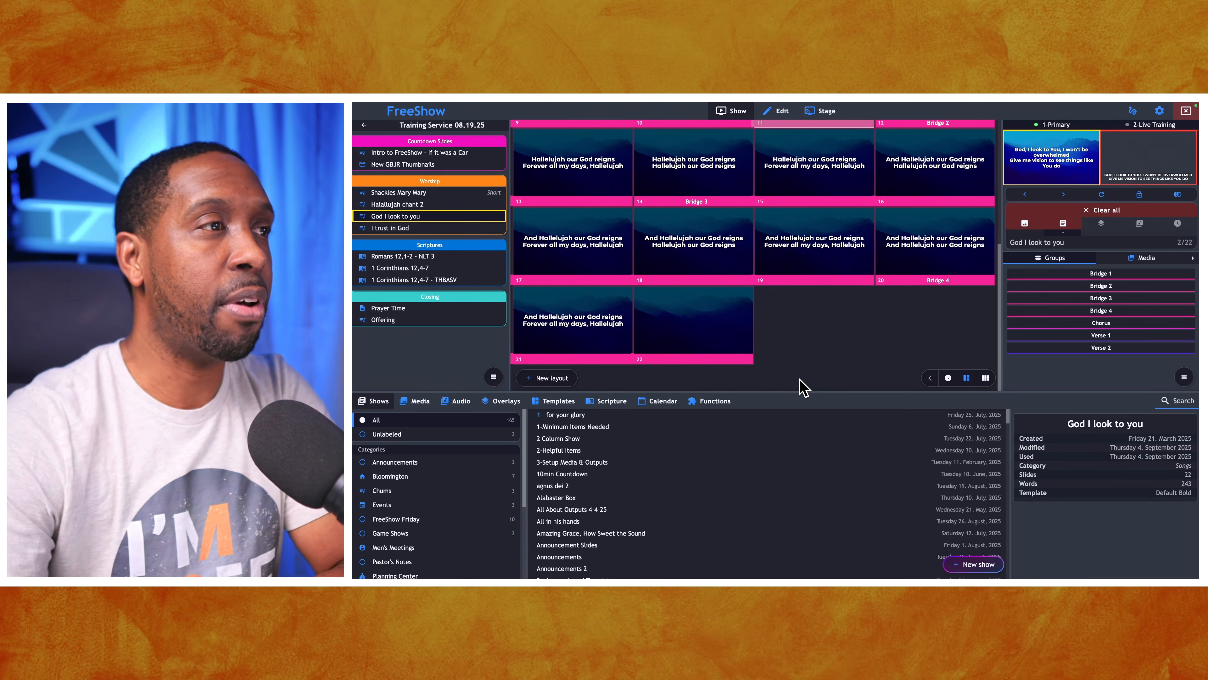
mouse_move(555, 109)
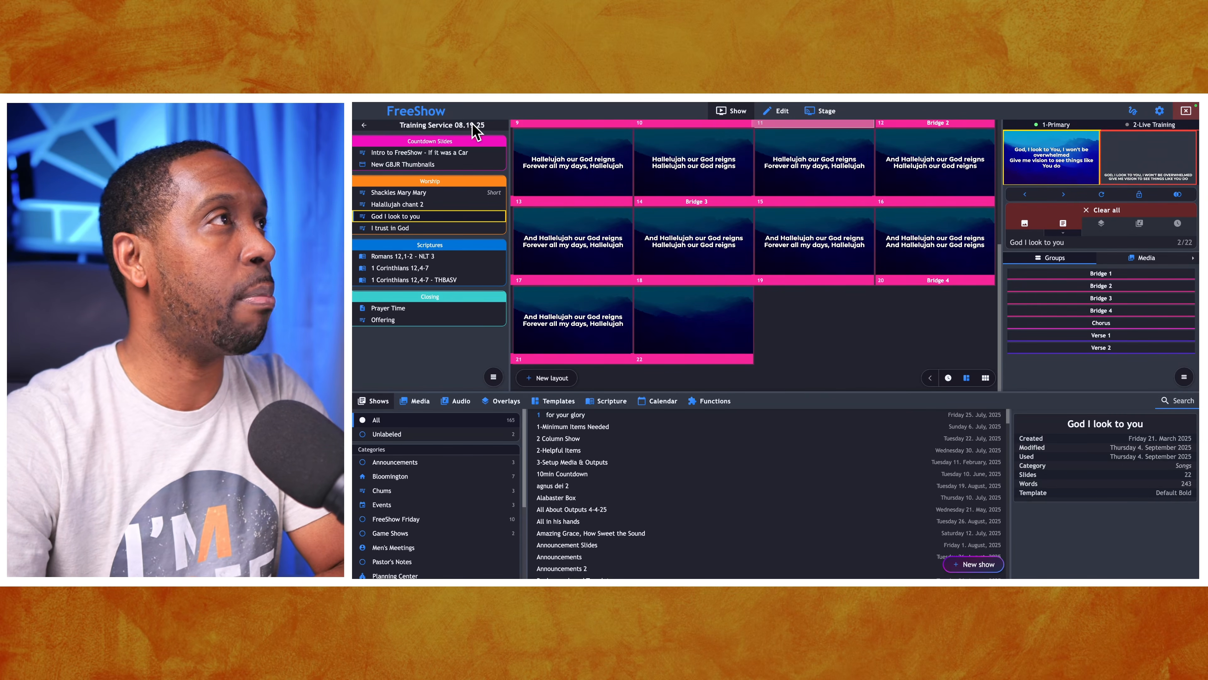
left_click(461, 101)
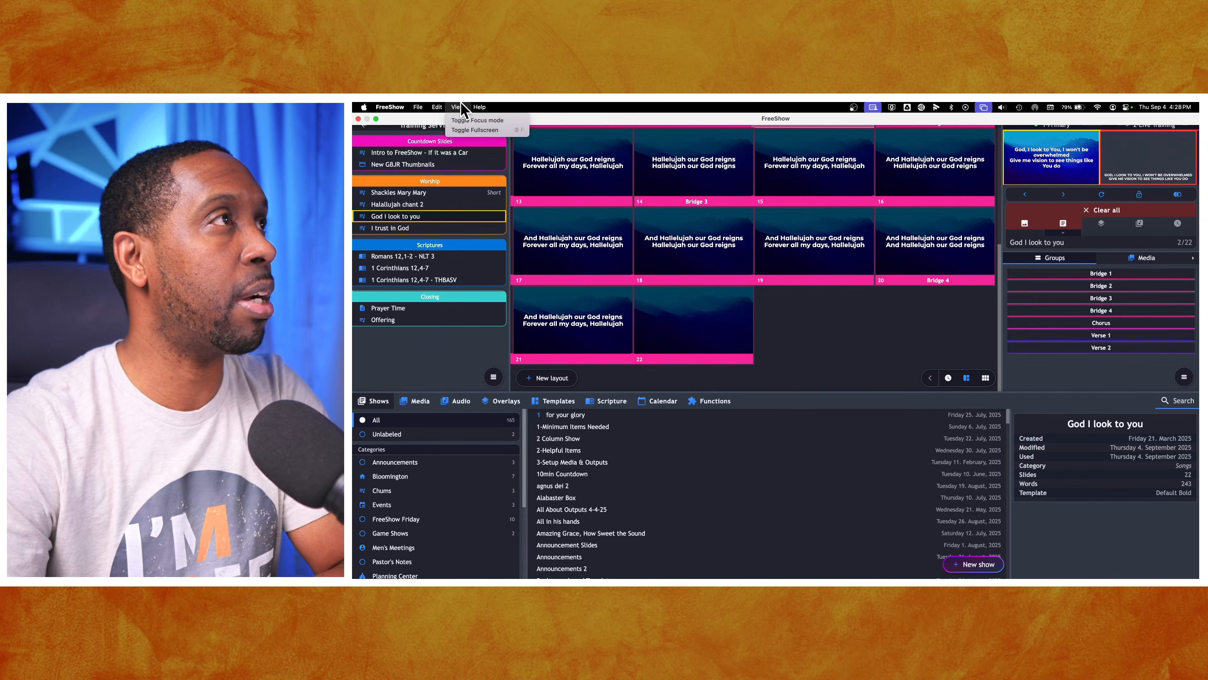
left_click(465, 117)
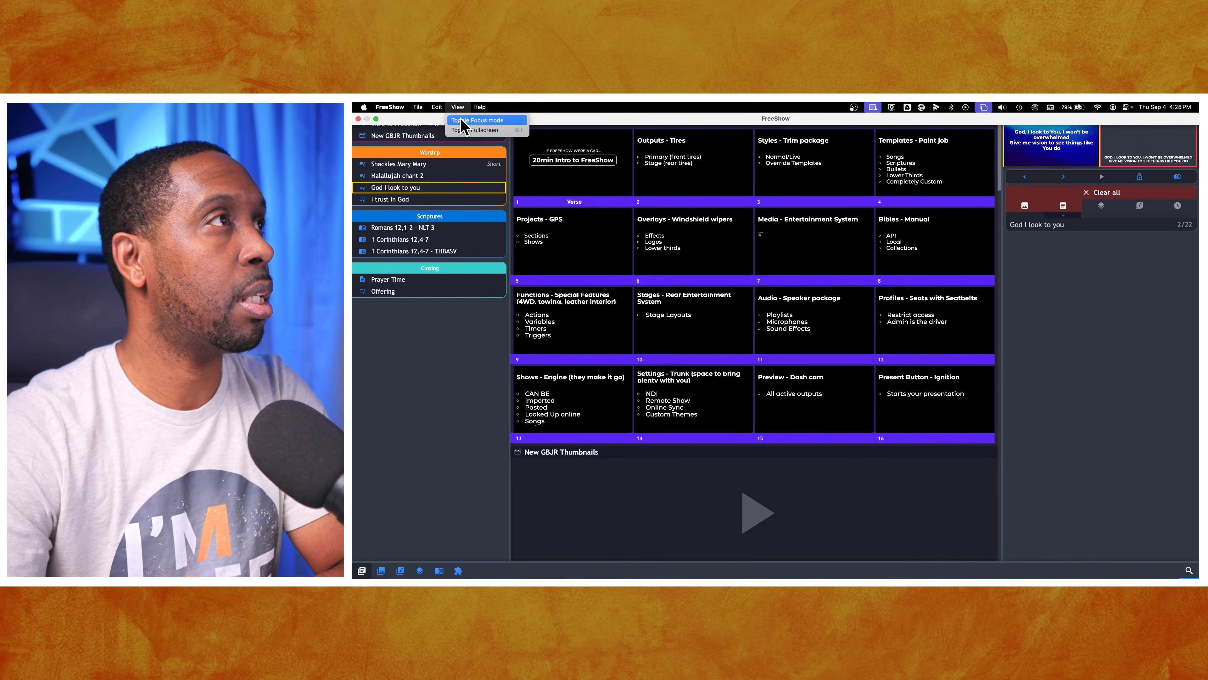
left_click(458, 106)
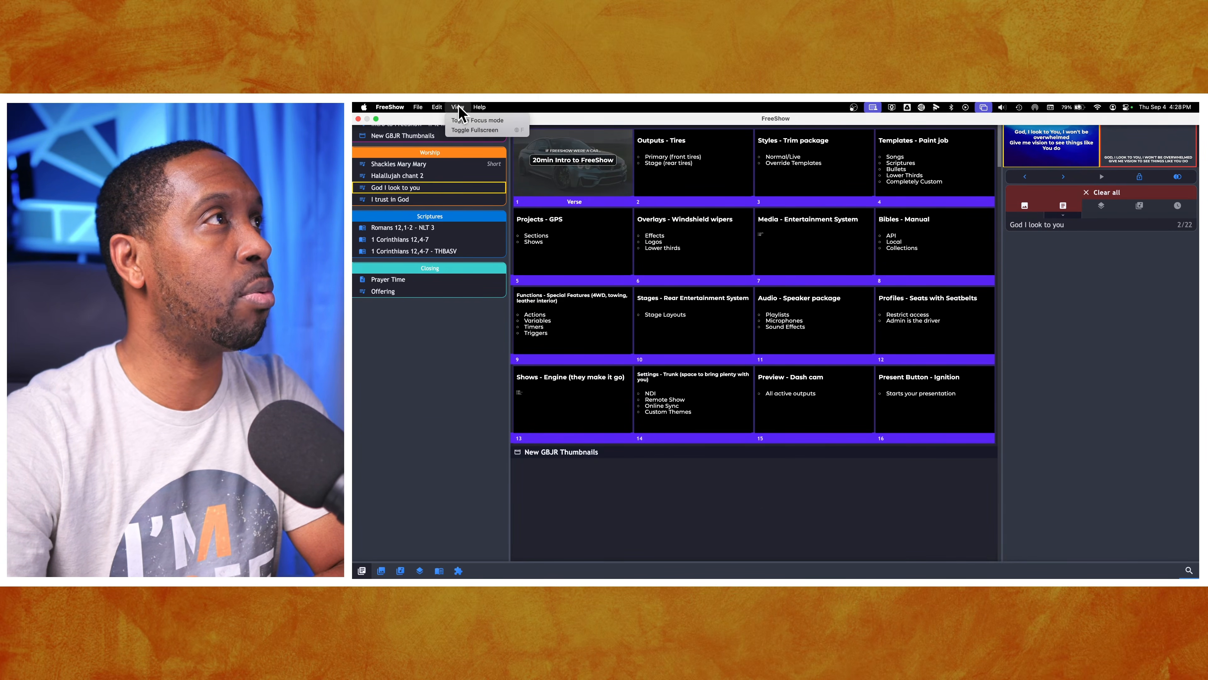
left_click(459, 118)
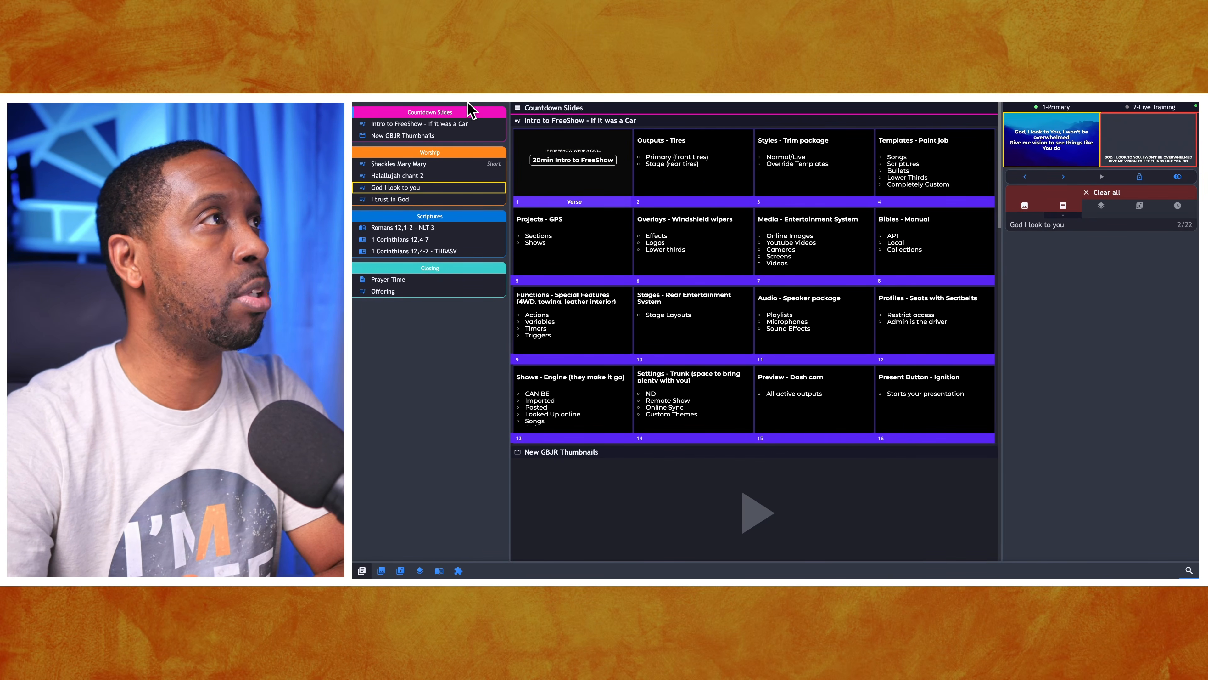
mouse_move(471, 108)
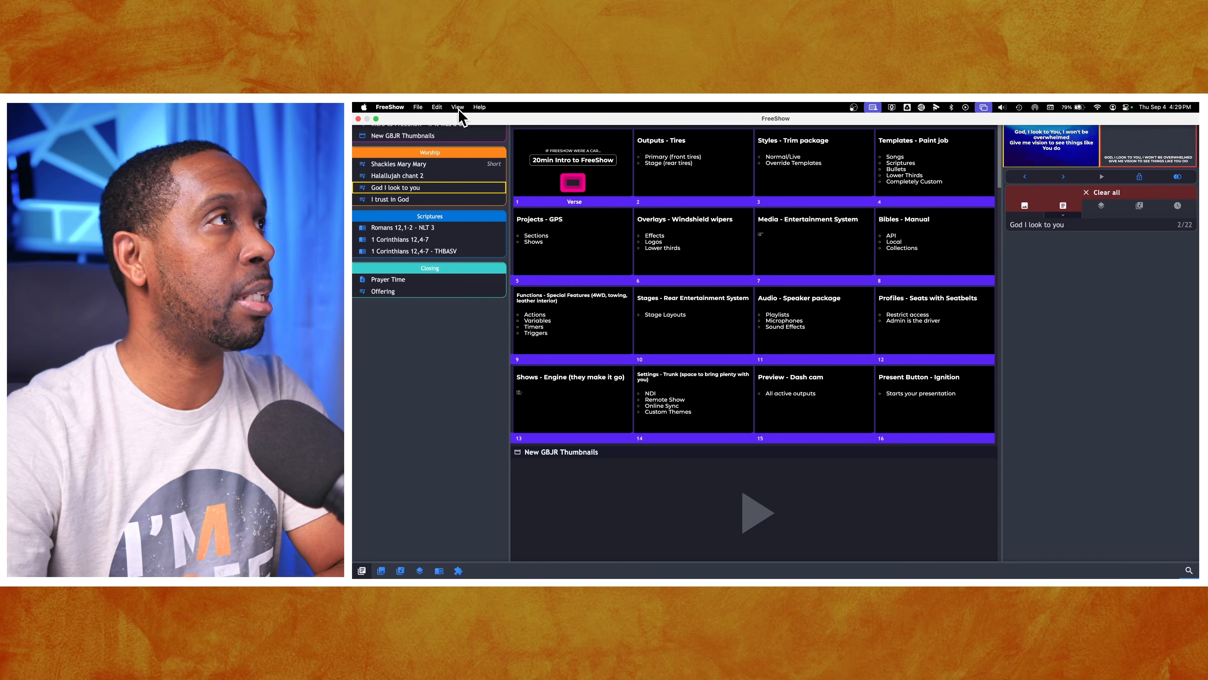
left_click(457, 108)
left_click(460, 119)
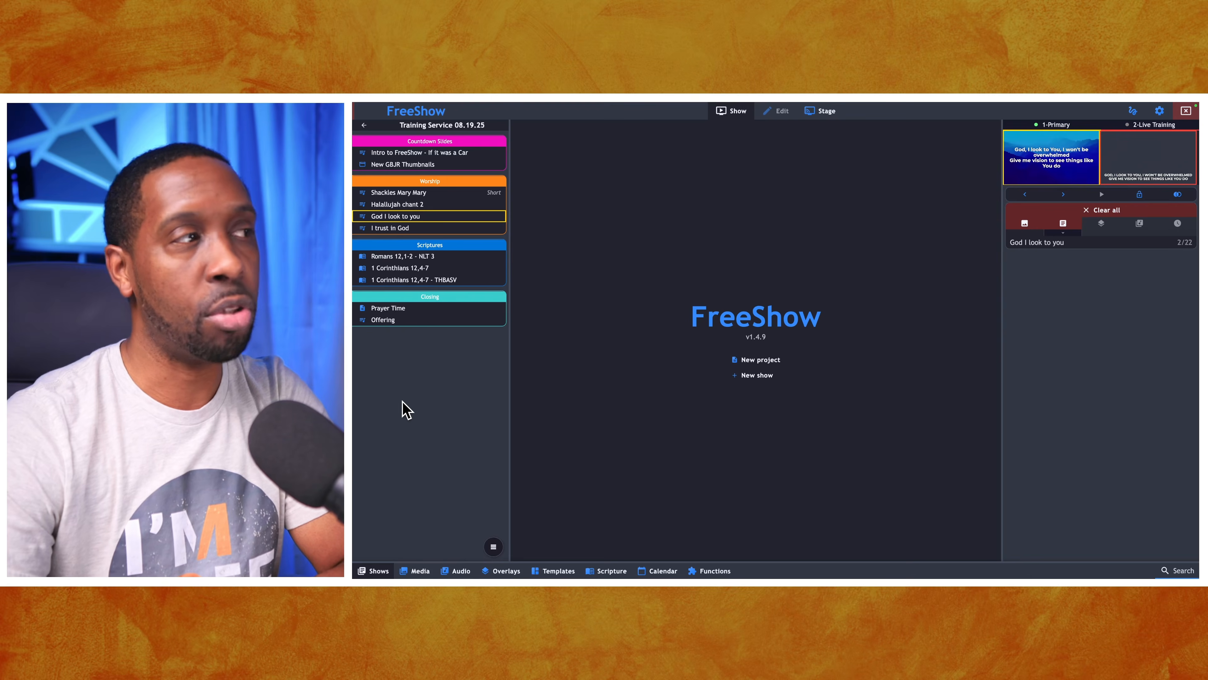
Step: Open the shows library and start a new show named "I speak jesus" in the Songs category
right_click(411, 417)
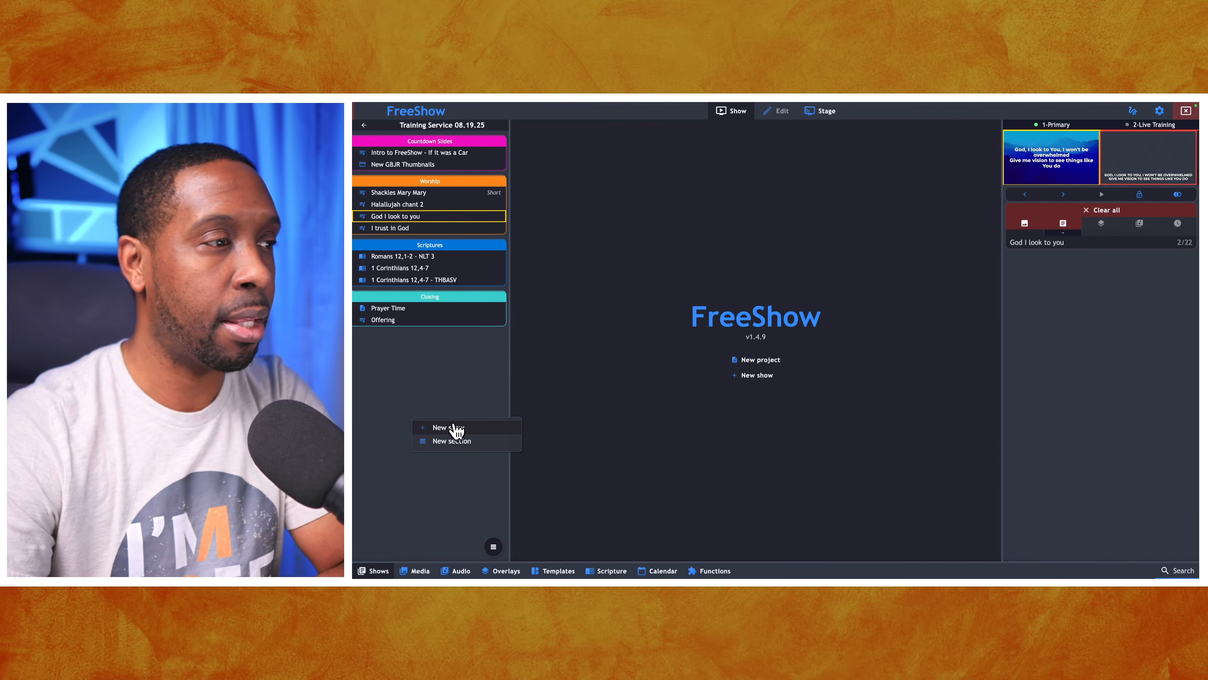
left_click(441, 370)
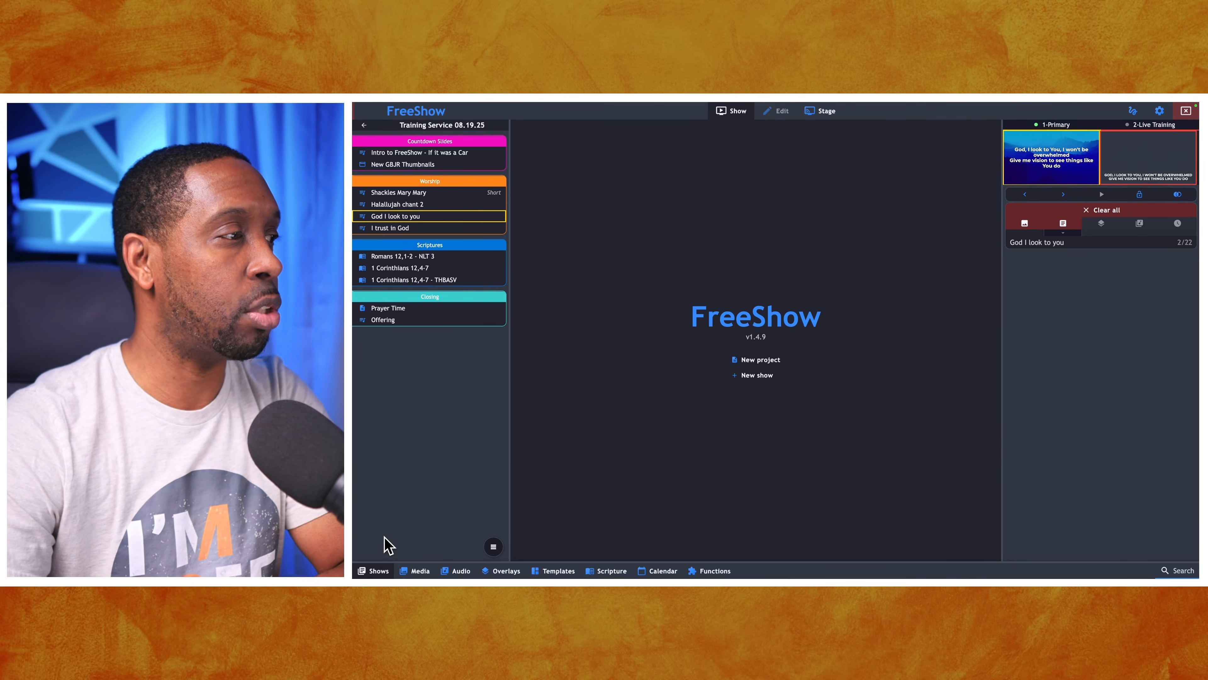
left_click(381, 567)
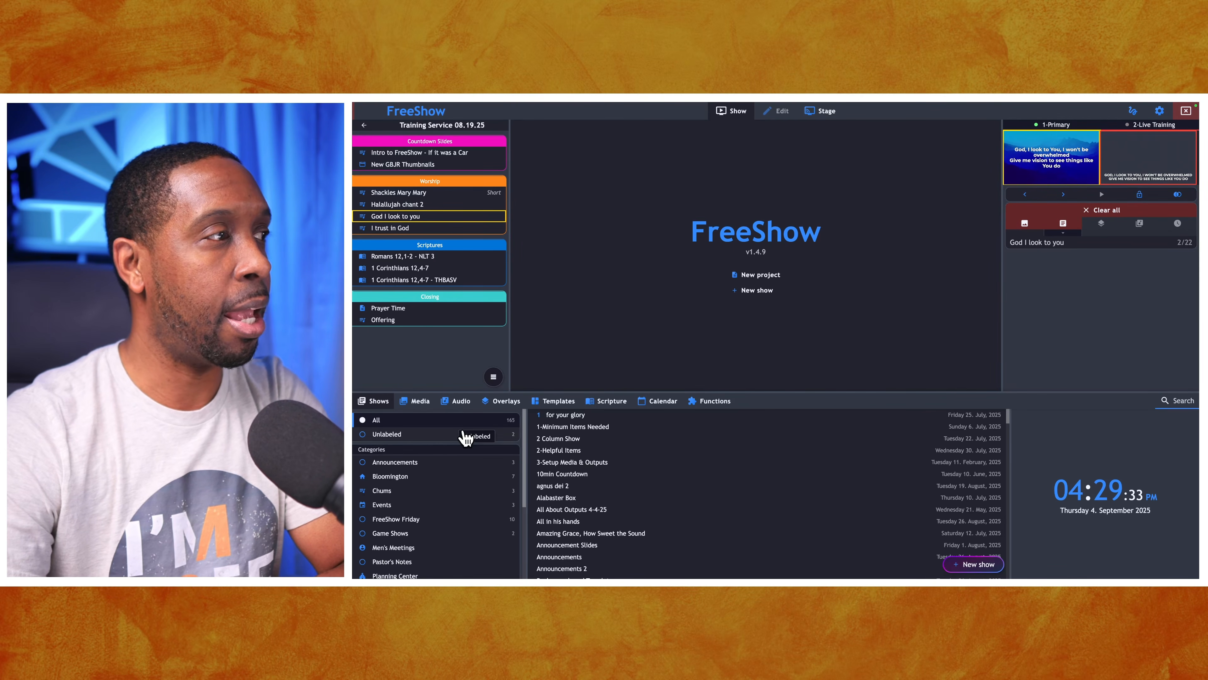
left_click(972, 564)
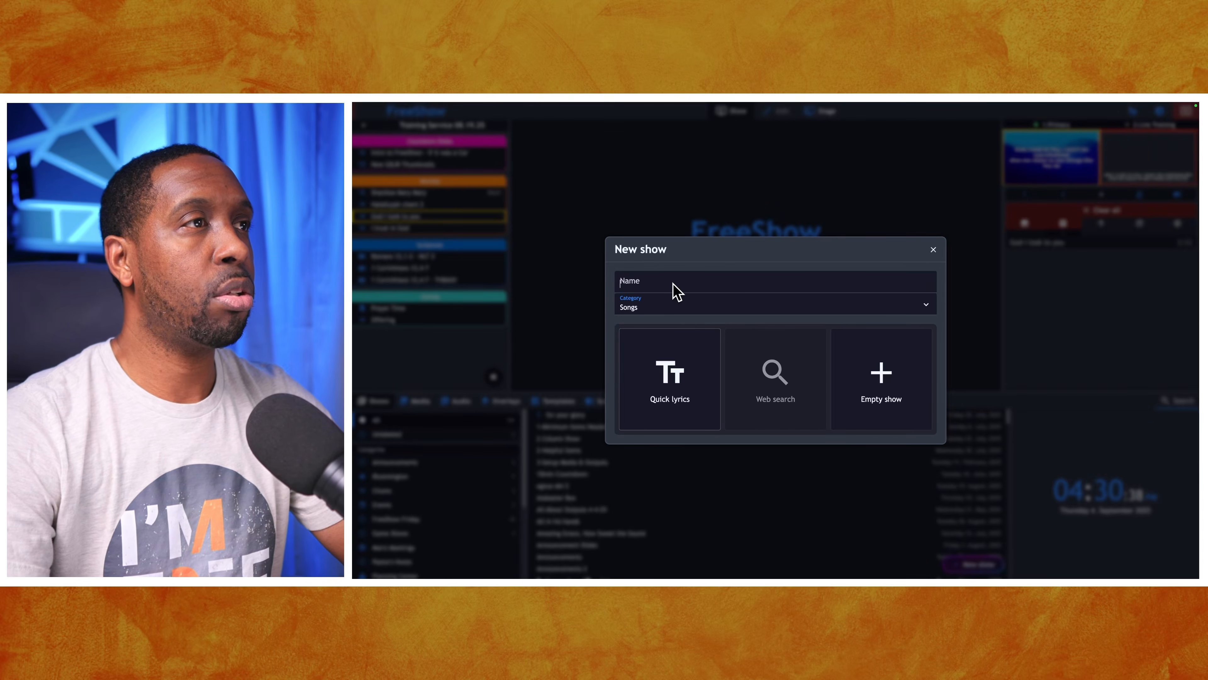
type("i speak")
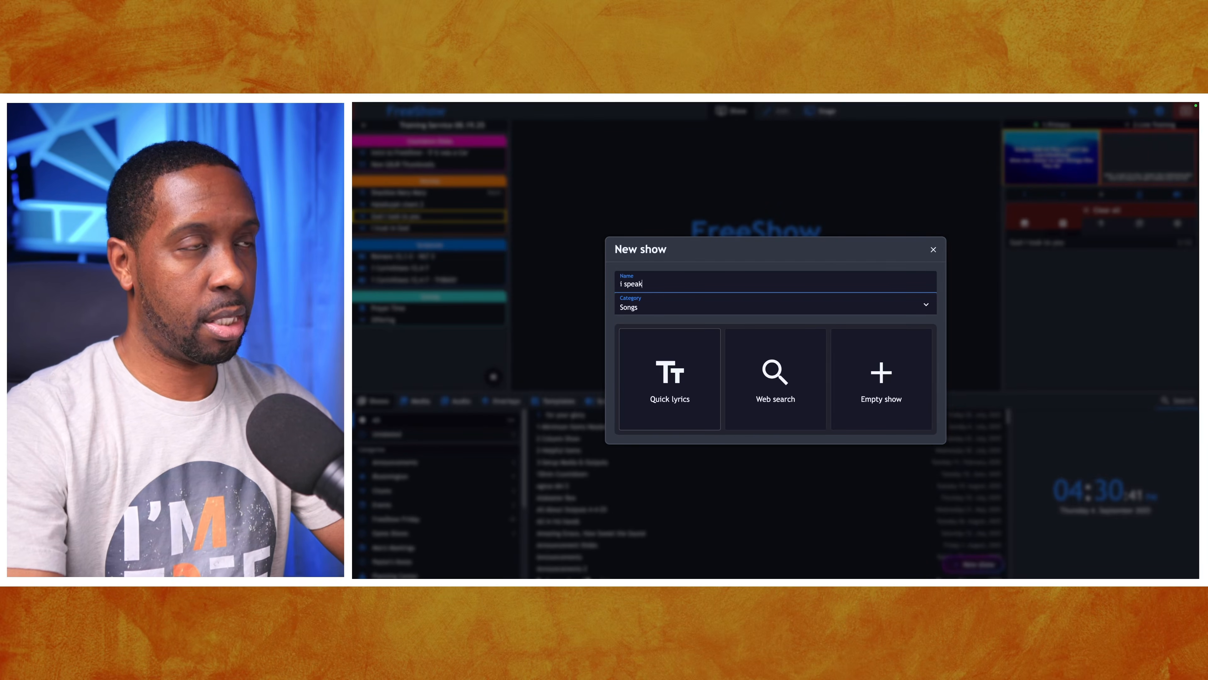
type(" jesus")
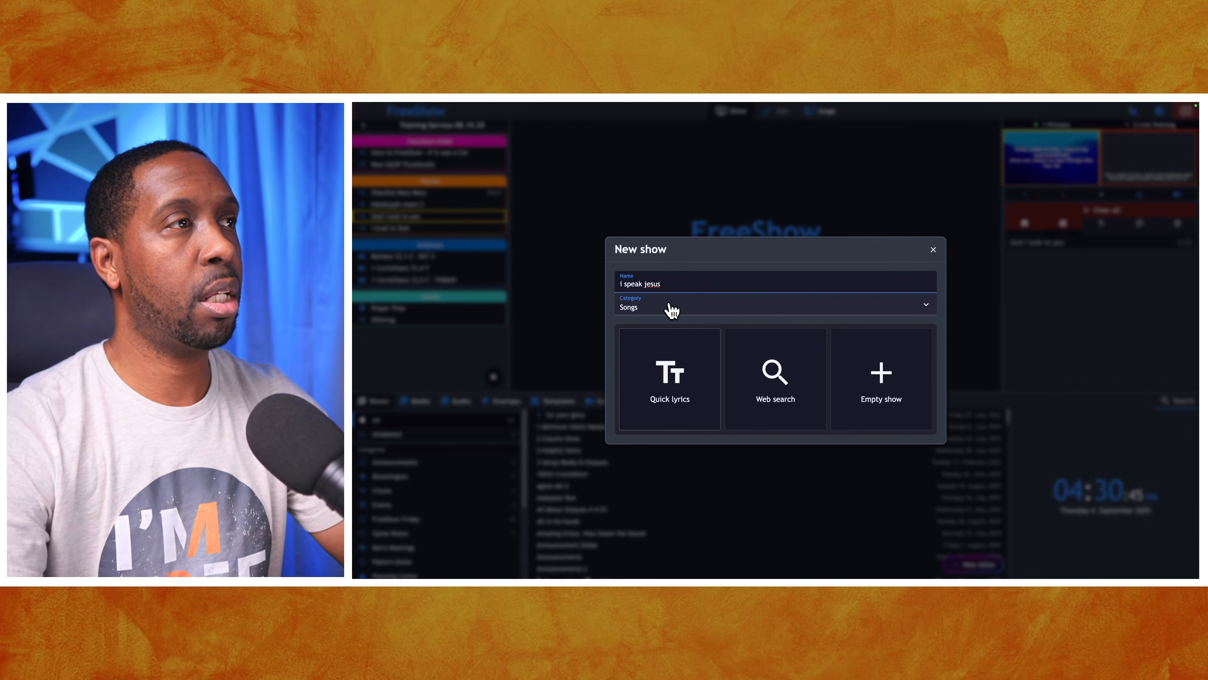
left_click(925, 310)
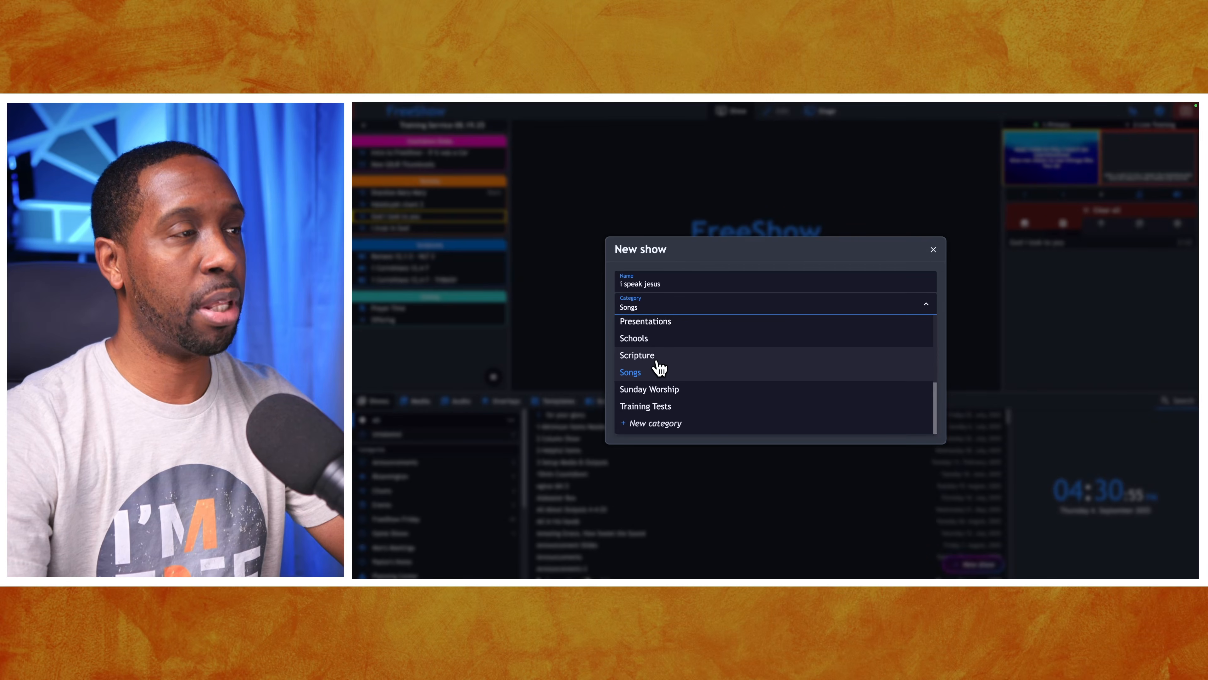
left_click(691, 311)
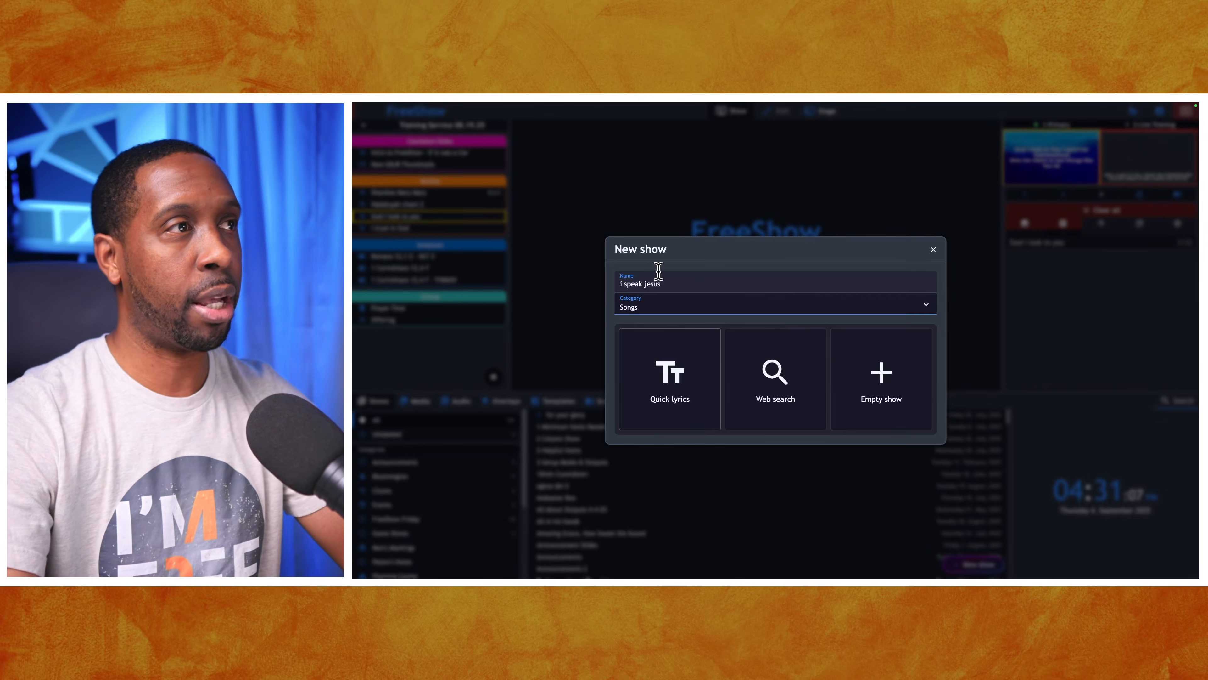
Step: Correct the capitalisation of the new show's name to "I Speak Jesus"
left_click(623, 284)
key("BackSpace")
type("I")
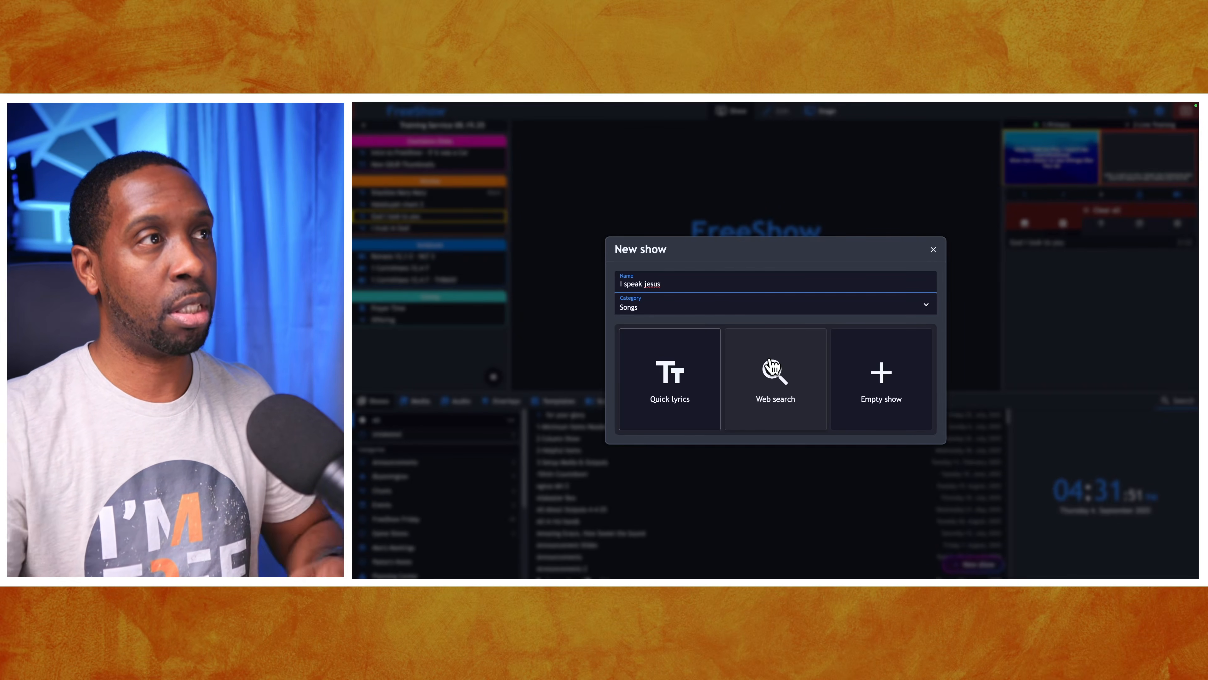
left_click(625, 283)
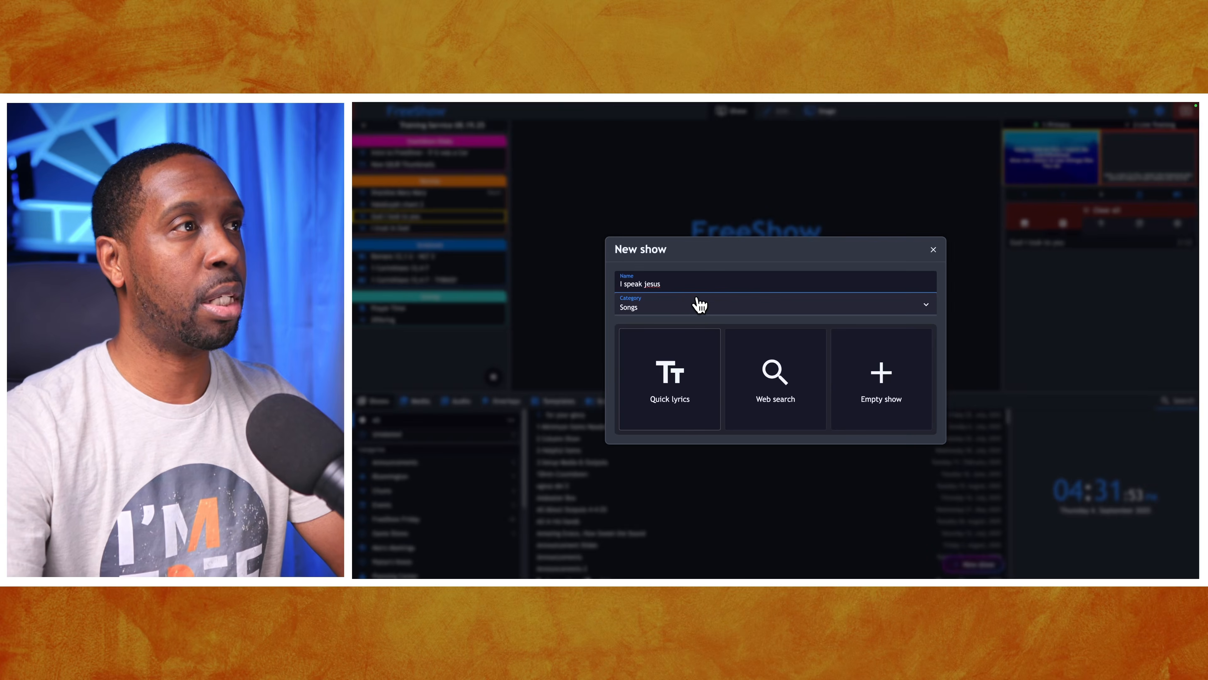
key("BackSpace")
type("S")
left_click(647, 284)
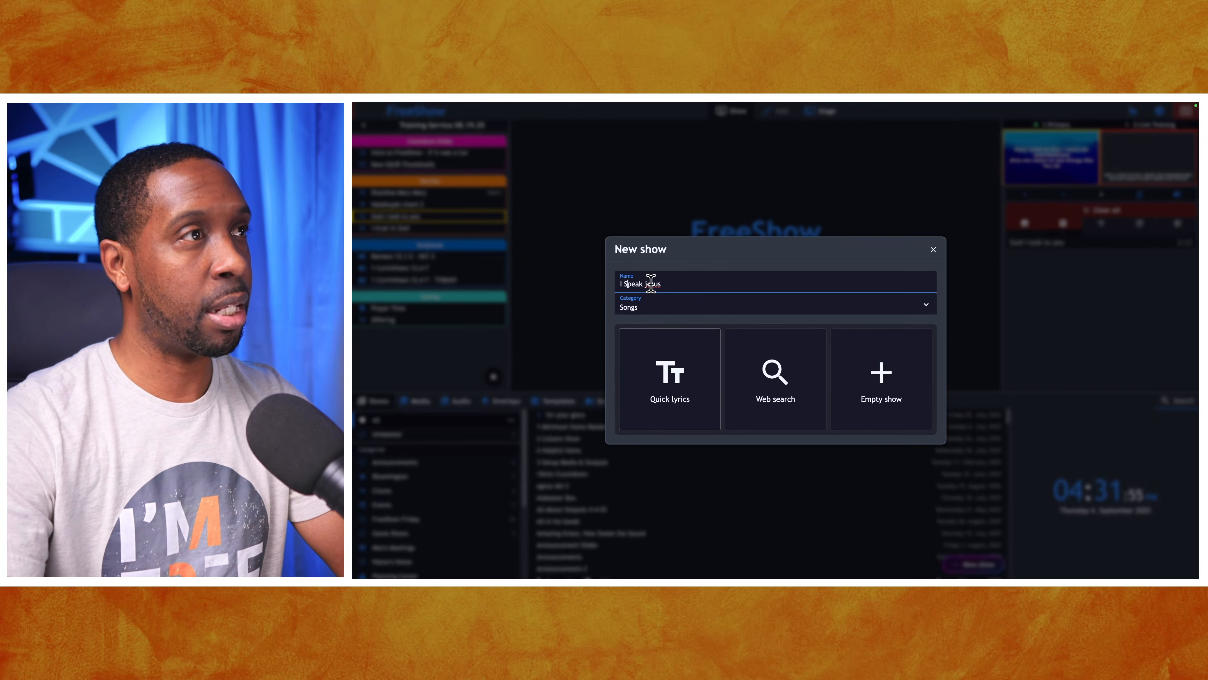
key("BackSpace")
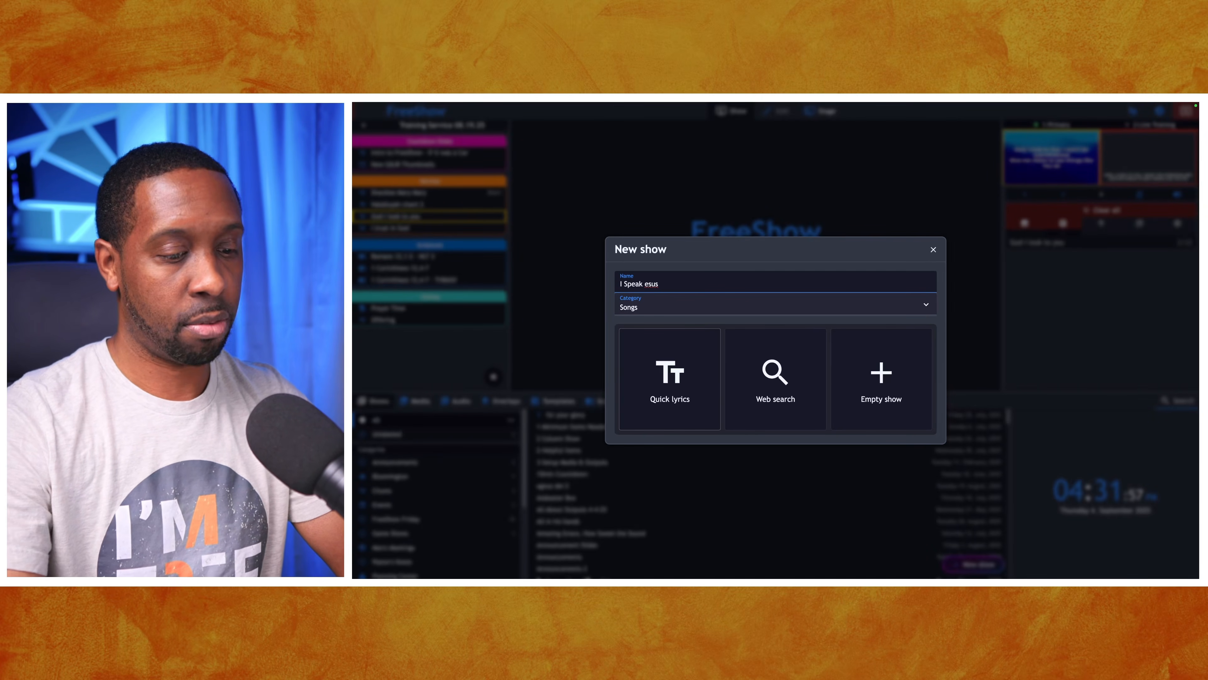
type("J")
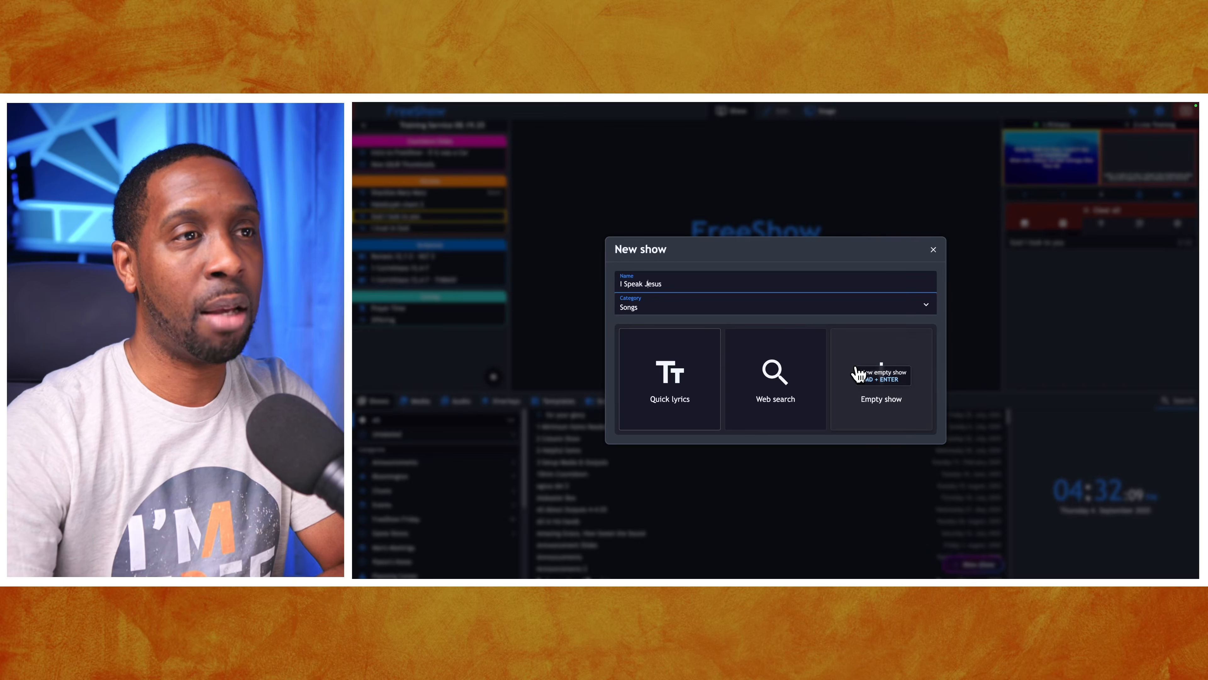
Step: Search the web for the song's lyrics and load the Charity Gayle version of "I Speak Jesus" from Genius
left_click(776, 373)
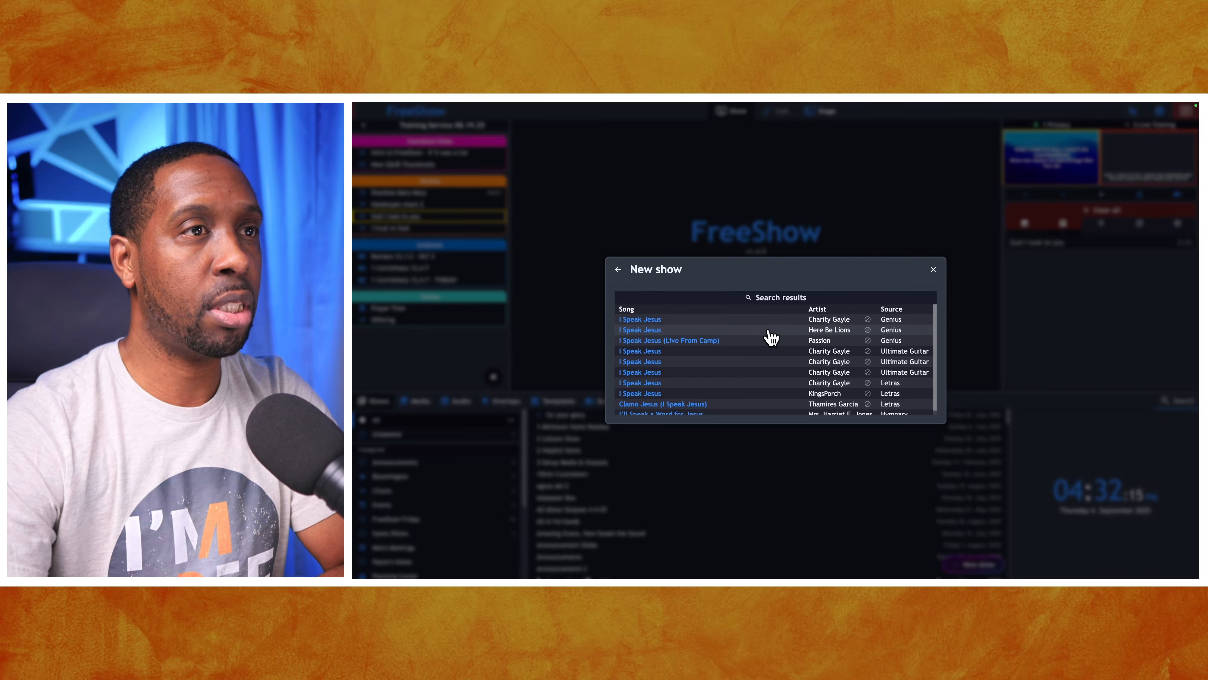
scroll(770, 338, "down", 1)
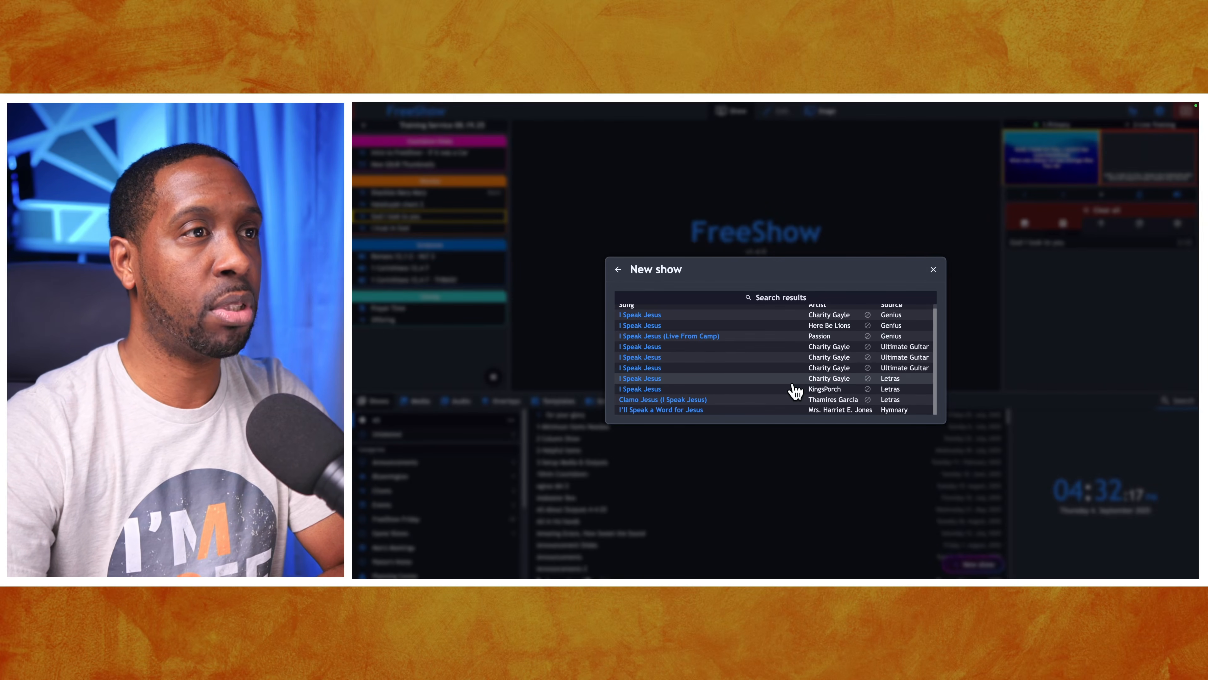
scroll(794, 391, "up", 1)
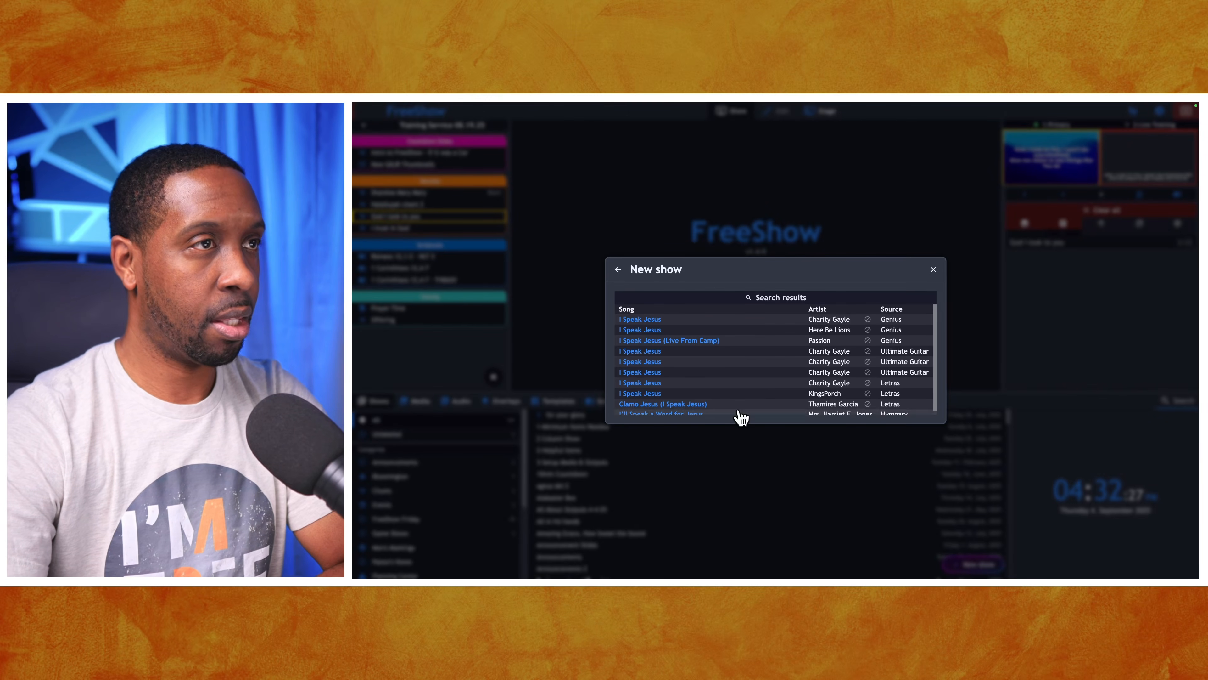
left_click(658, 320)
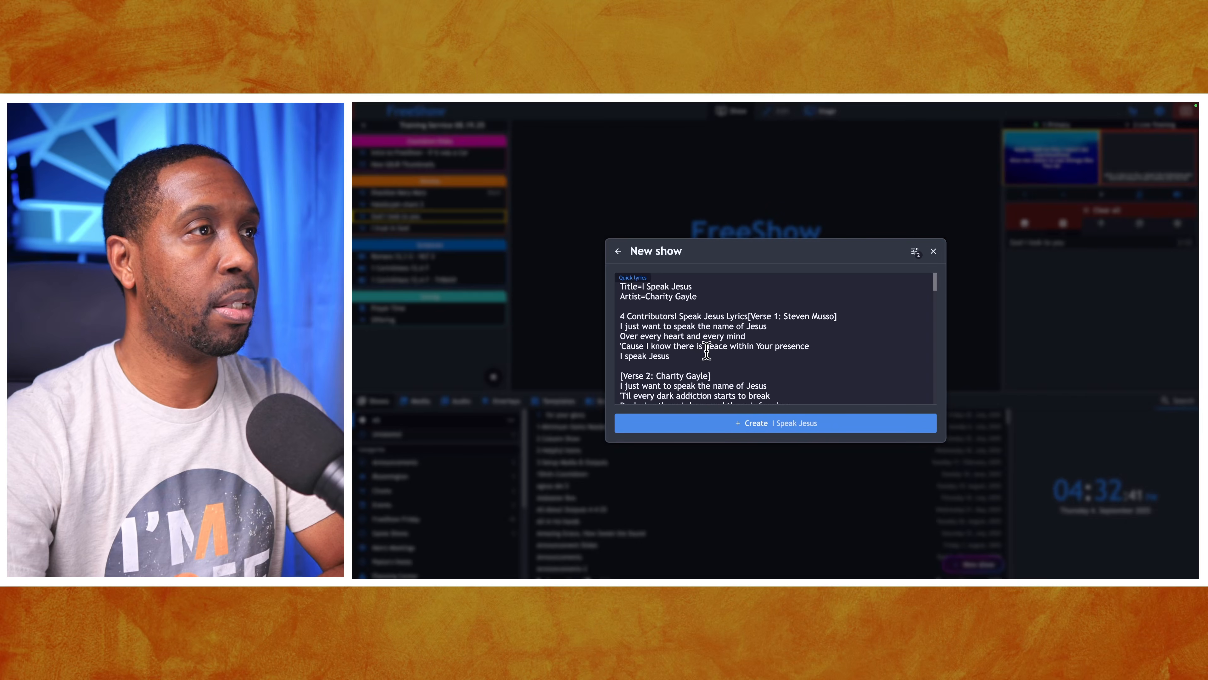
Step: Review the imported lyrics and delete the stray text "4 ContributorsI Speak Jesus Lyrics" in front of the Verse 1 label
scroll(752, 351, "down", 3)
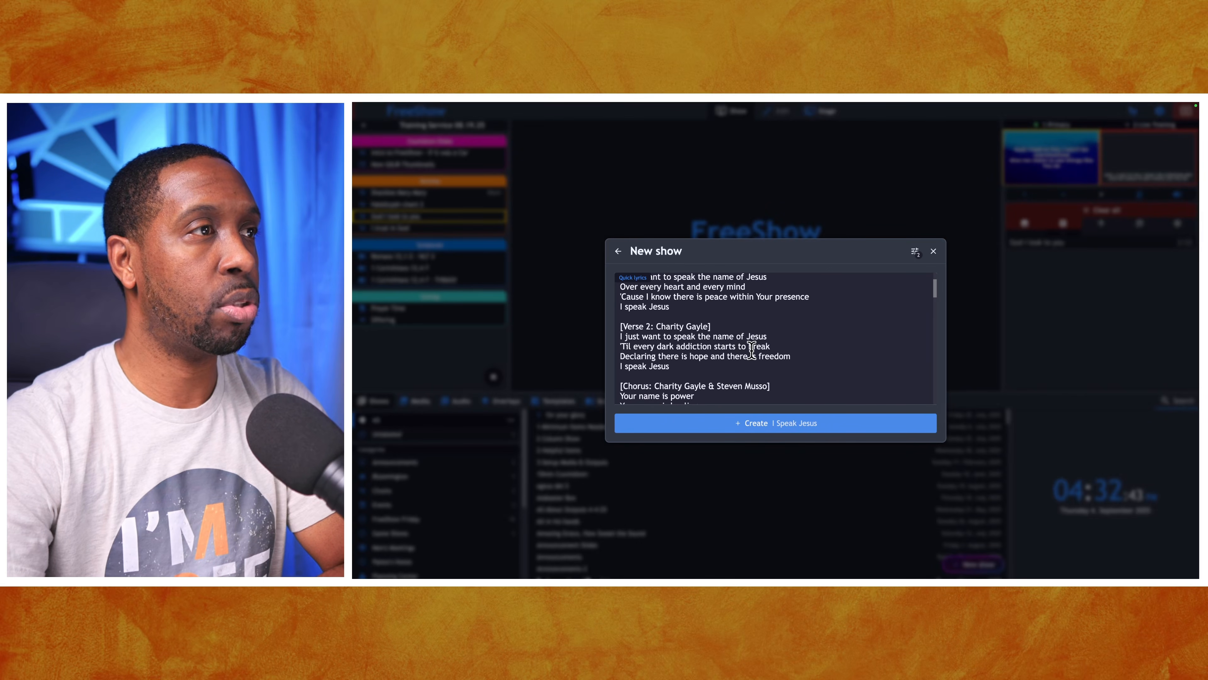
scroll(752, 350, "down", 3)
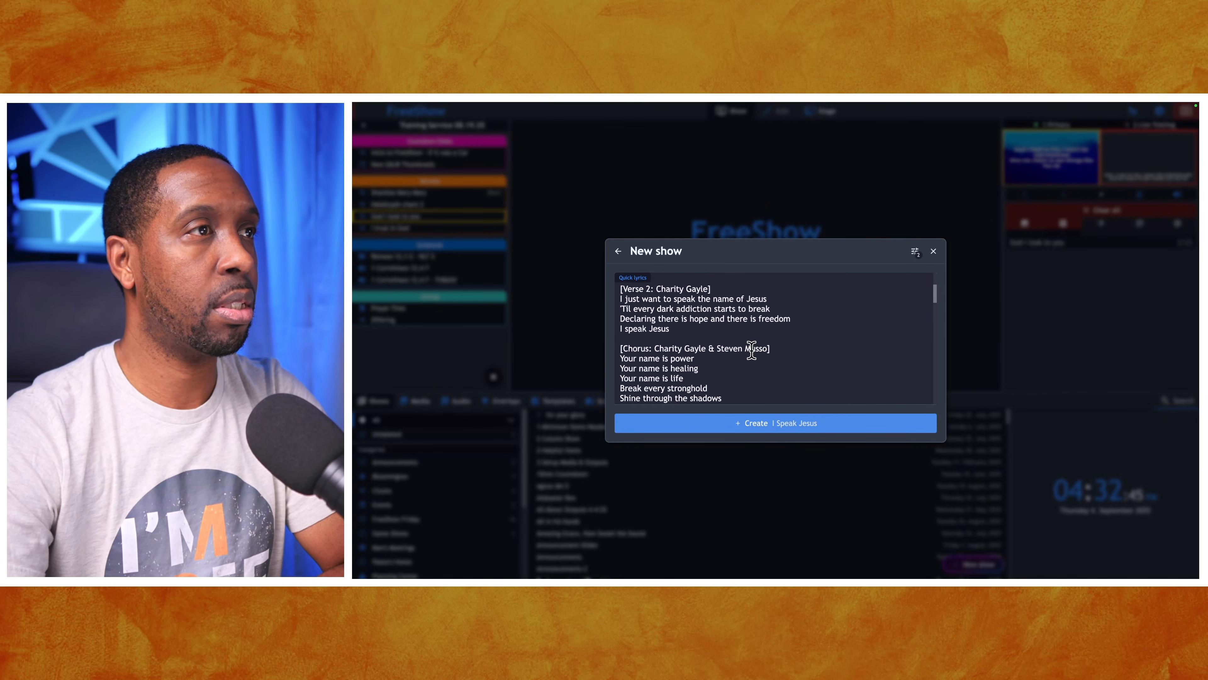
scroll(752, 351, "down", 5)
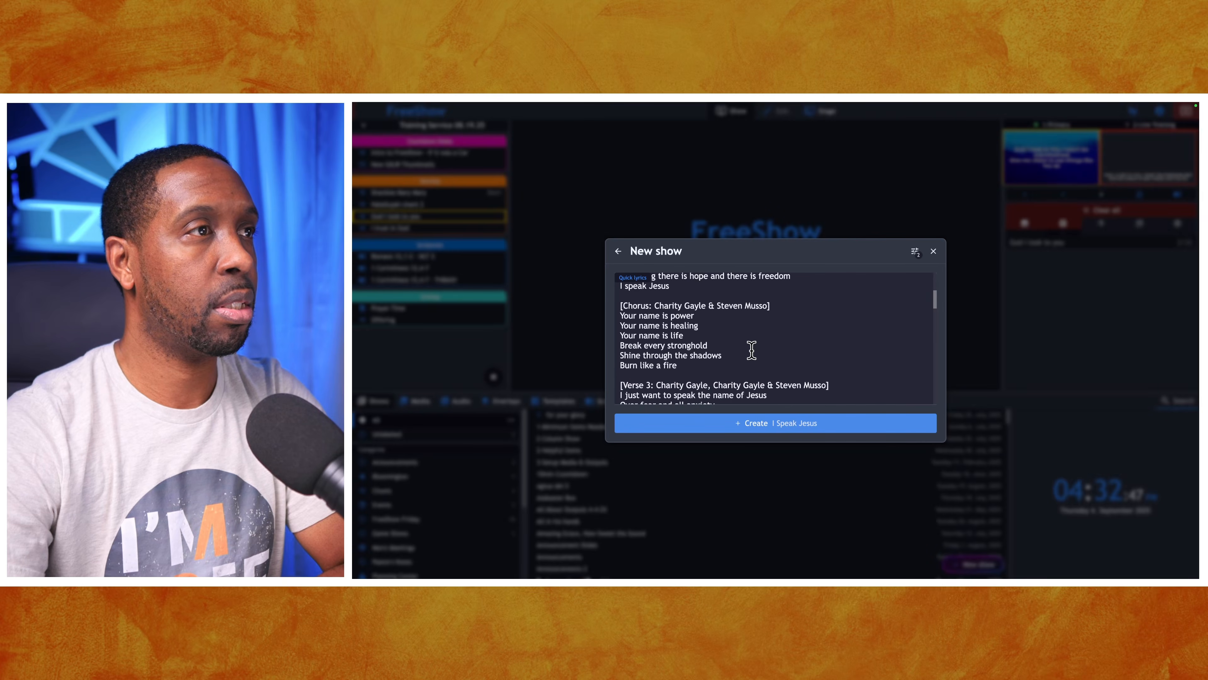
scroll(751, 351, "down", 8)
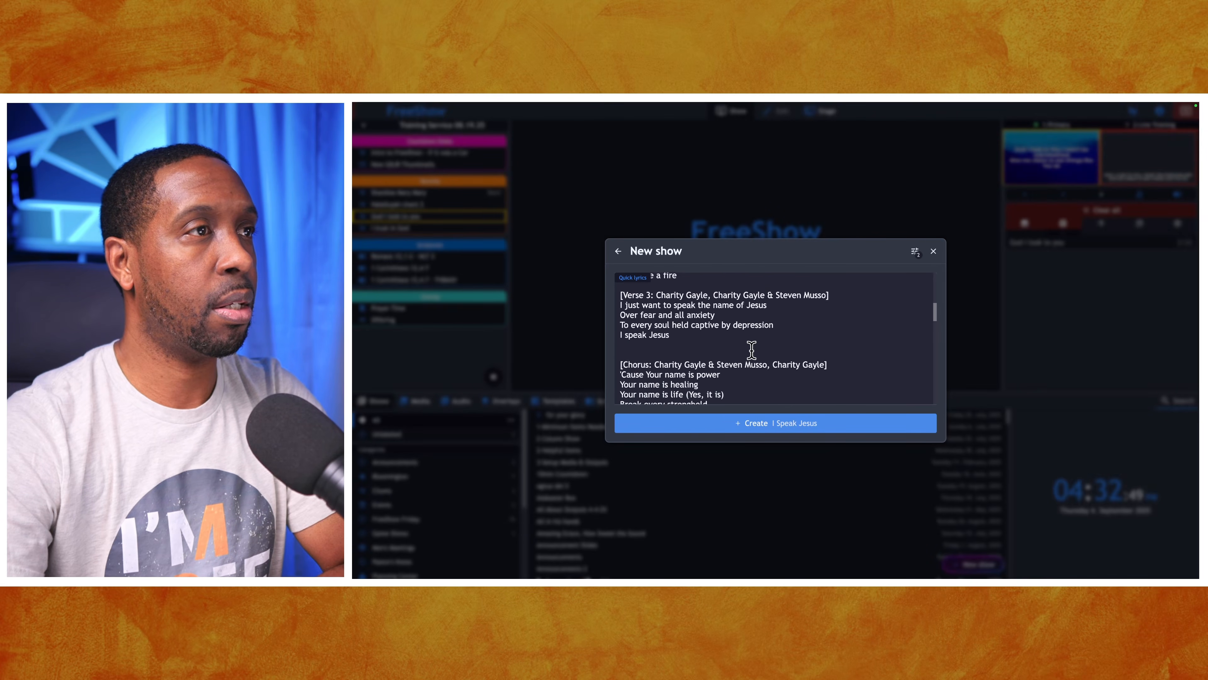
scroll(752, 351, "down", 5)
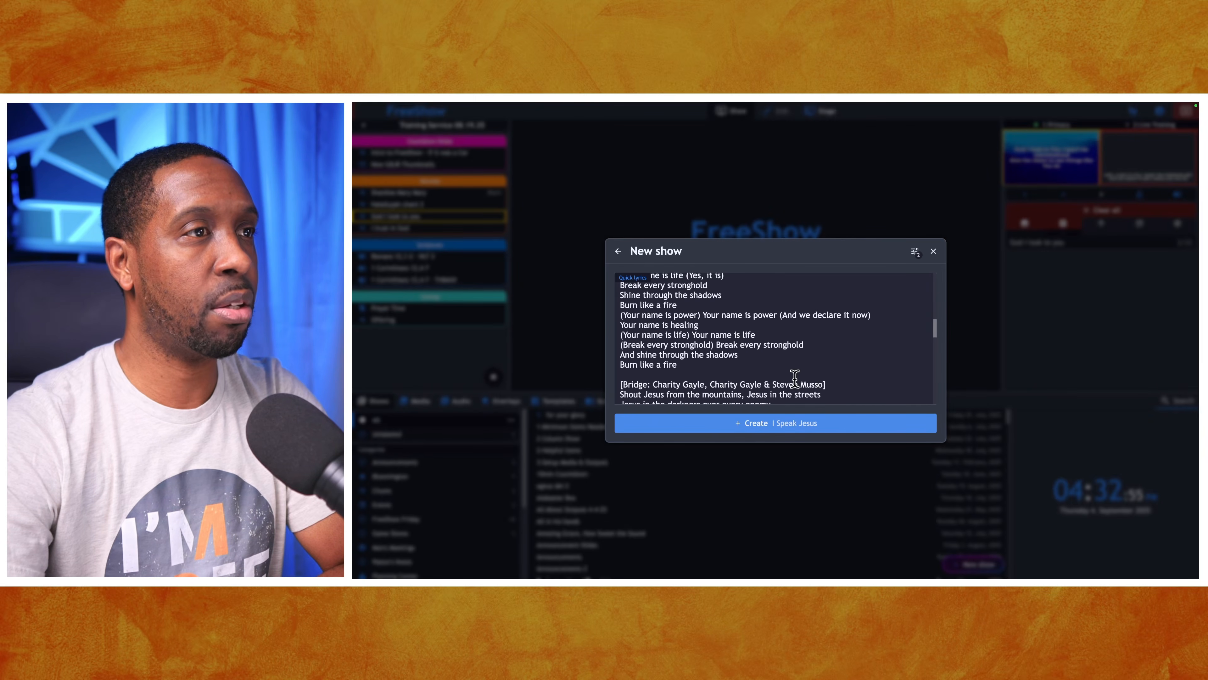
scroll(793, 378, "up", 15)
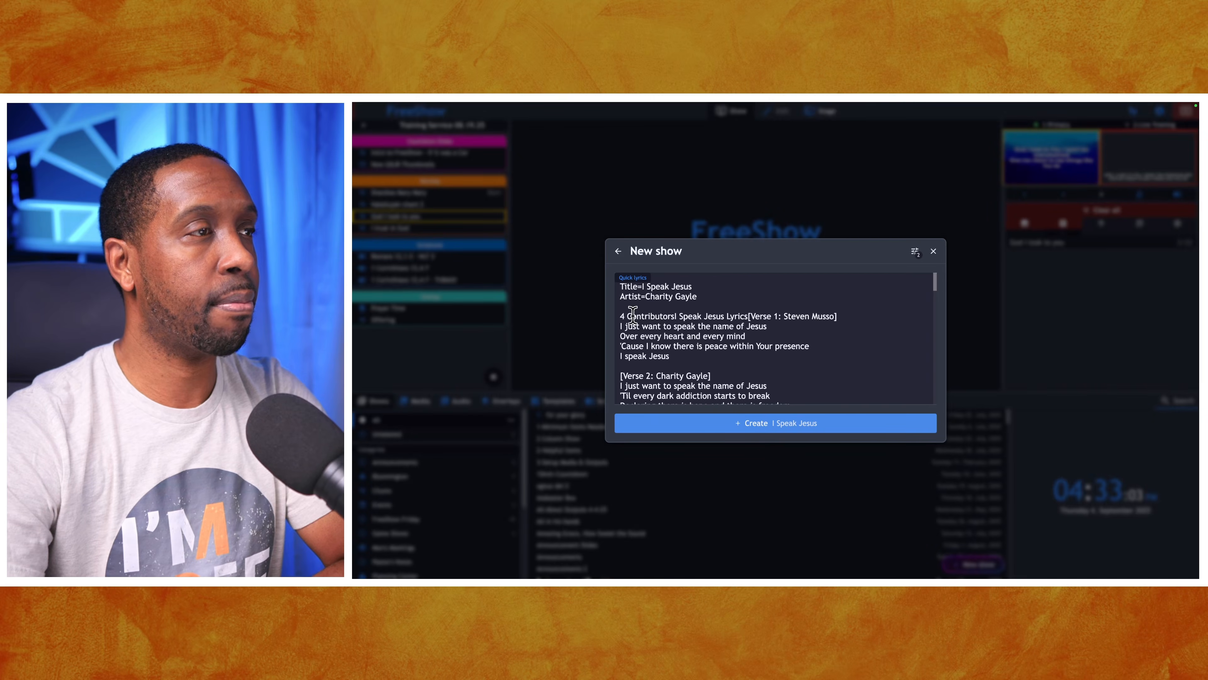
left_click(620, 316)
left_click(714, 313, "shift")
left_click_drag(714, 313, 747, 314)
key("BackSpace")
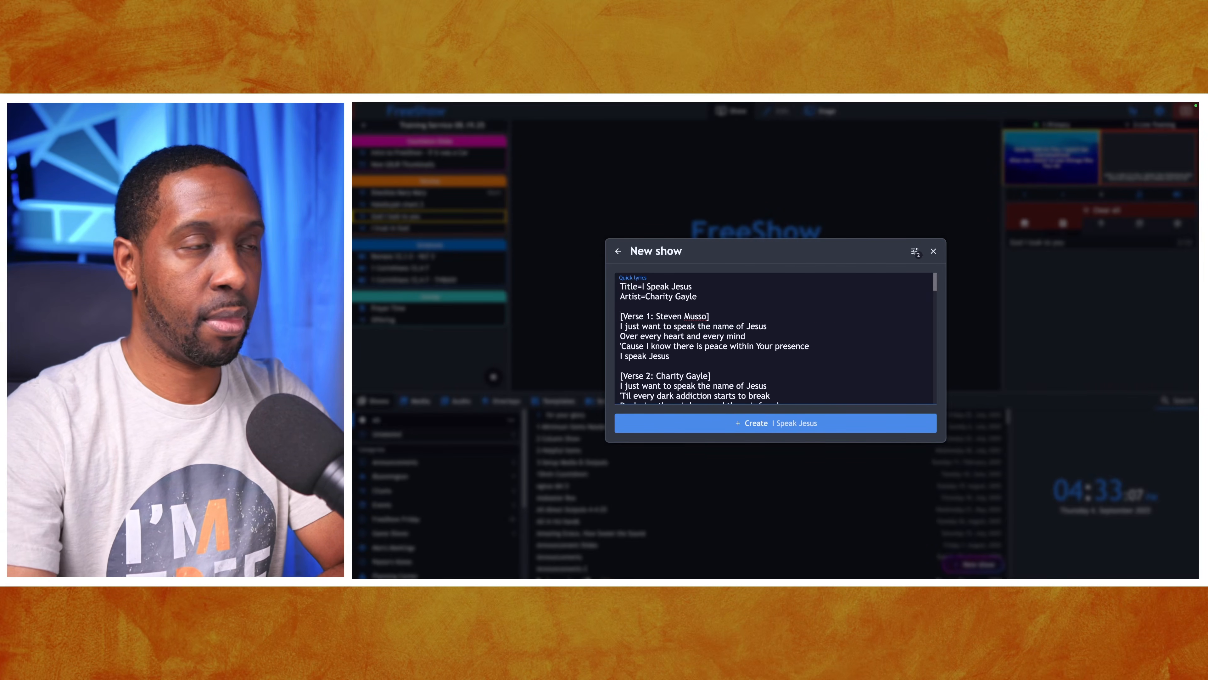
Step: Strip the numbers and singer names from the first two verse labels so both read [Verse]
left_click_drag(707, 315, 648, 315)
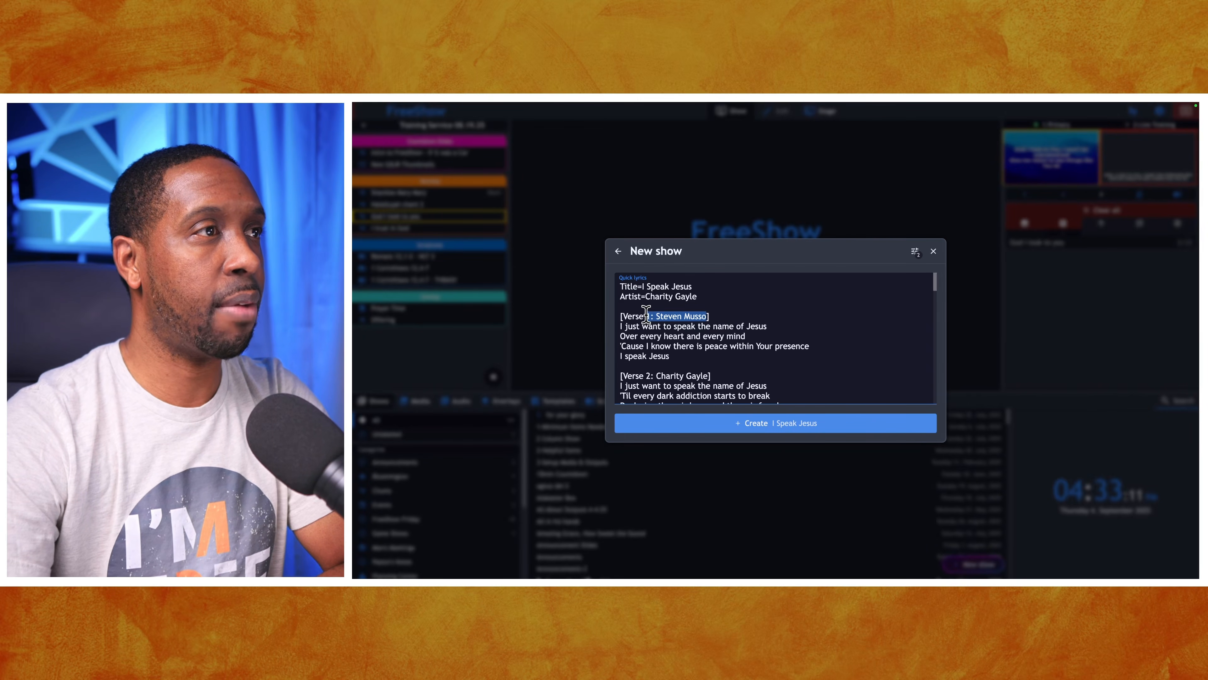
key("BackSpace")
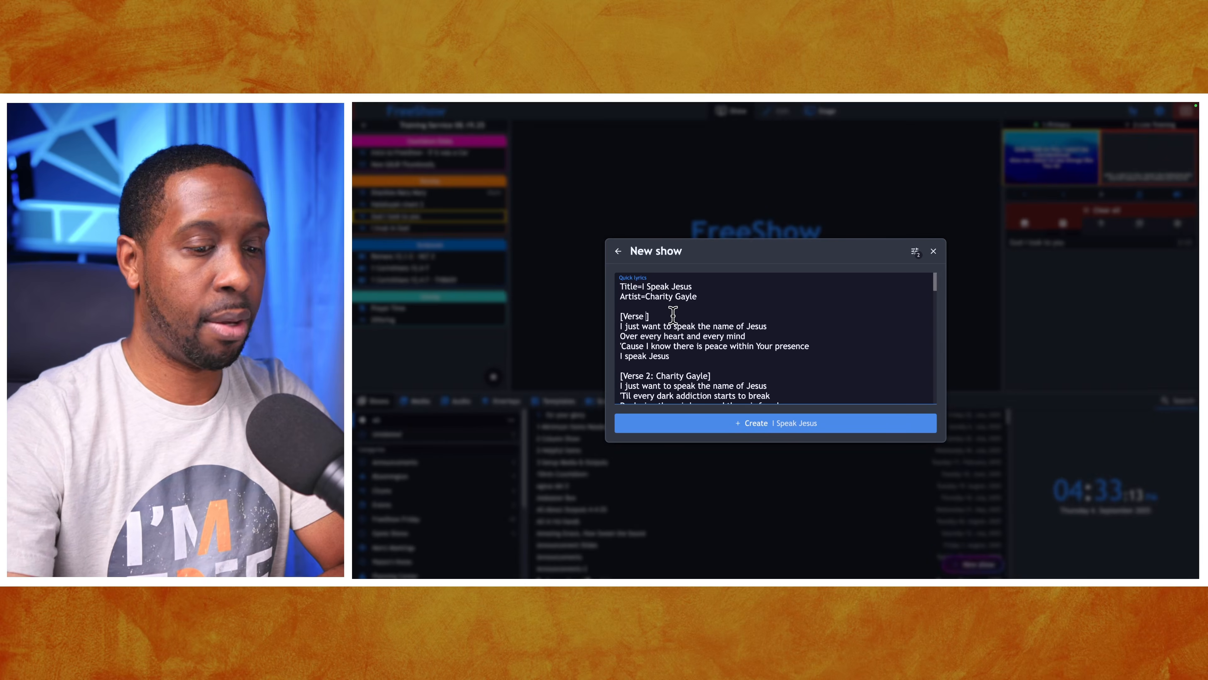
scroll(673, 326, "down", 1)
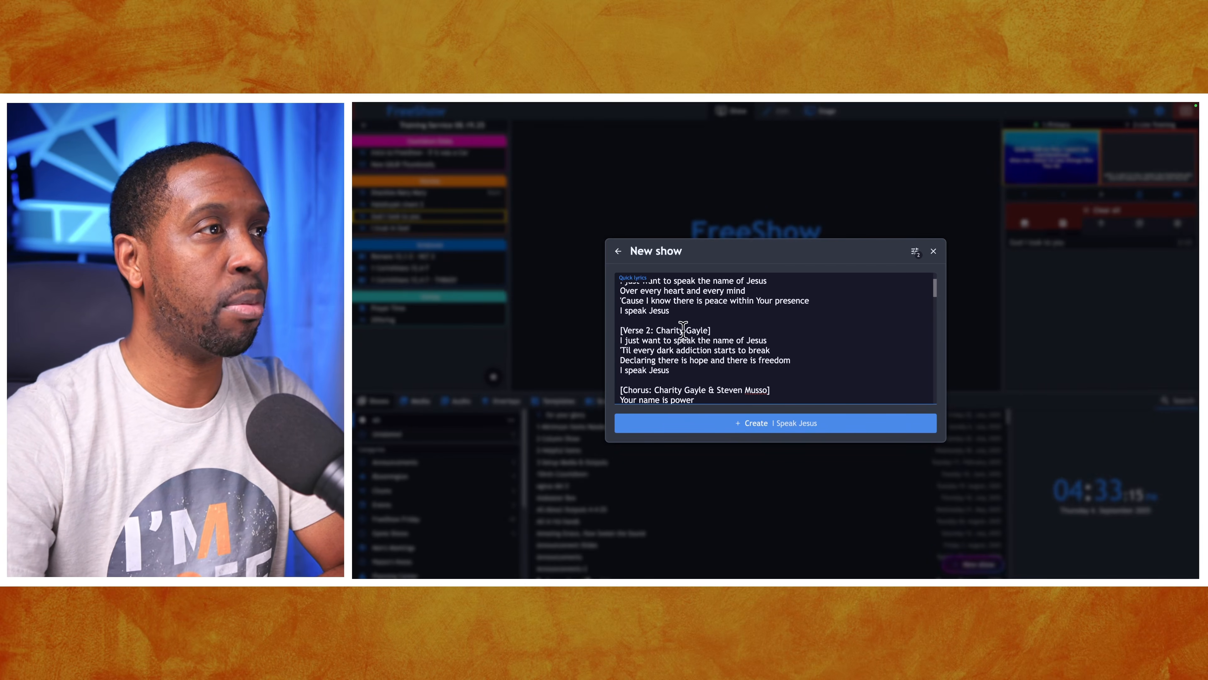
left_click_drag(709, 326, 649, 328)
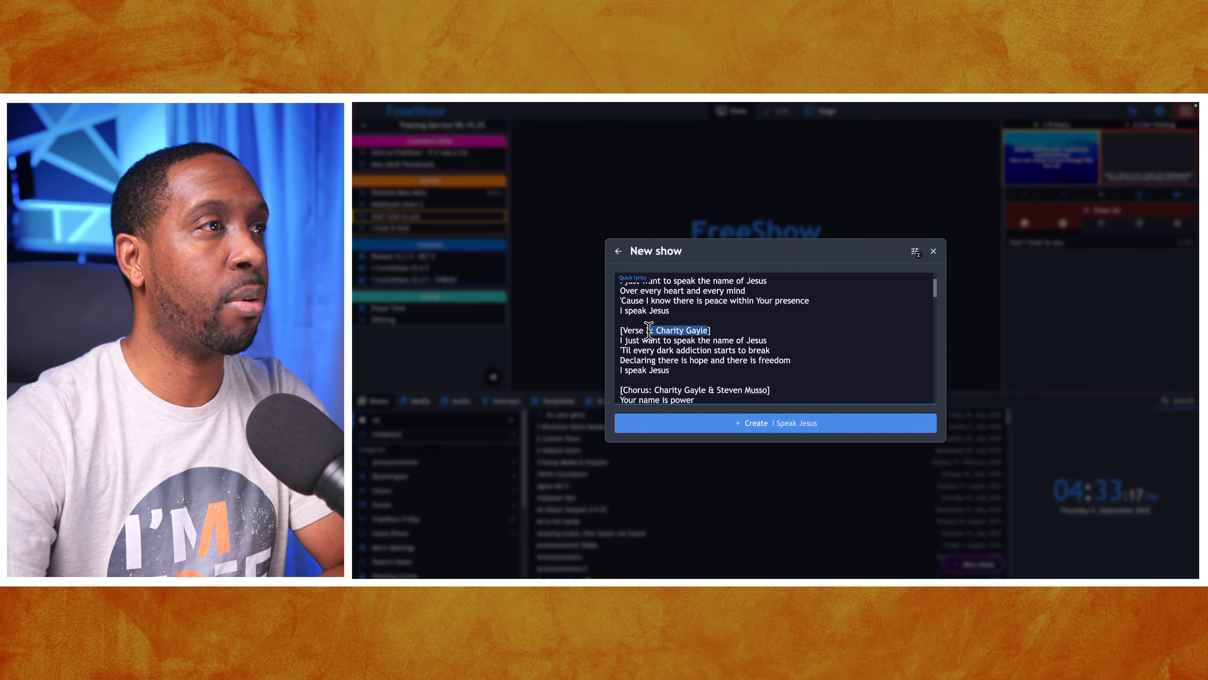
key("BackSpace")
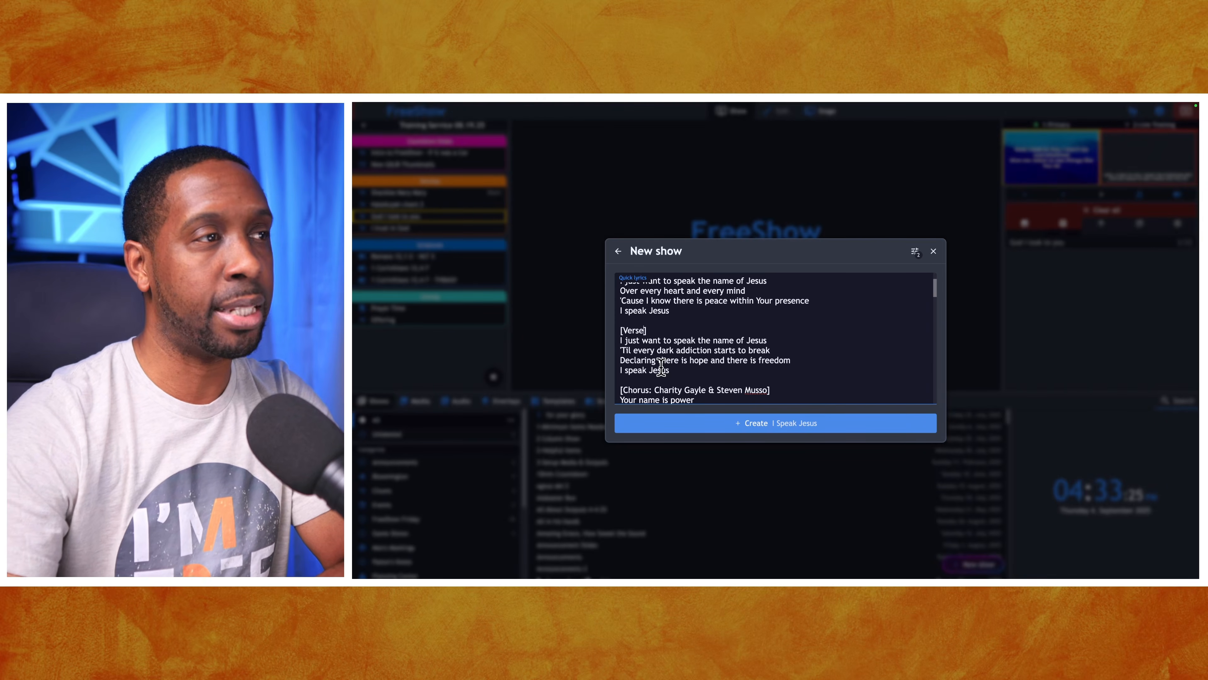
Step: Shorten the first chorus label to [Chorus] and the Verse 3 label to [Verse], removing the number and singer names
left_click_drag(650, 389, 763, 390)
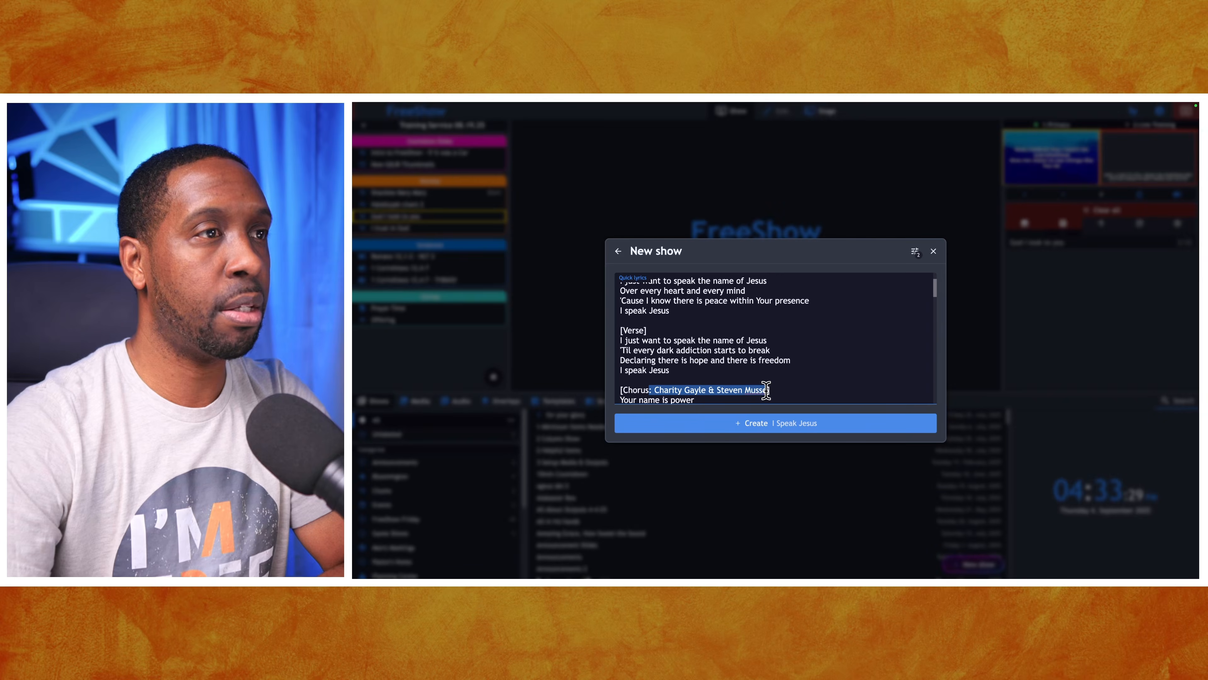
key("BackSpace")
scroll(745, 383, "down", 3)
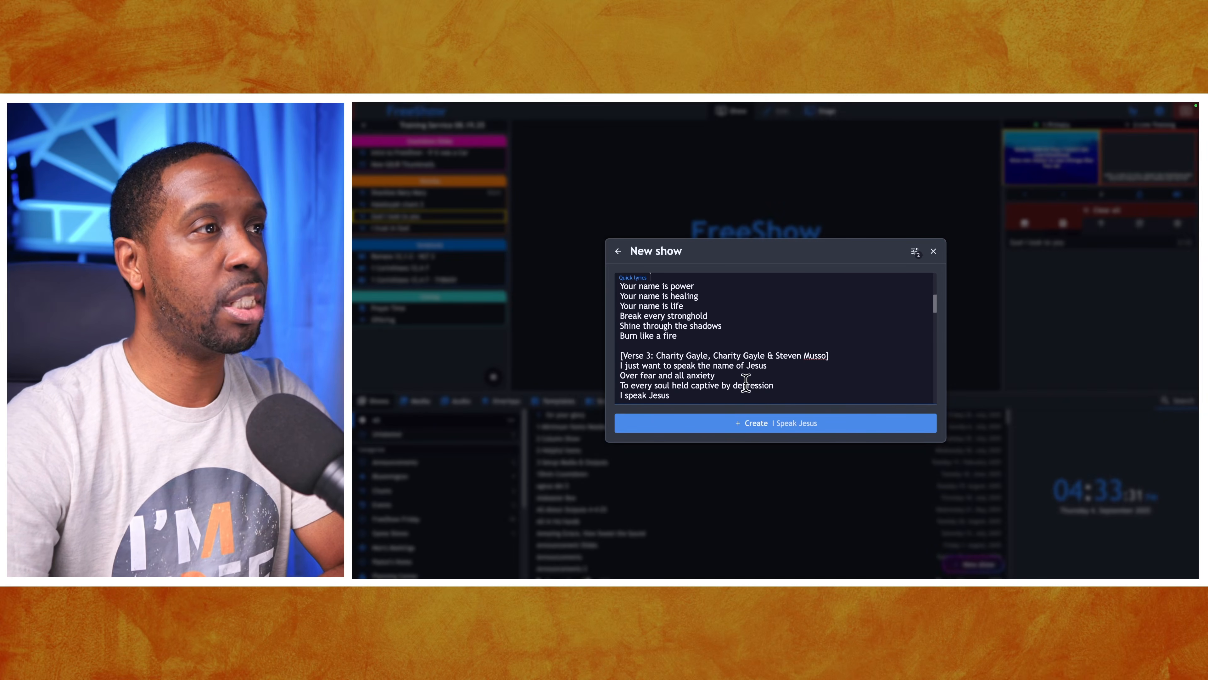
left_click_drag(647, 355, 819, 352)
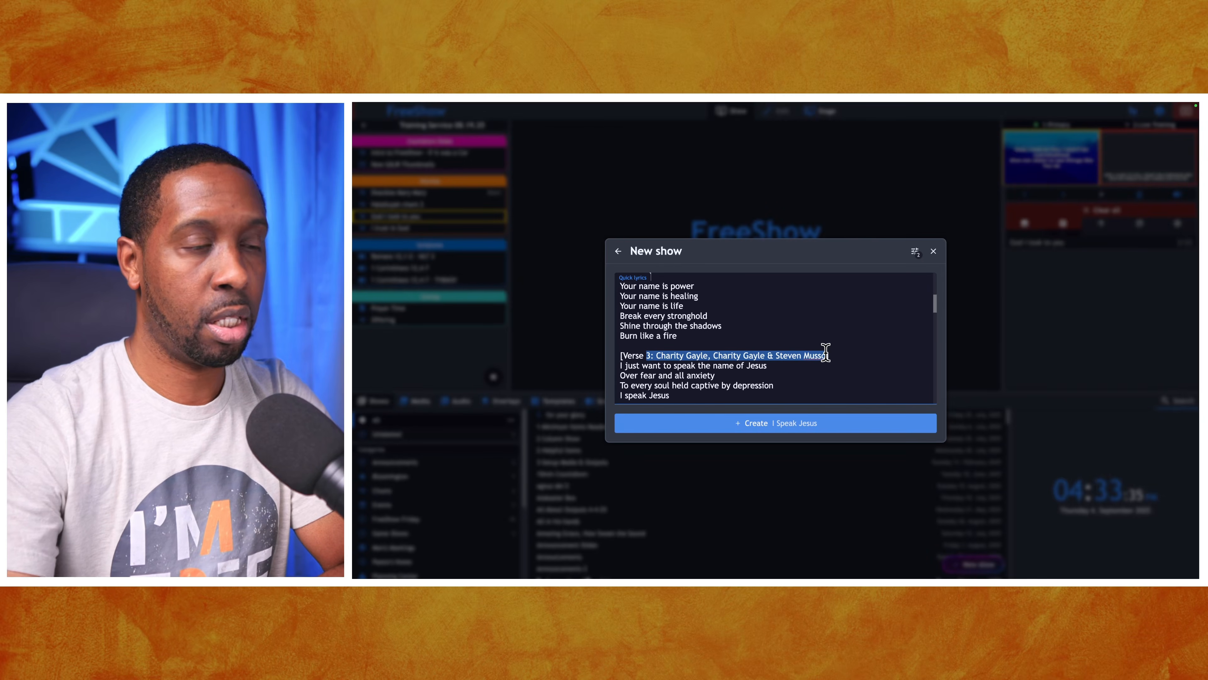
key("BackSpace")
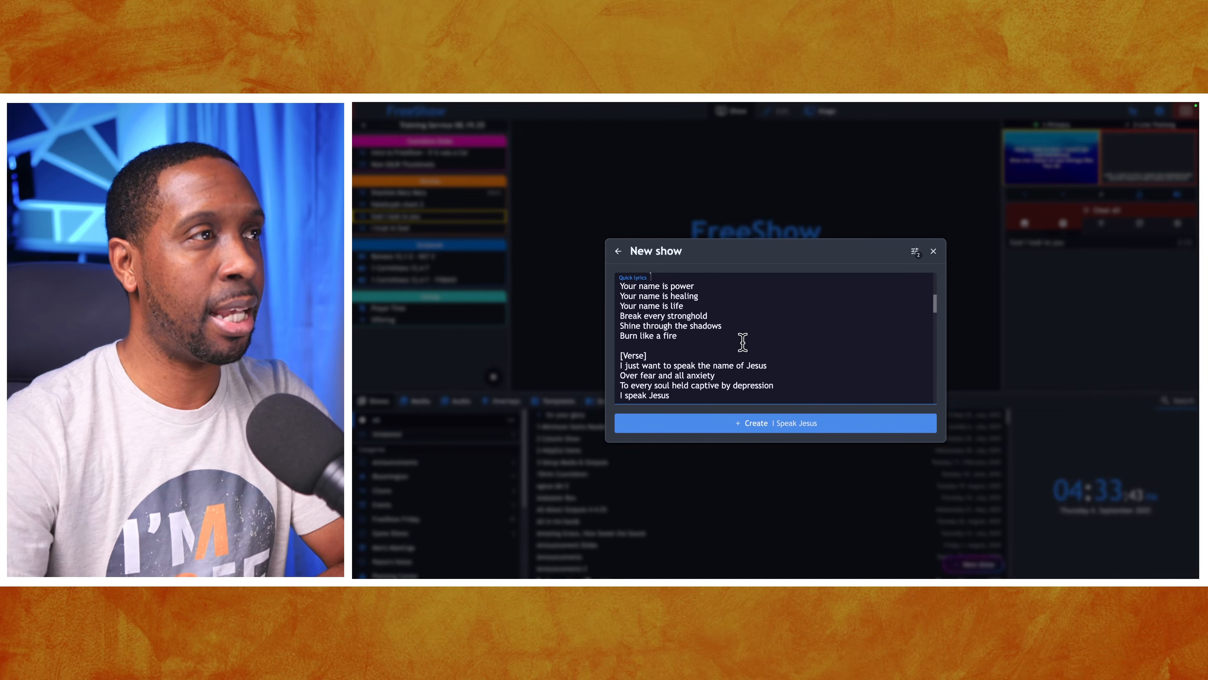
Step: Remove the singer names from the second chorus label and the first bridge label, leaving [Chorus] and [Bridge]
scroll(743, 343, "down", 1)
scroll(743, 343, "down", 4)
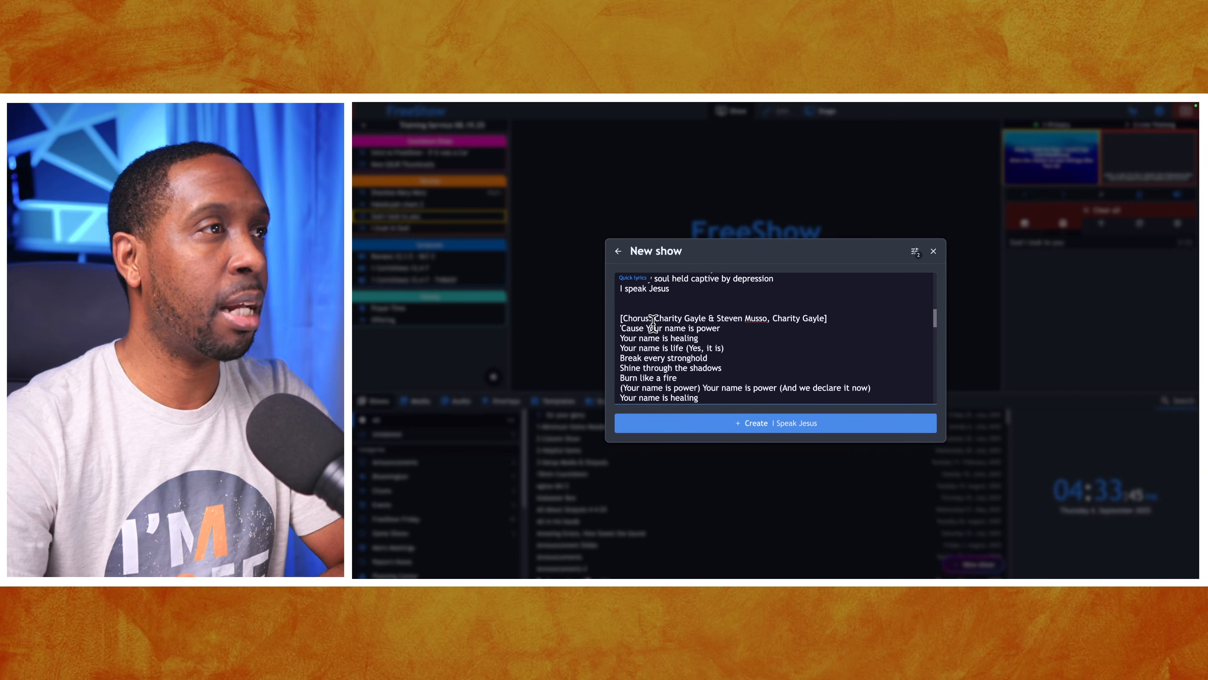
left_click_drag(650, 318, 823, 319)
key("BackSpace")
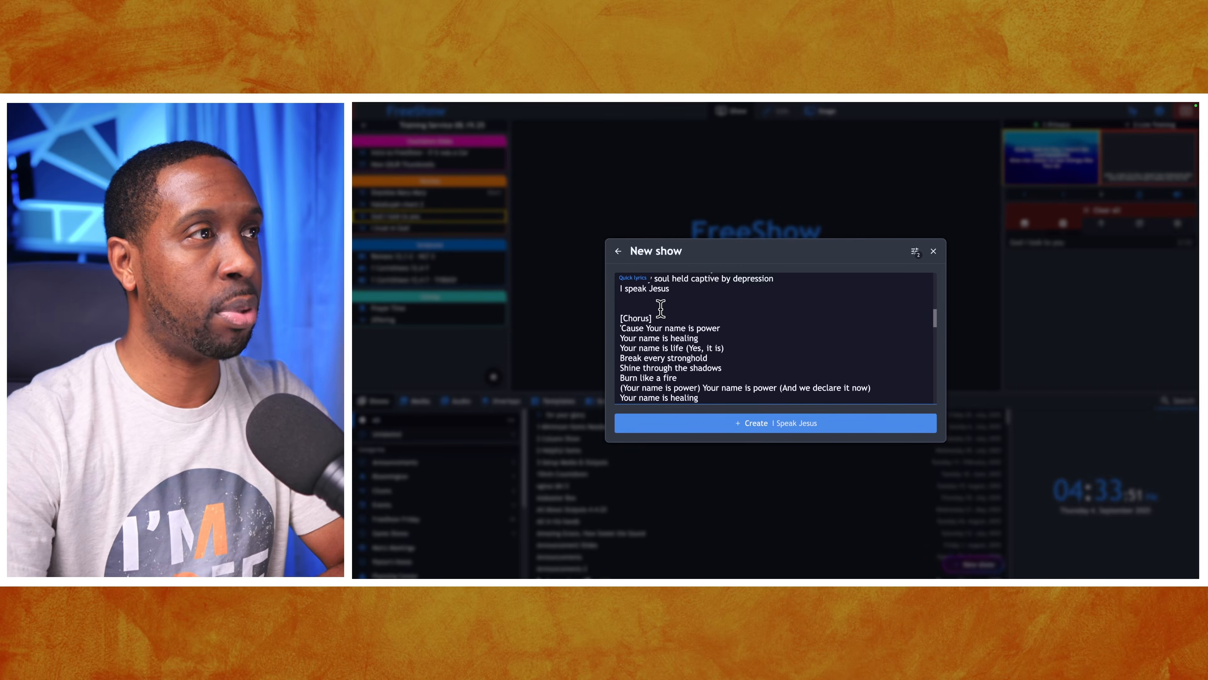
scroll(652, 309, "down", 3)
scroll(654, 305, "down", 2)
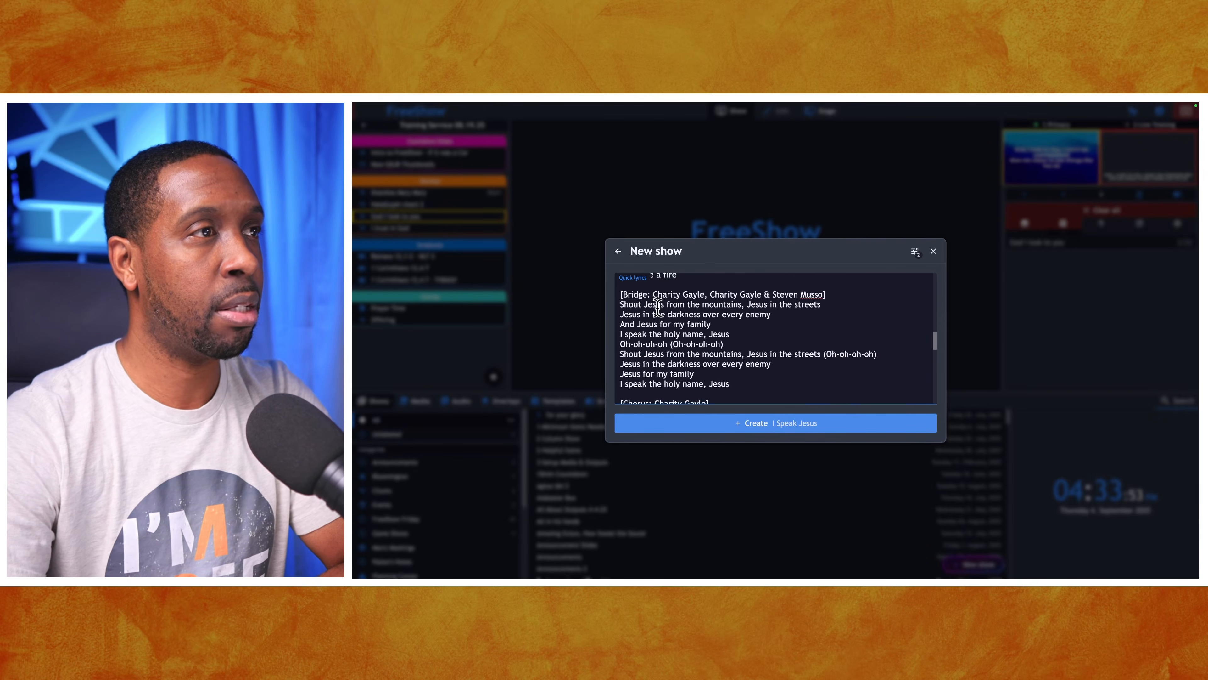
left_click_drag(648, 294, 821, 295)
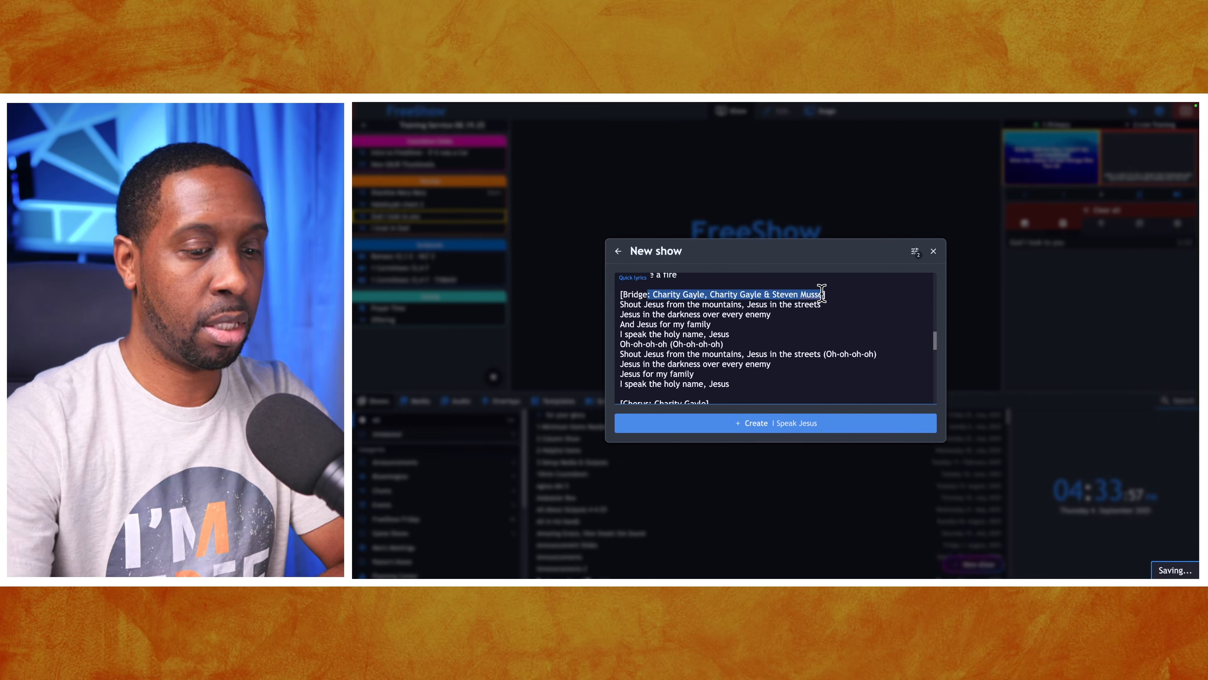
key("BackSpace")
Step: Reduce the chorus label after the first bridge to [Chorus] and the repeated Verse 1 label to [Verse]
scroll(761, 340, "down", 3)
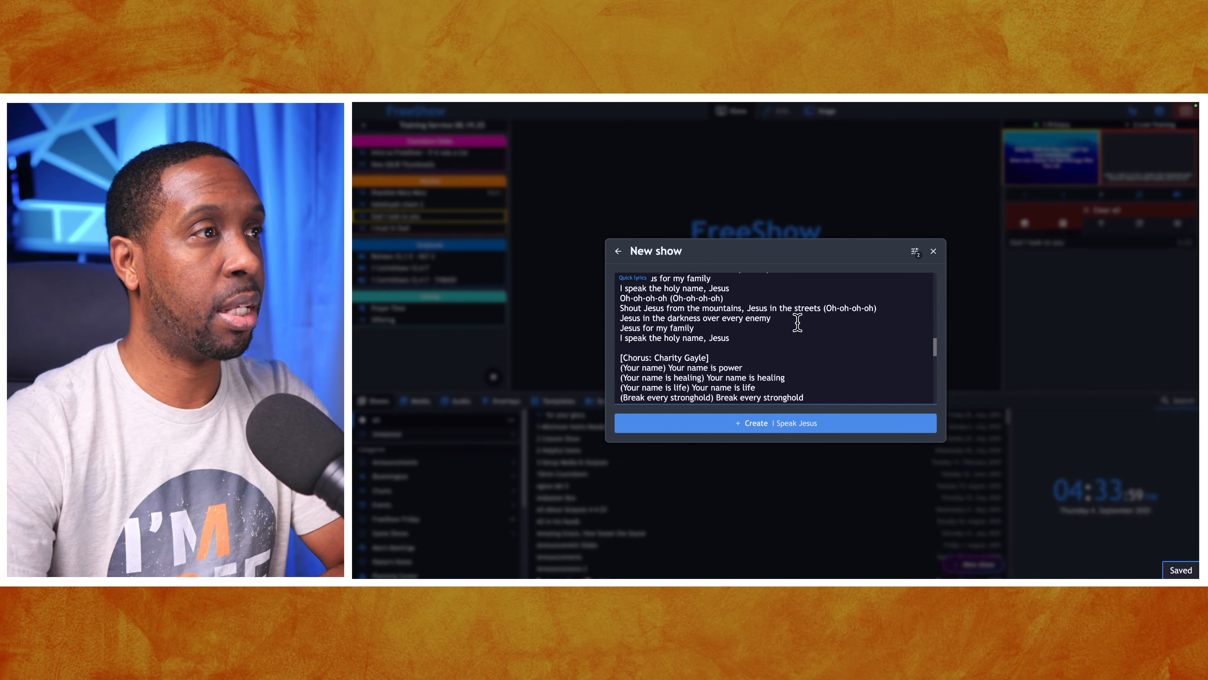
left_click_drag(706, 343, 650, 344)
key("BackSpace")
scroll(690, 335, "down", 5)
scroll(690, 335, "down", 4)
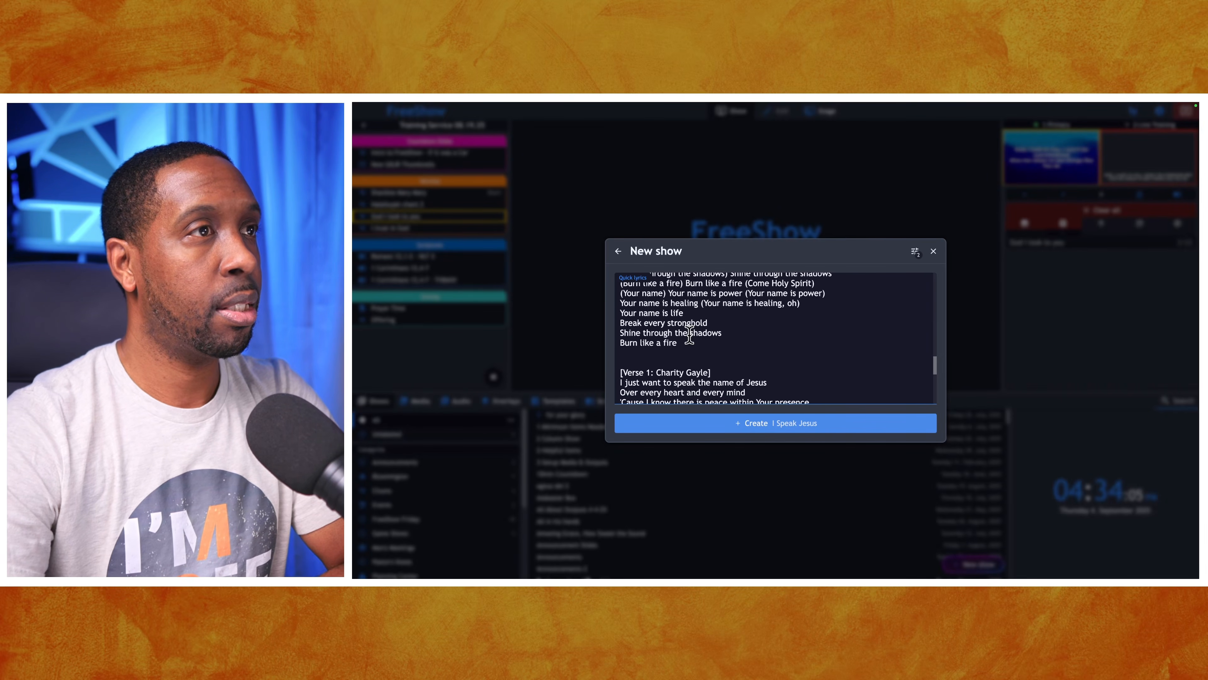
left_click_drag(708, 317, 658, 317)
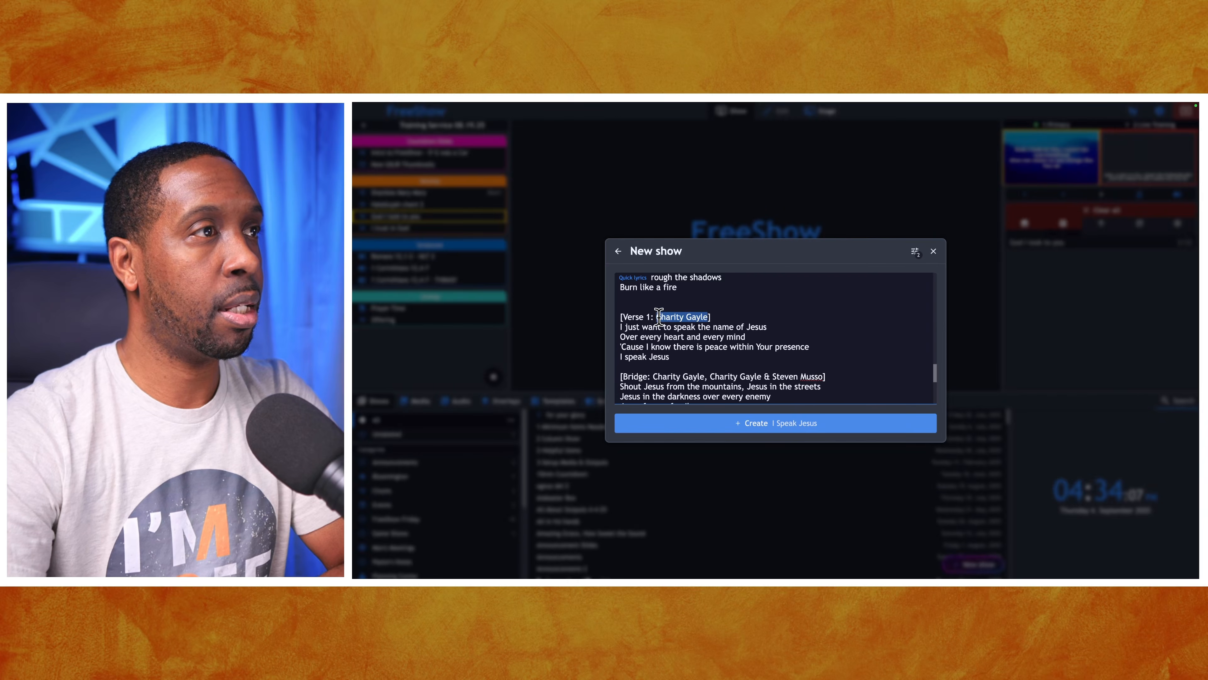
key("BackSpace")
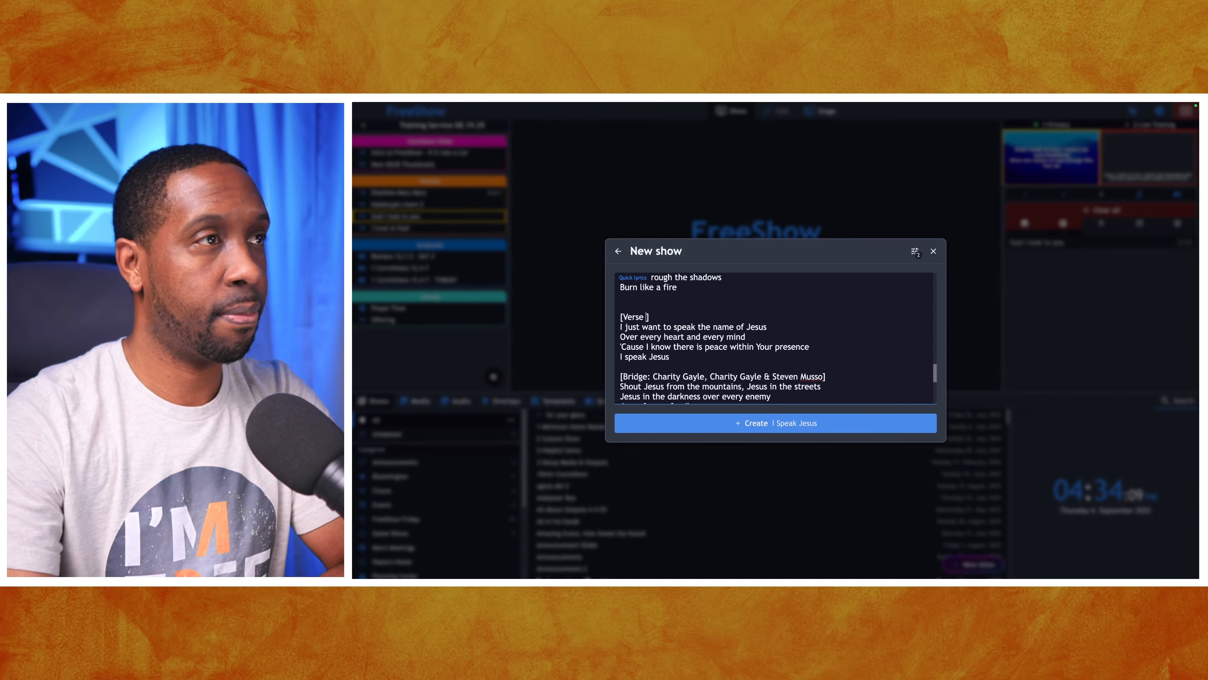
Step: Delete the singer names from the last bridge label and the outro label, leaving [Bridge] and [Outro]
scroll(649, 317, "down", 3)
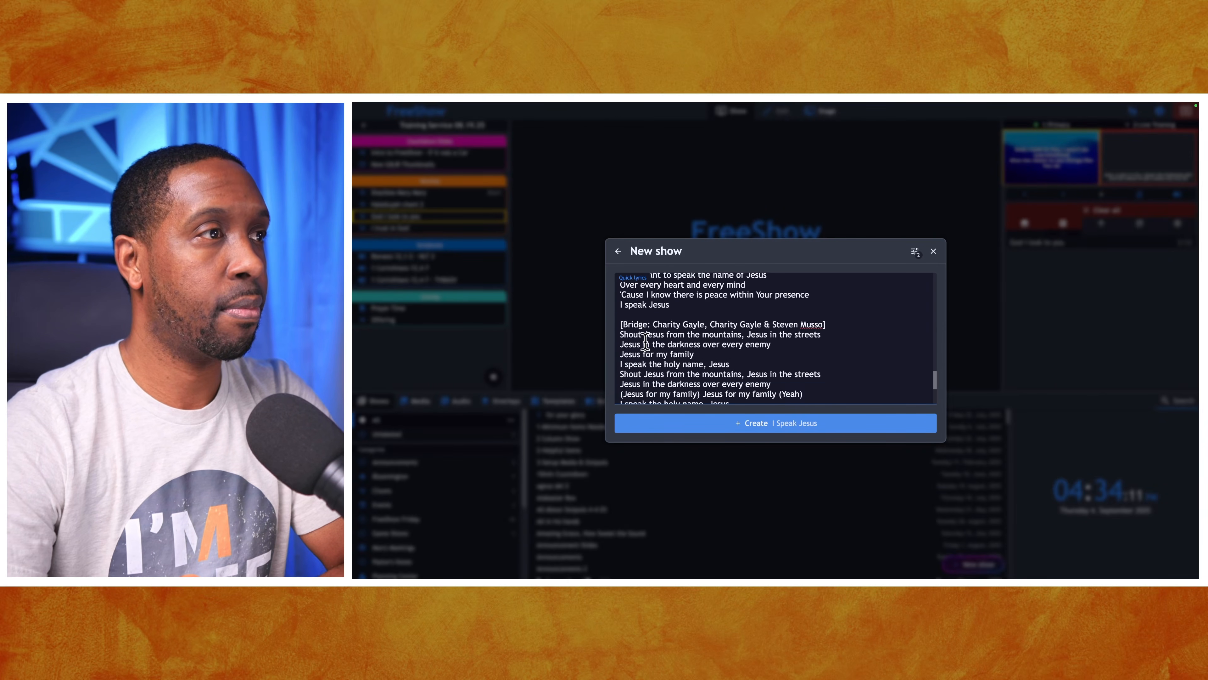
scroll(649, 316, "up", 1)
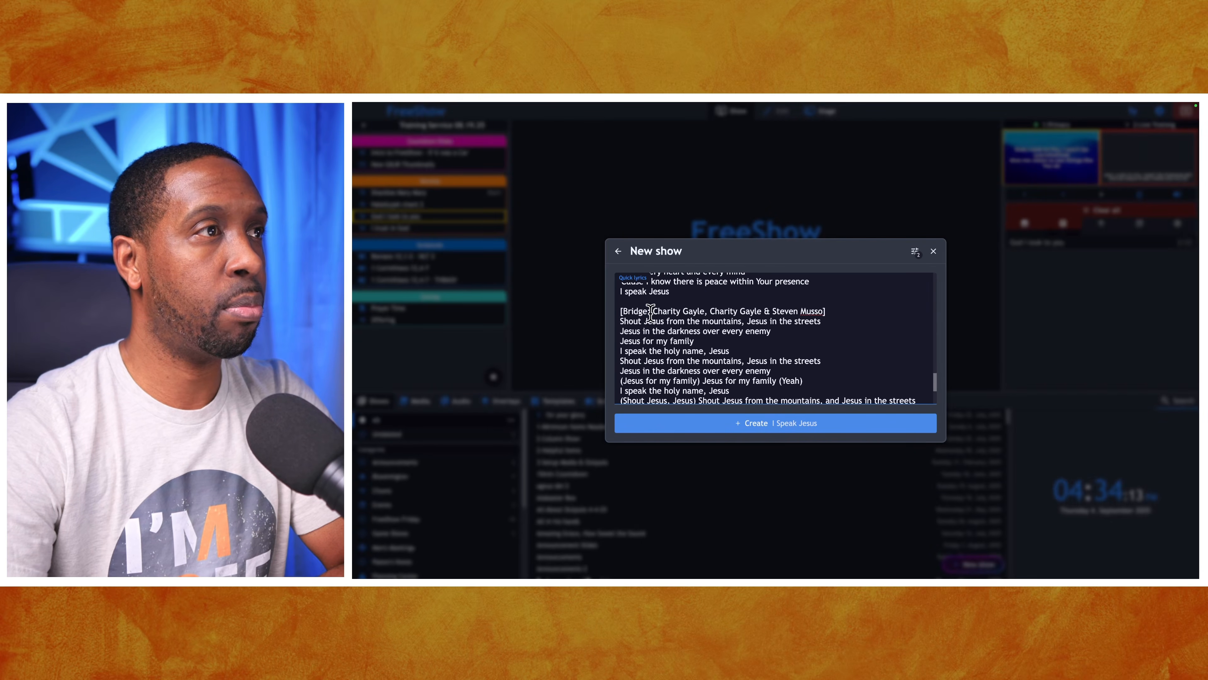
left_click_drag(648, 312, 812, 309)
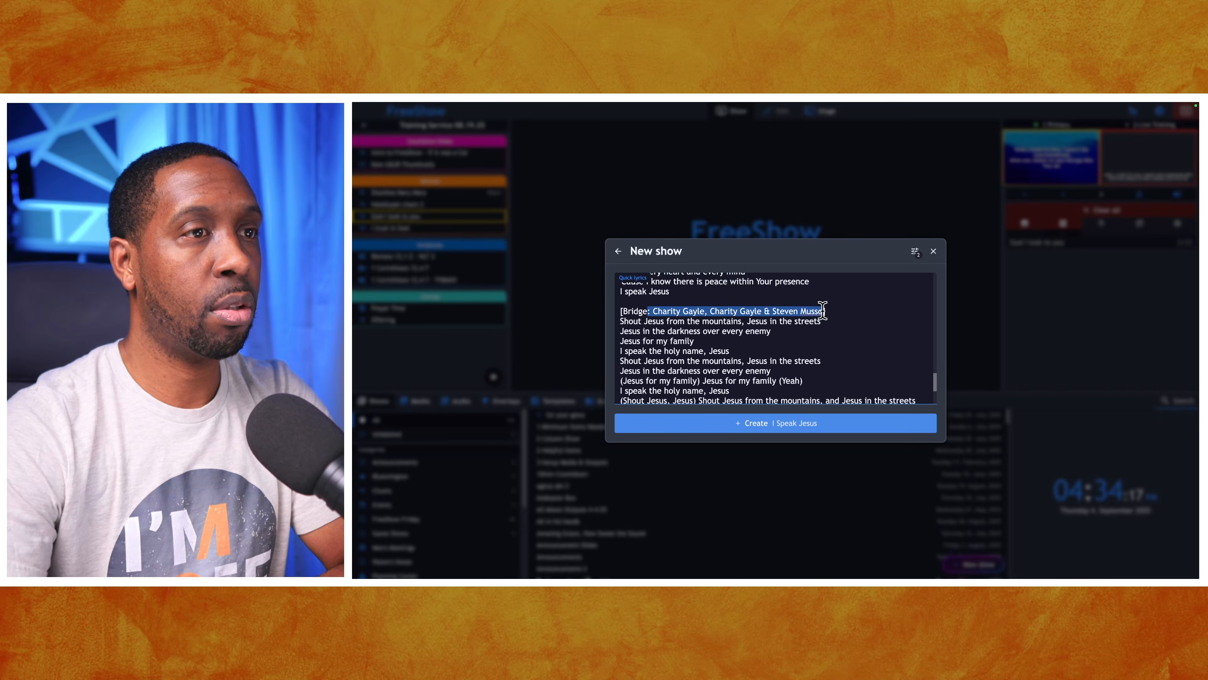
key("BackSpace")
scroll(831, 341, "down", 4)
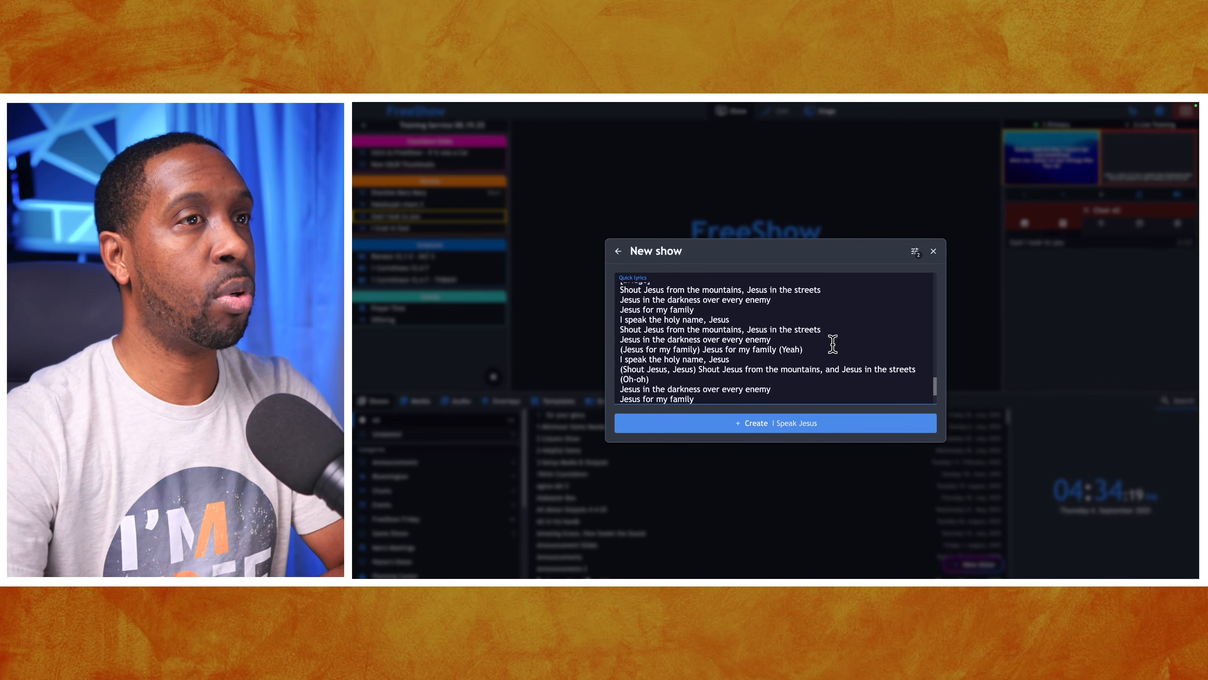
left_click_drag(704, 369, 655, 370)
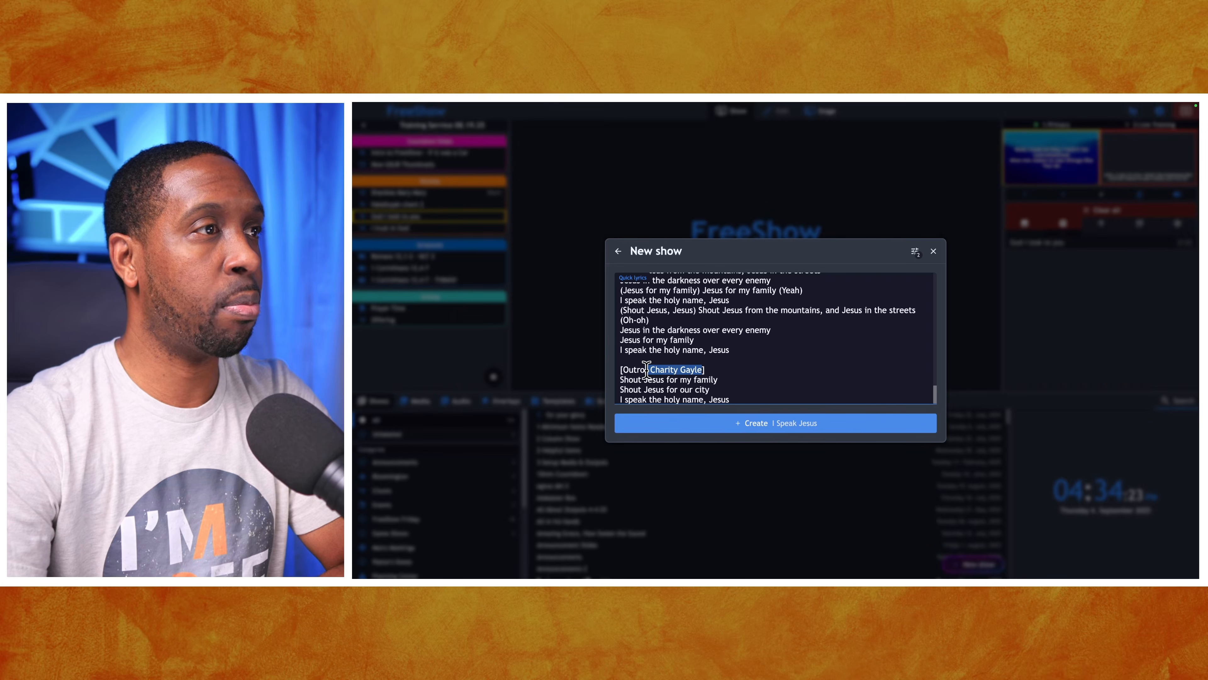
key("BackSpace")
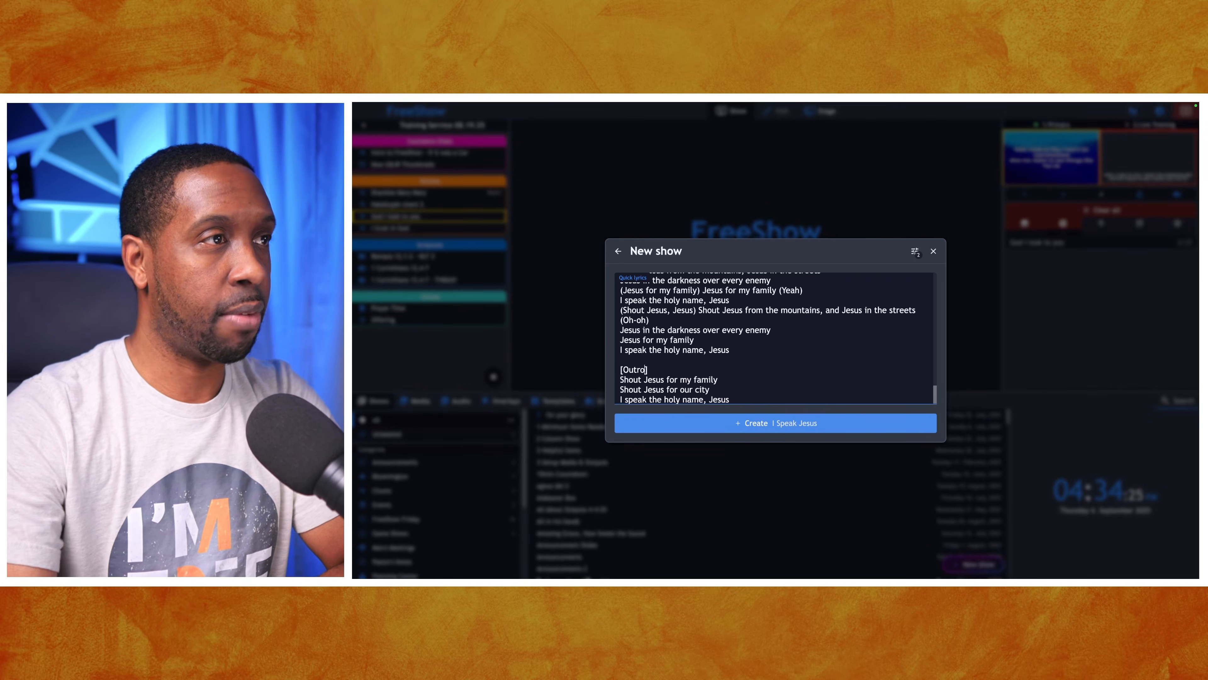
Step: Check the section labels throughout the lyrics and create the "I Speak Jesus" show
scroll(760, 352, "down", 1)
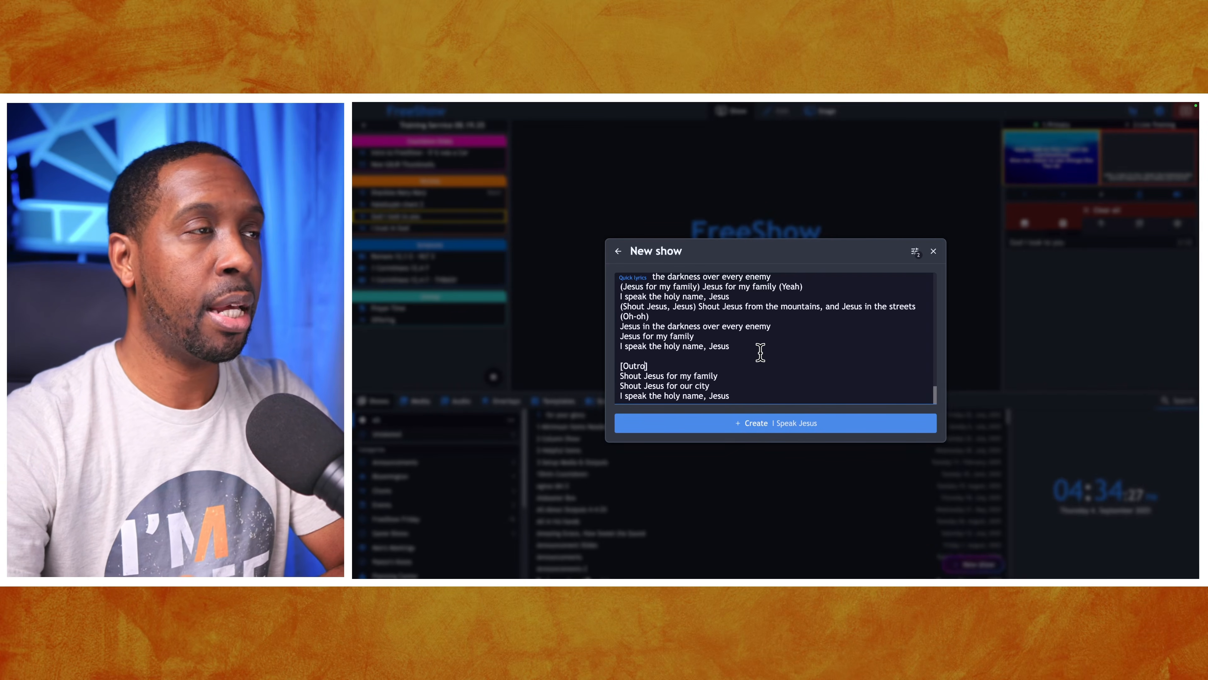
scroll(760, 352, "up", 10)
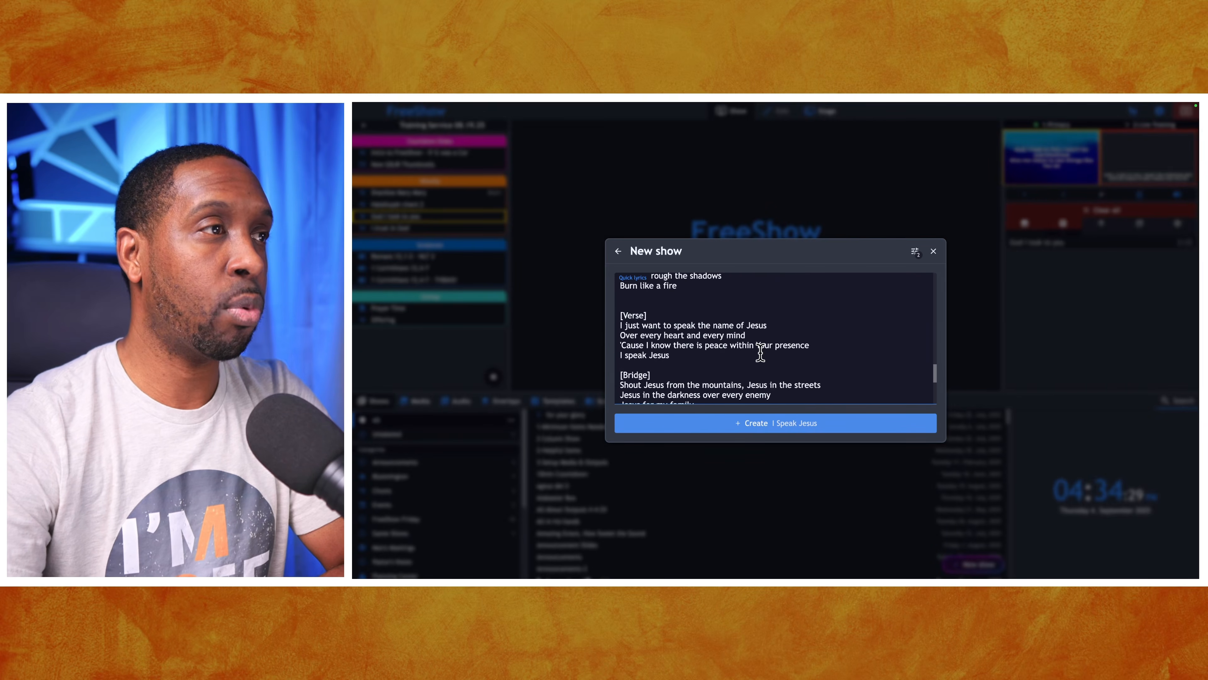
scroll(760, 352, "up", 5)
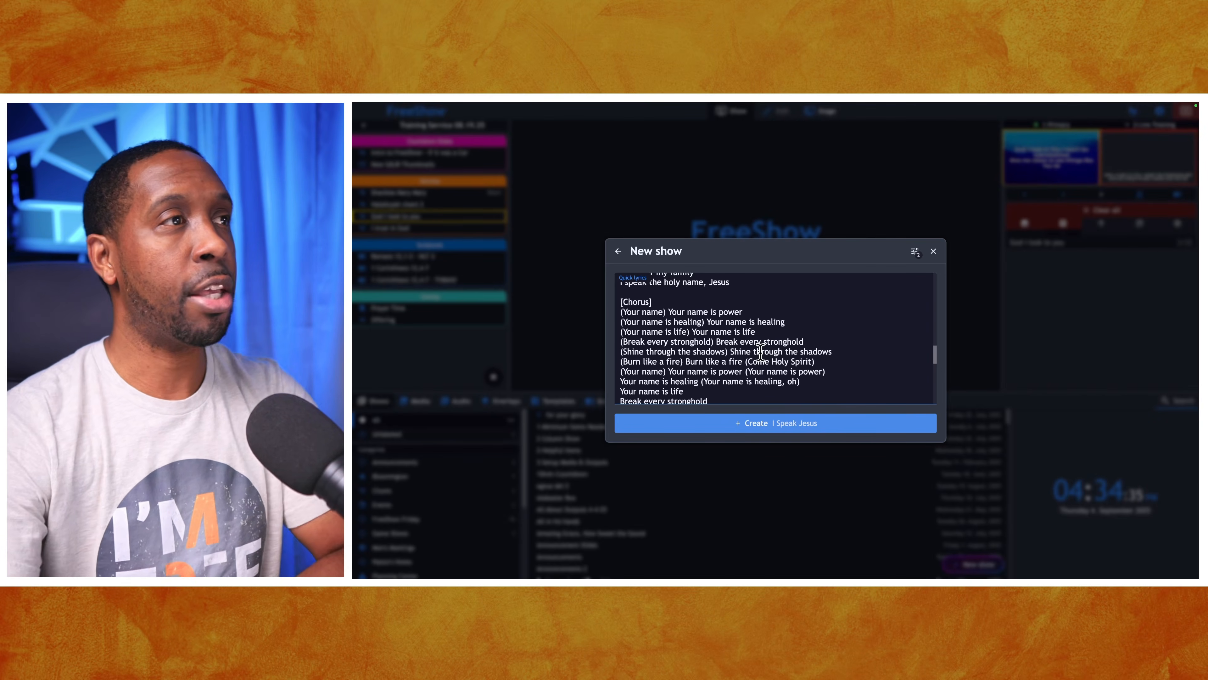
scroll(760, 352, "up", 2)
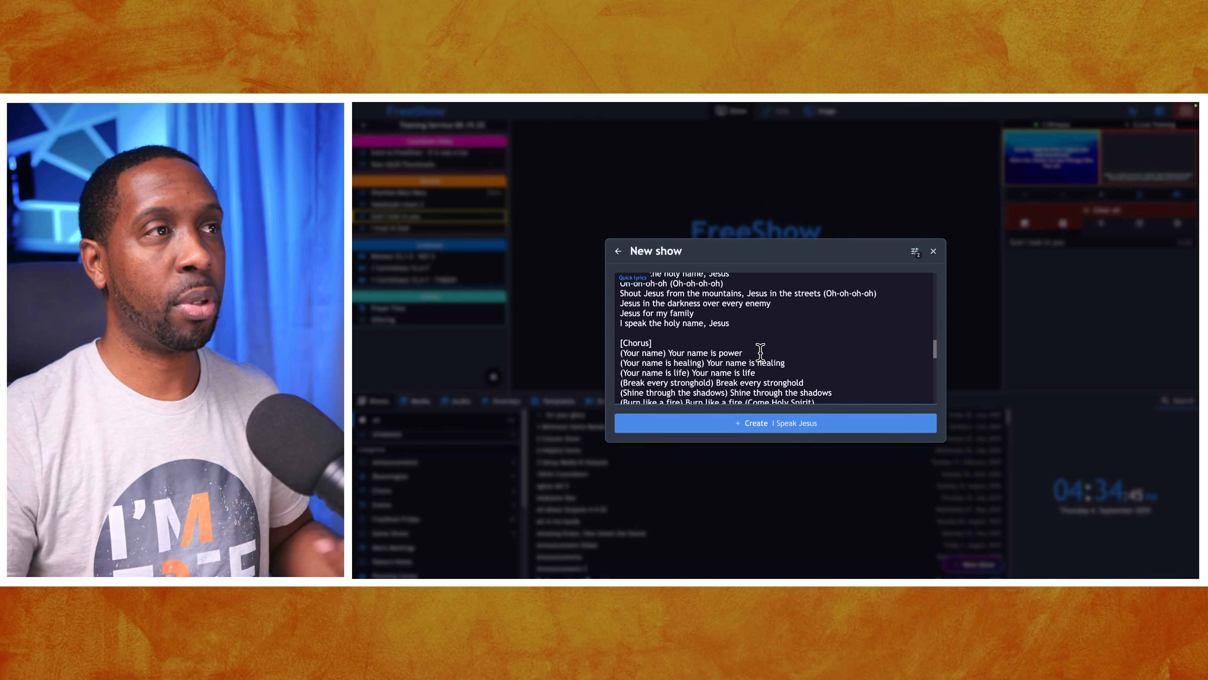
scroll(757, 335, "up", 5)
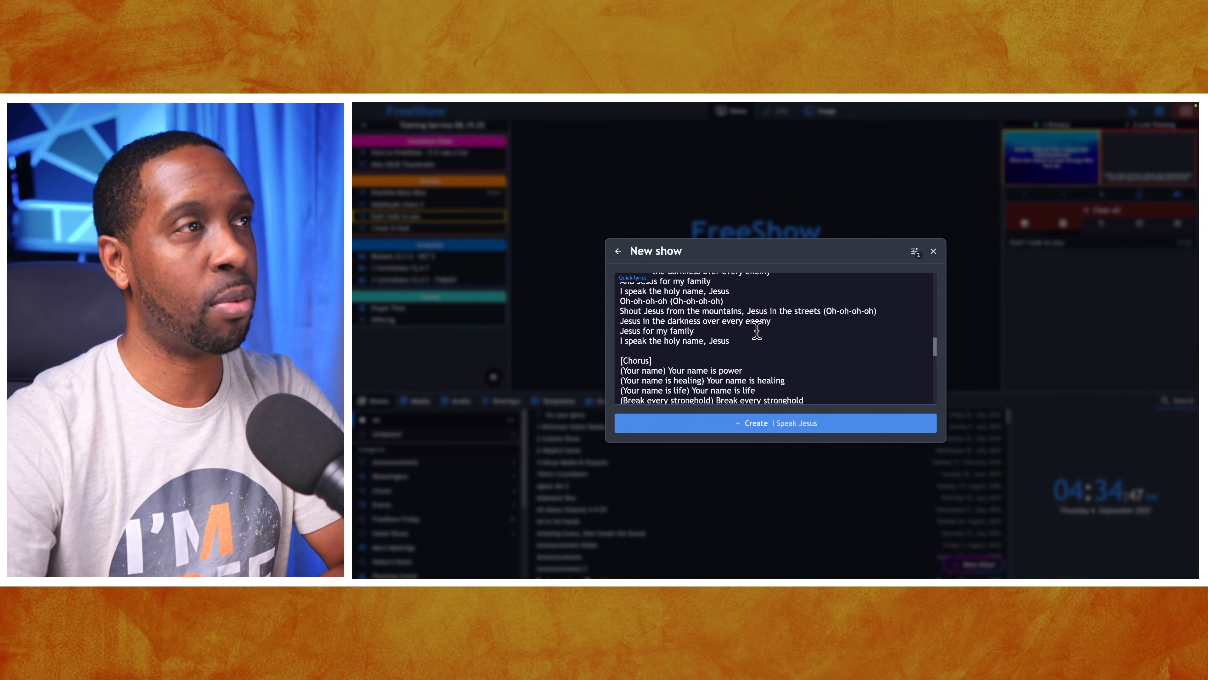
scroll(757, 329, "up", 5)
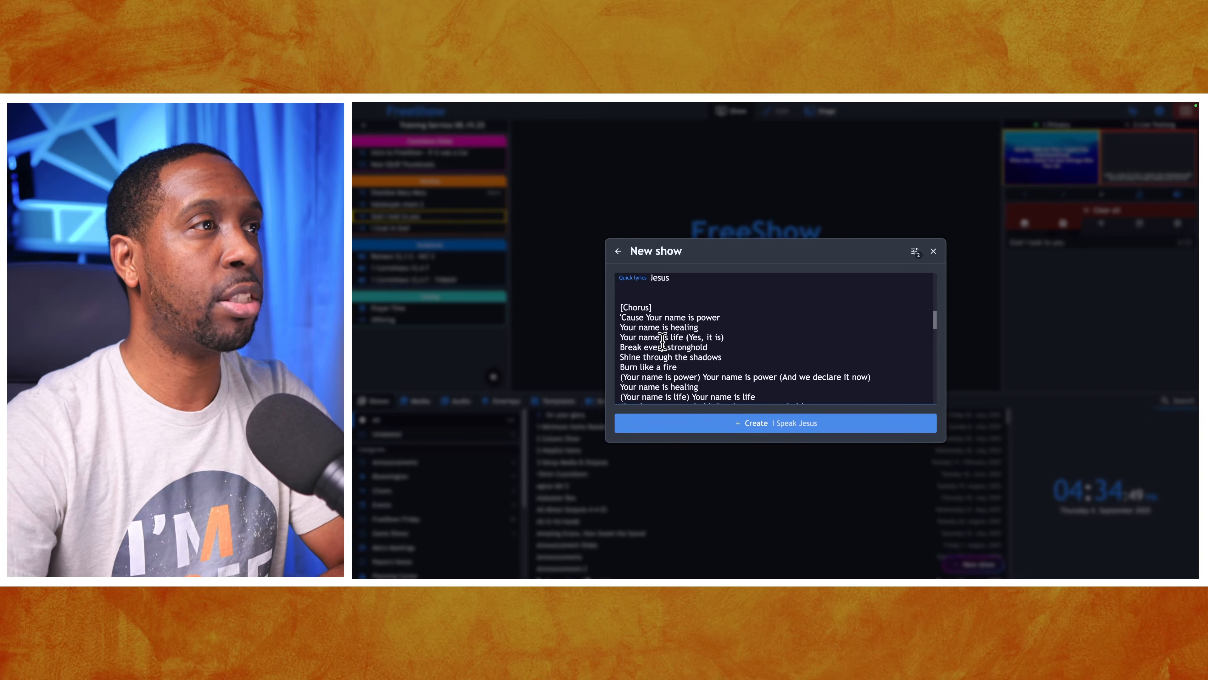
scroll(647, 333, "up", 6)
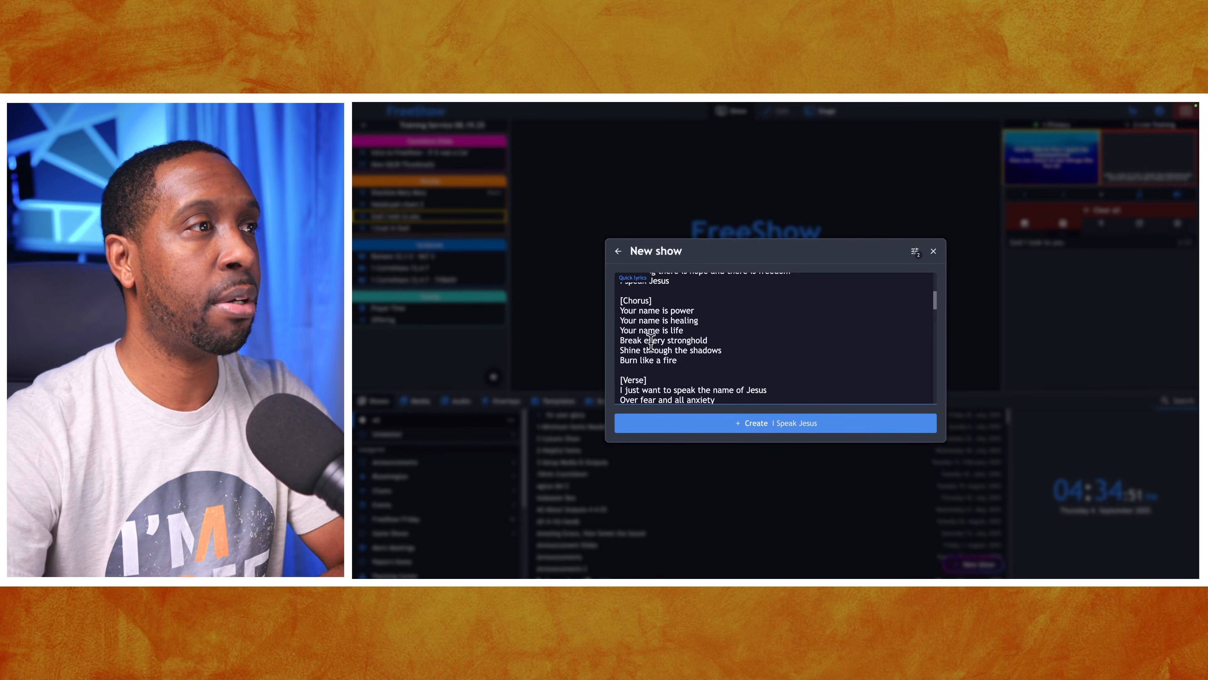
scroll(643, 376, "up", 5)
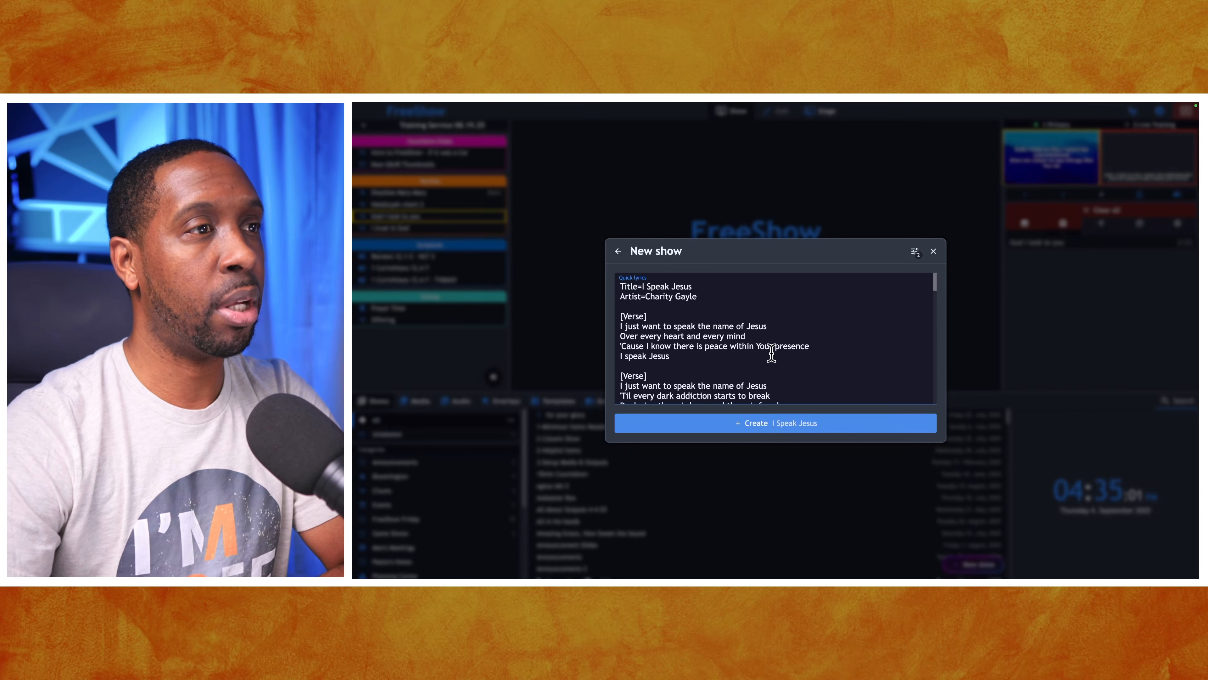
left_click(763, 431)
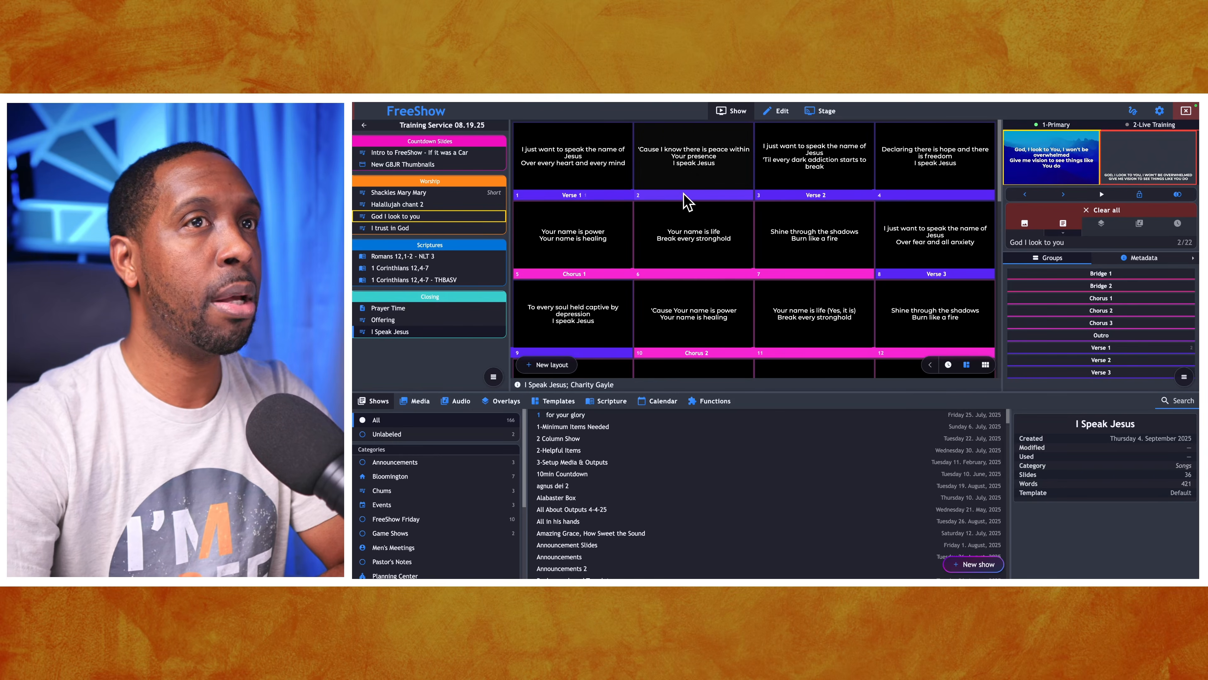
Step: Examine the new show's metadata fields, including title, artist, copyright and song ID, and return to its slide groups
left_click(1134, 257)
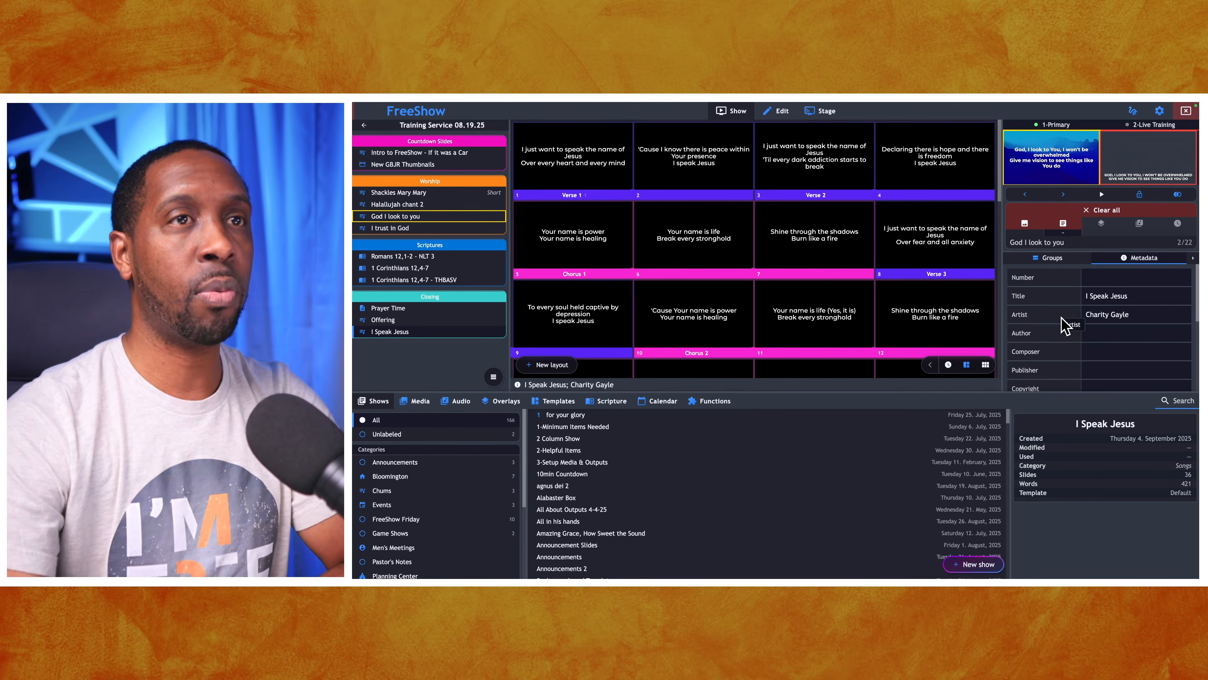
scroll(1079, 343, "down", 3)
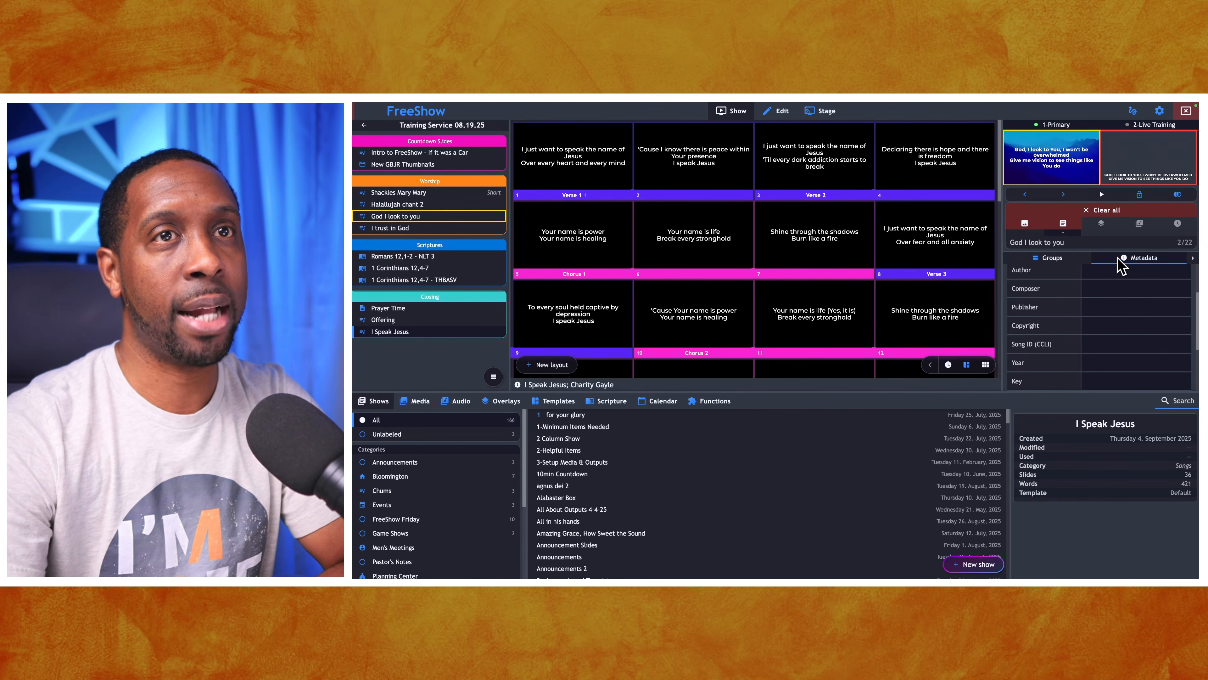
left_click(1067, 263)
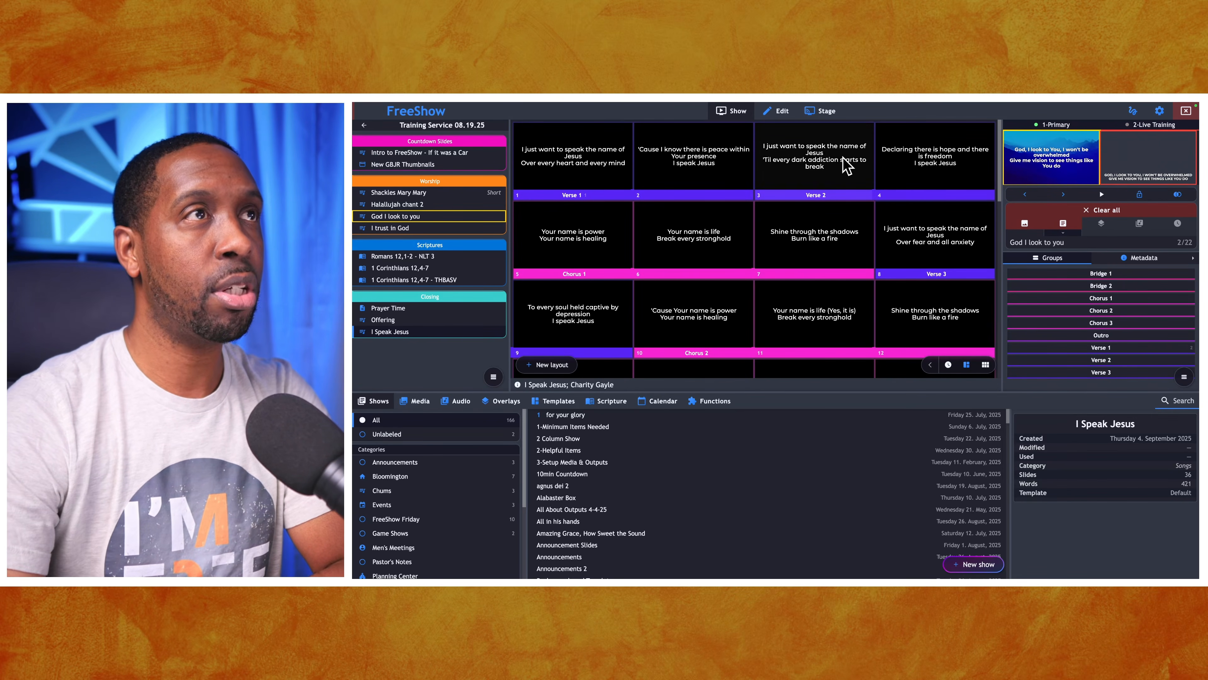
Step: View the first slide of I Speak Jesus in the slide editor and return to the slide overview
left_click(778, 113)
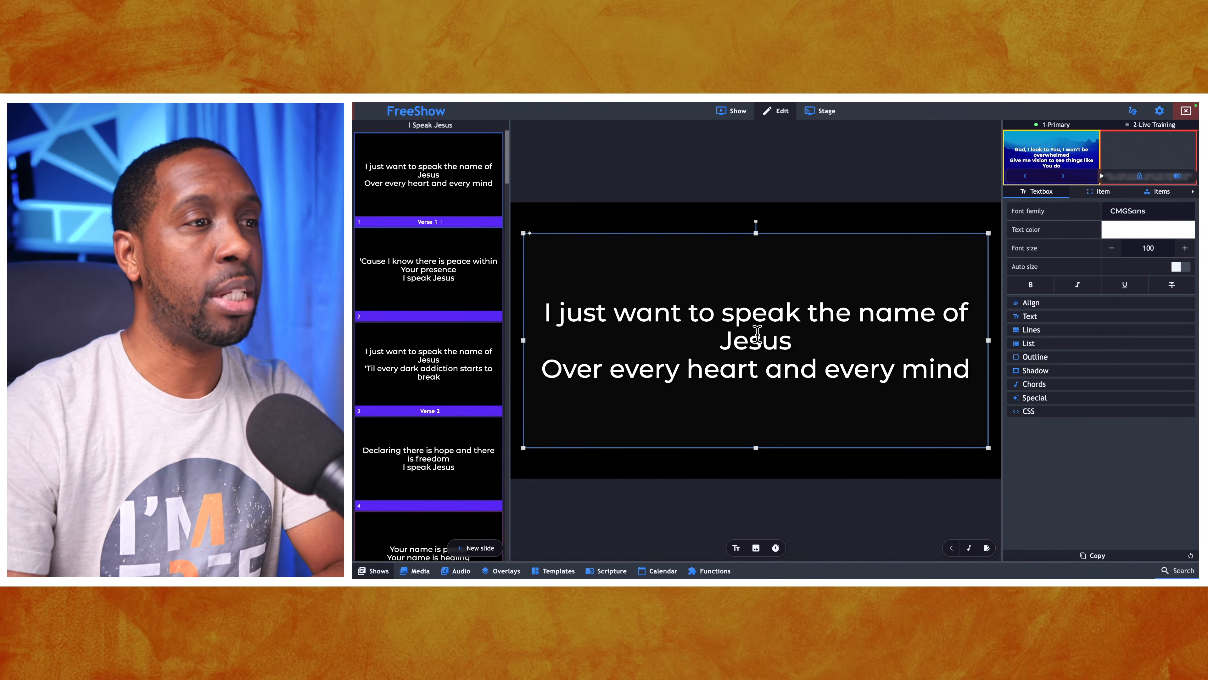
left_click(734, 119)
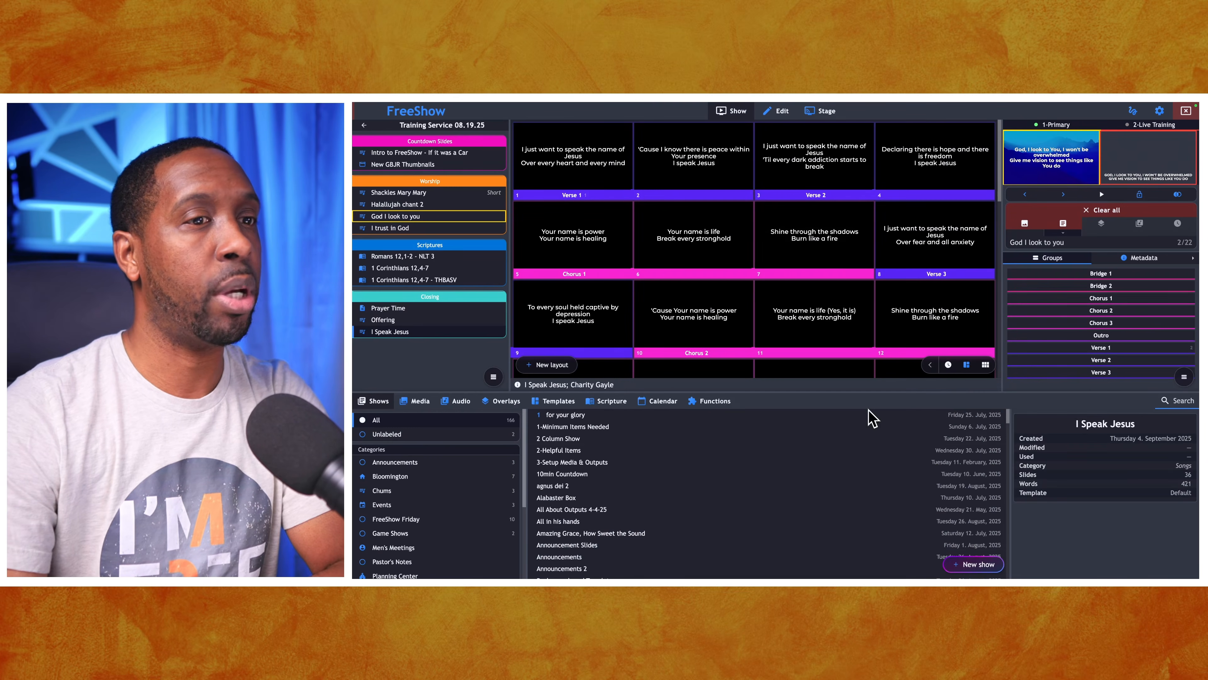
Step: Start a quick-lyrics show named Fake show, clear its maximum lines per slide, and abandon it without creating the show
left_click(975, 564)
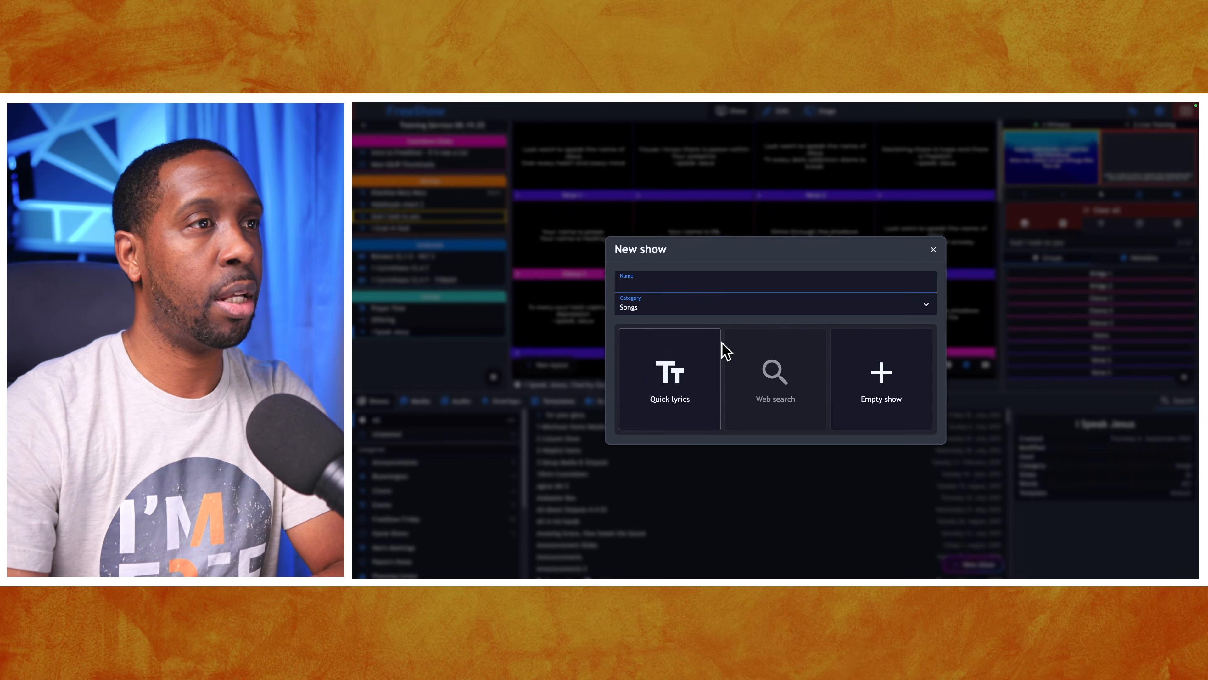
type("Fake show")
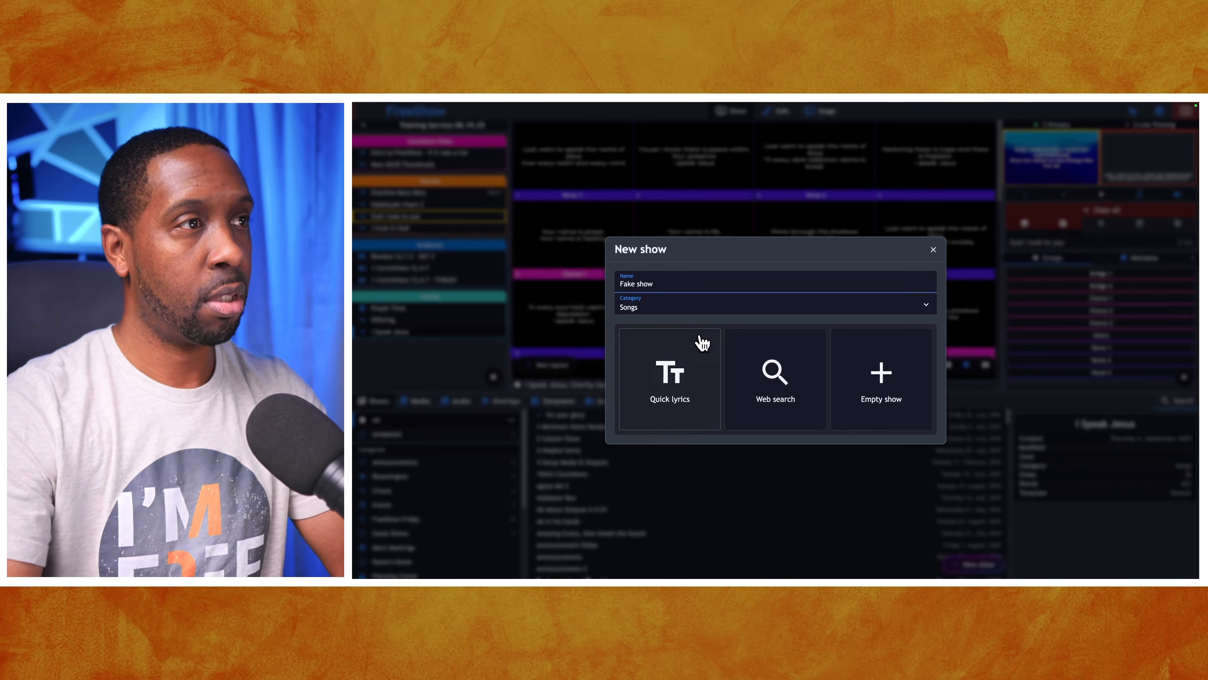
left_click(680, 364)
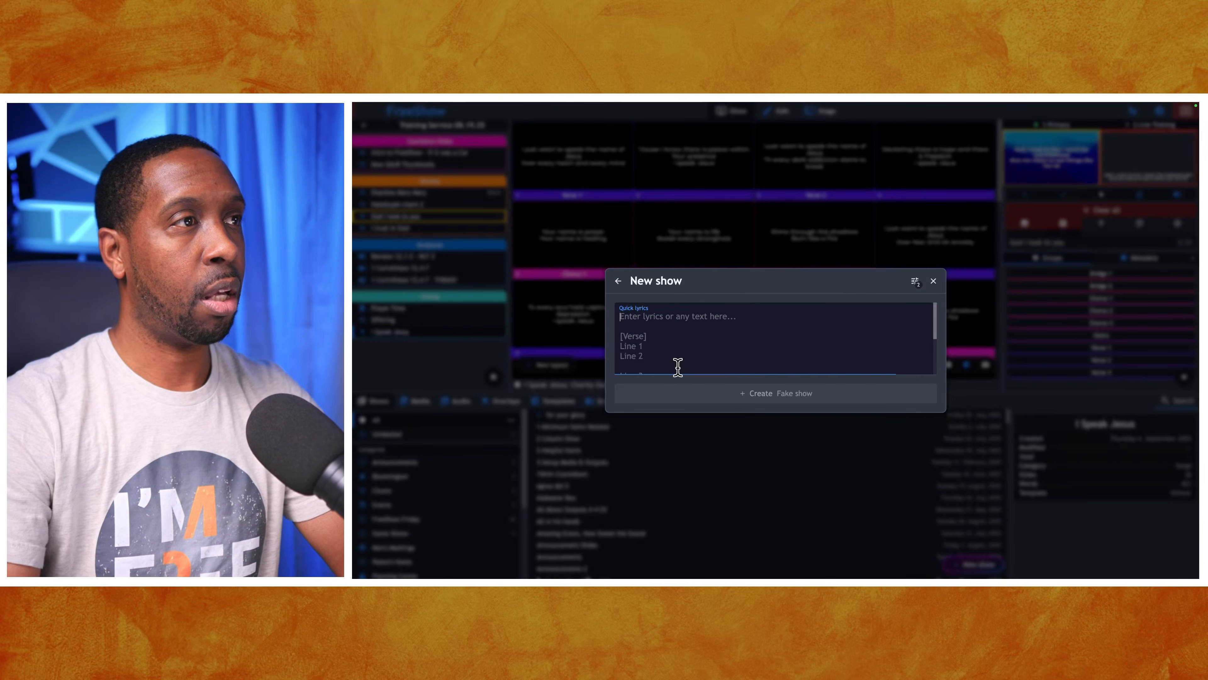
left_click(915, 281)
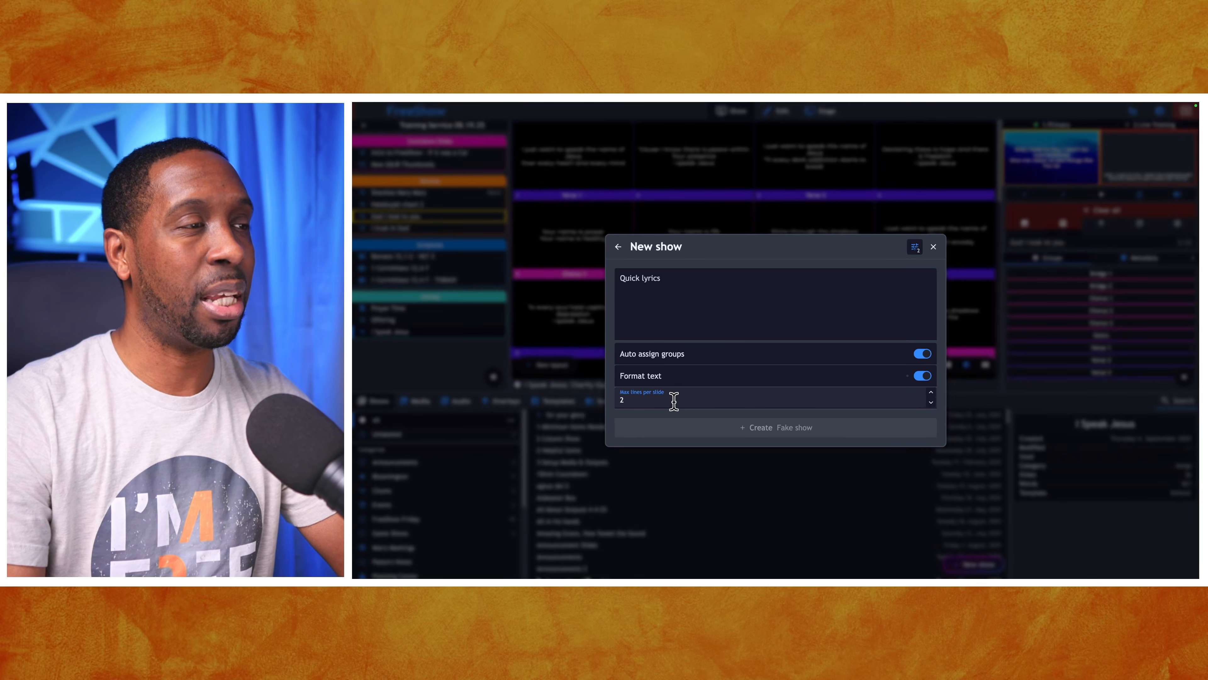
left_click(932, 402)
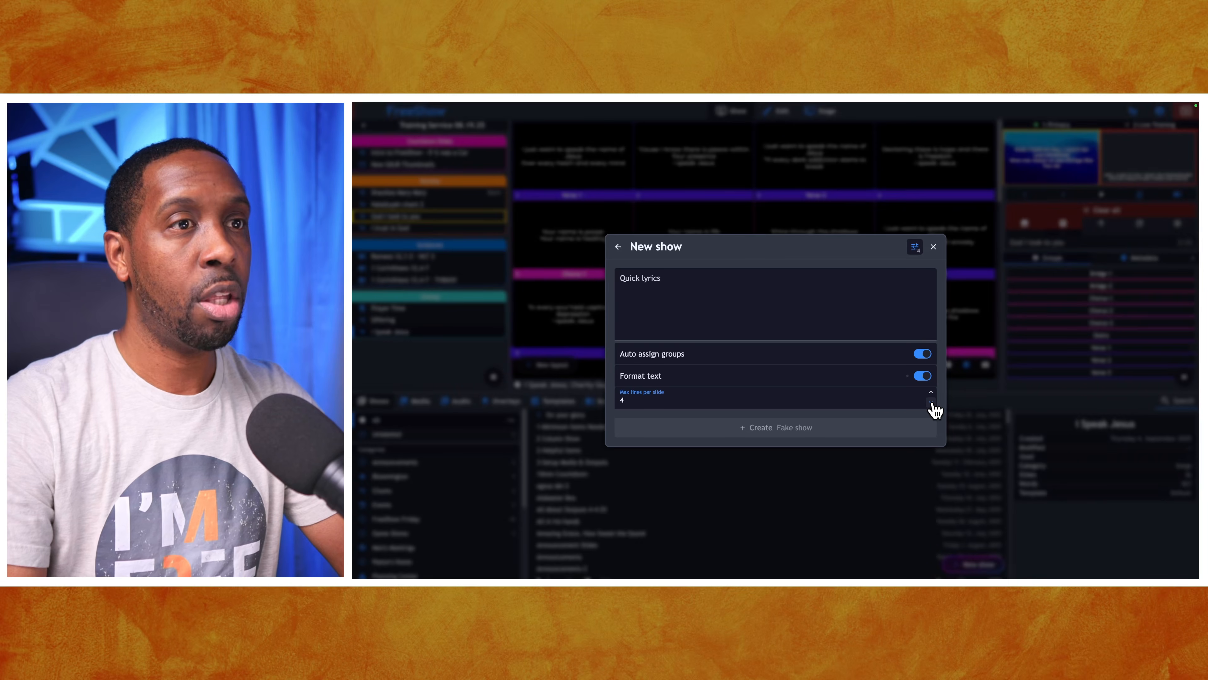
left_click(933, 403)
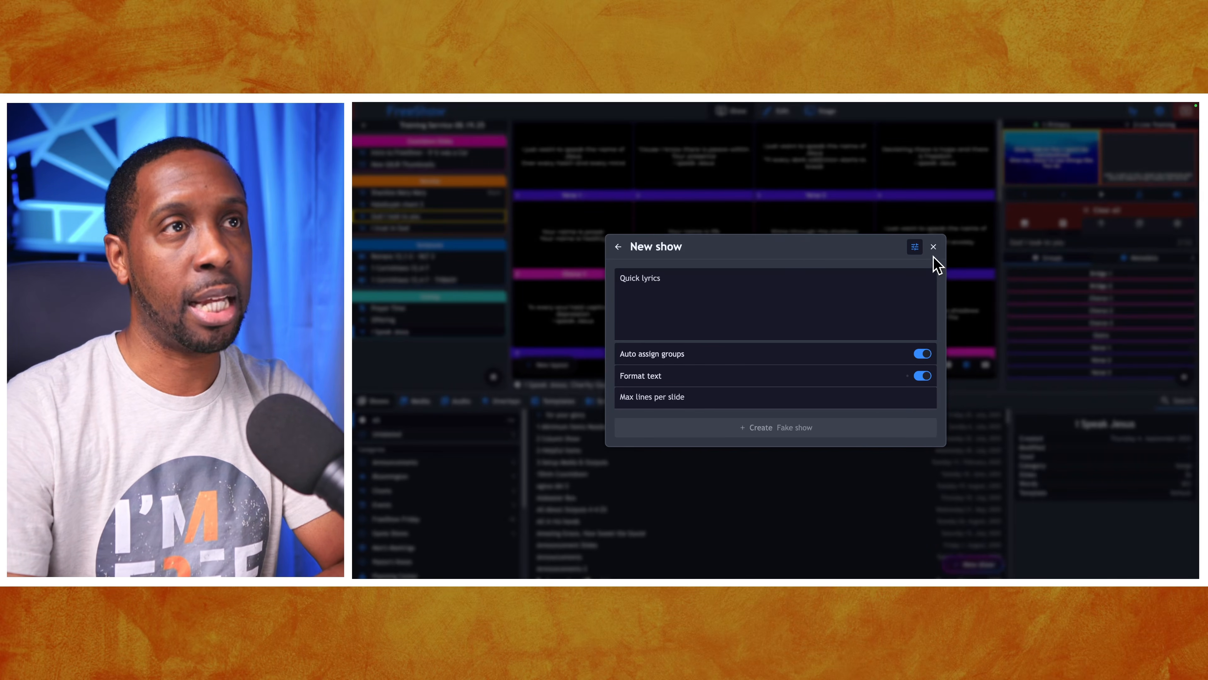
left_click(933, 247)
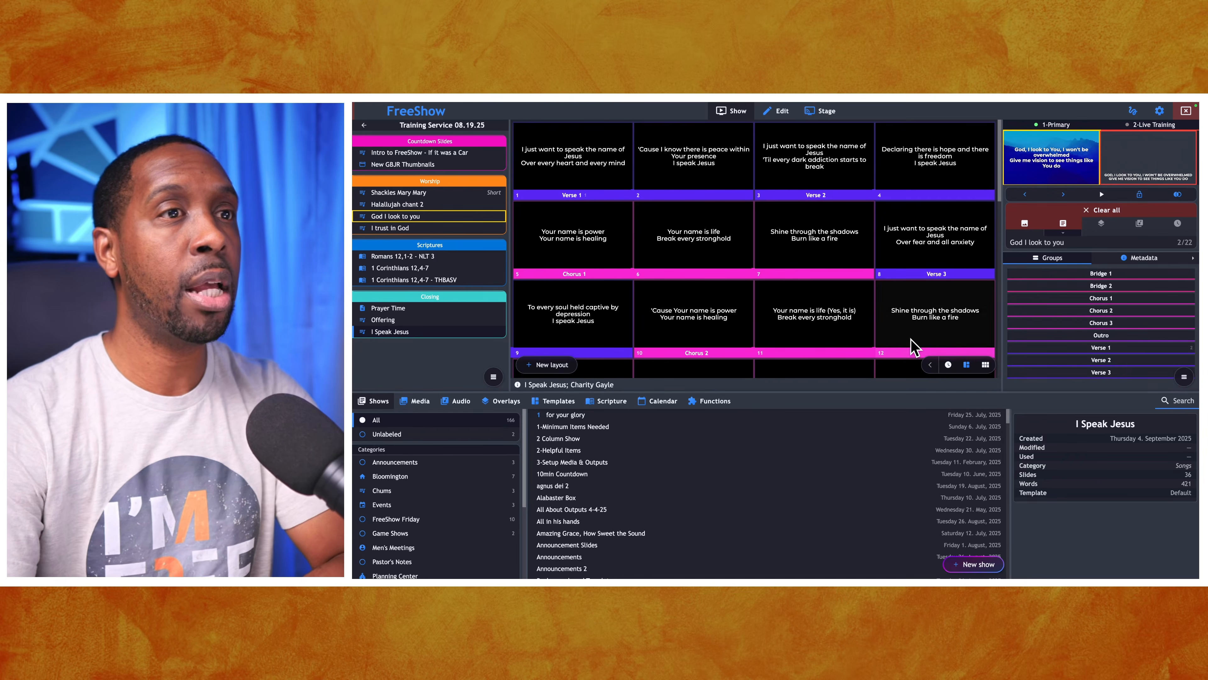
Step: Switch the I Speak Jesus slides to the lyrics text view and place the cursor after the first slide's lyrics
left_click(986, 366)
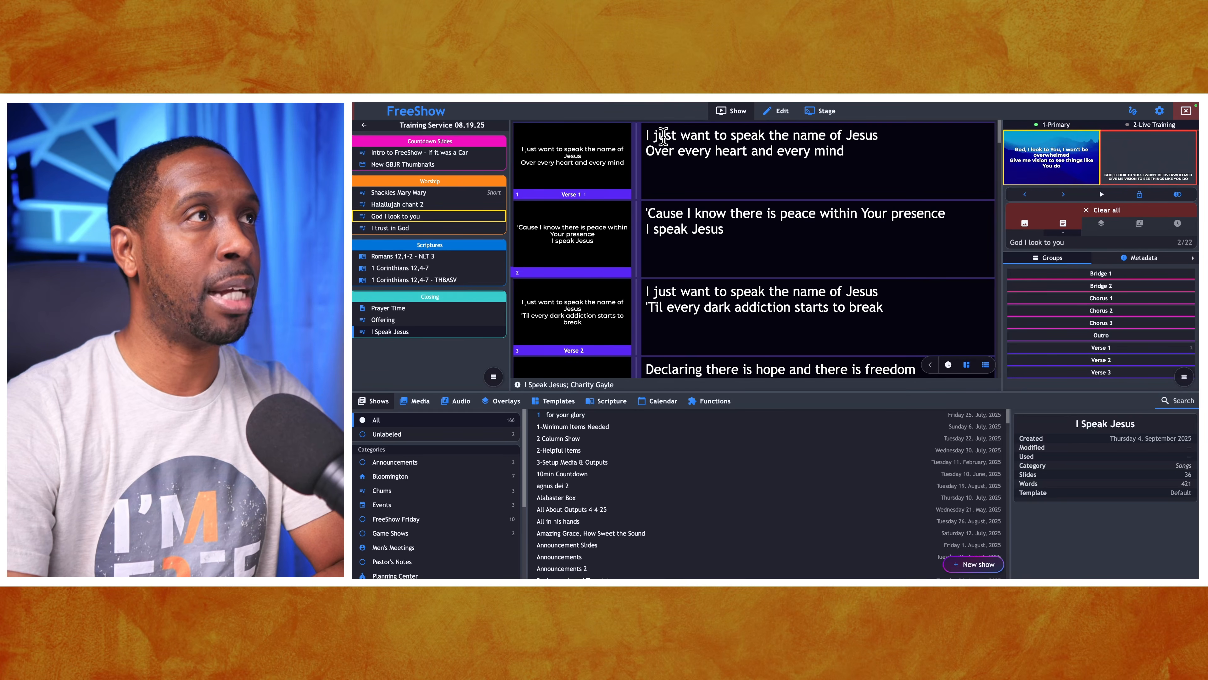
left_click_drag(646, 136, 805, 162)
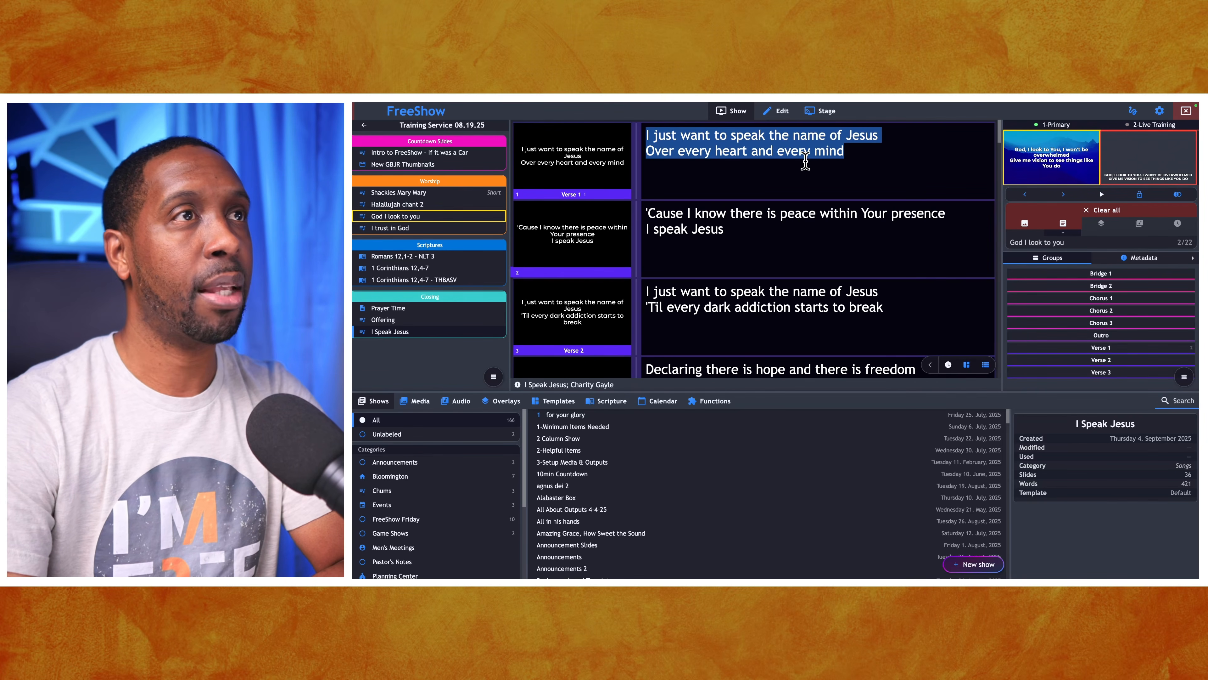
left_click(845, 150)
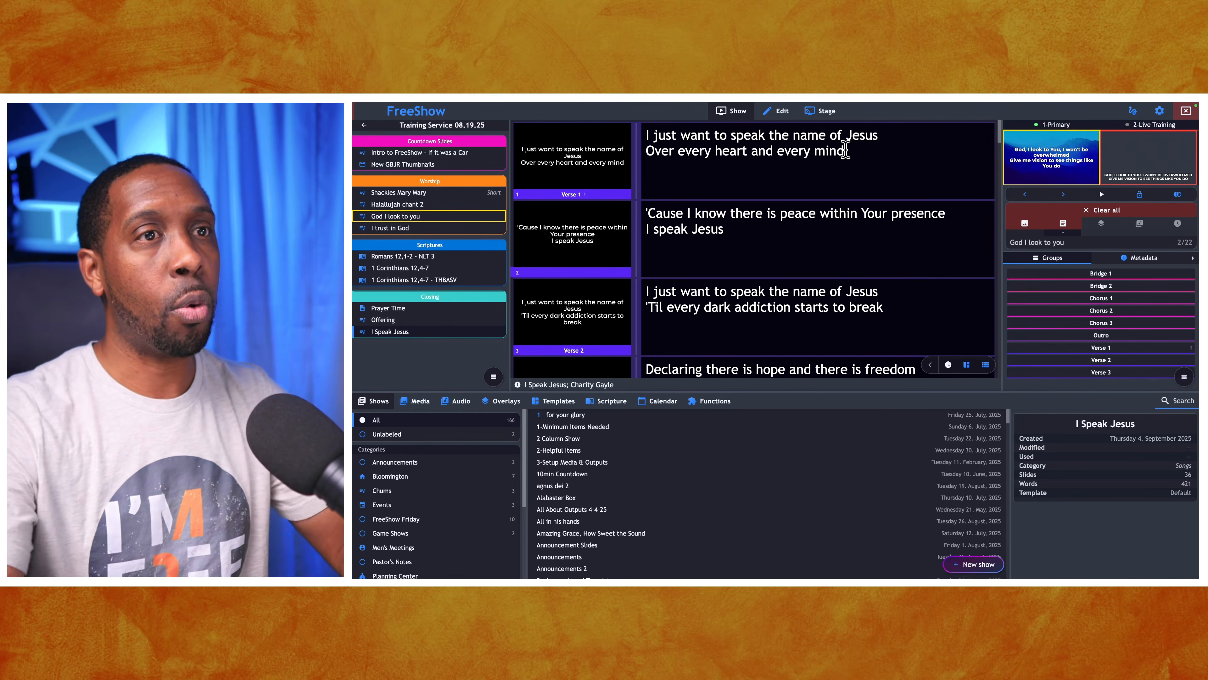
Step: Add a new slide after the last outro slide and enter the lyrics "New Lyrics" on it
scroll(811, 246, "down", 20)
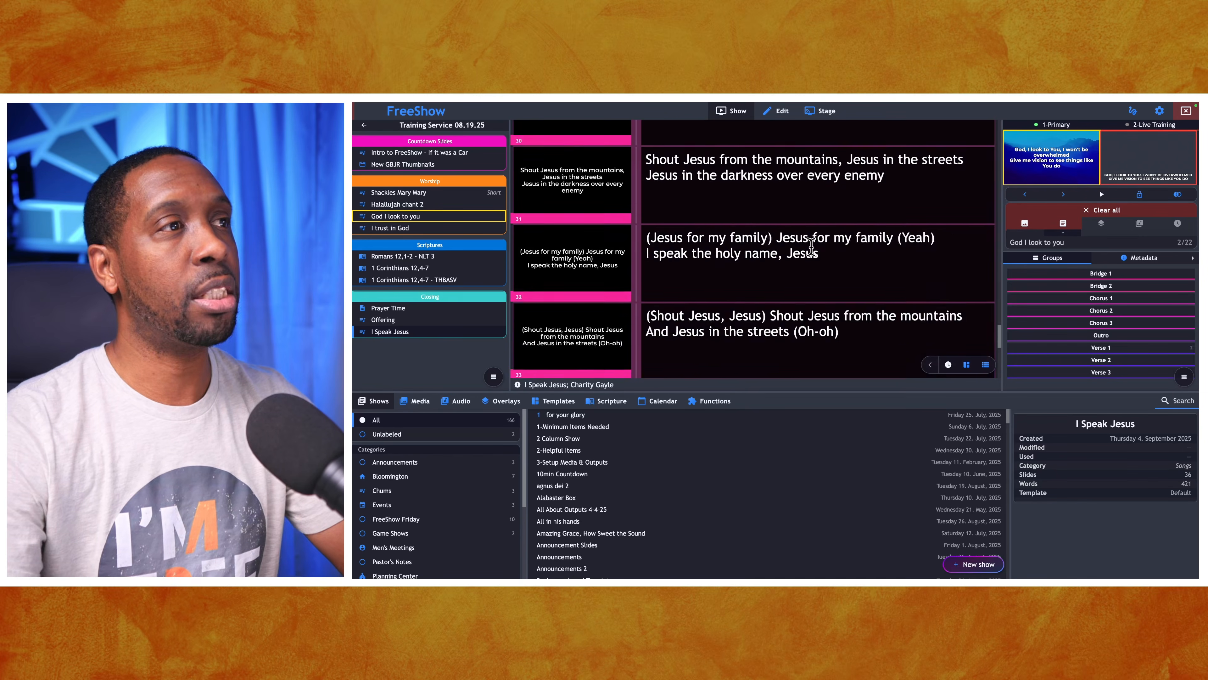
scroll(811, 246, "down", 6)
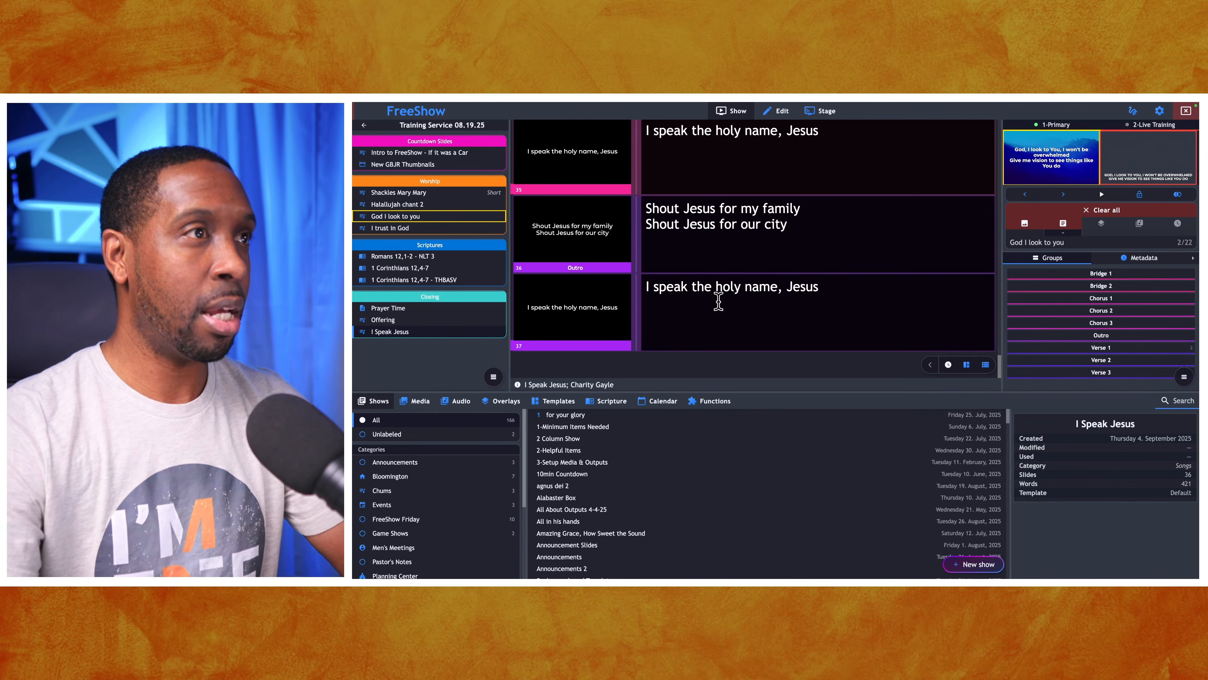
right_click(691, 305)
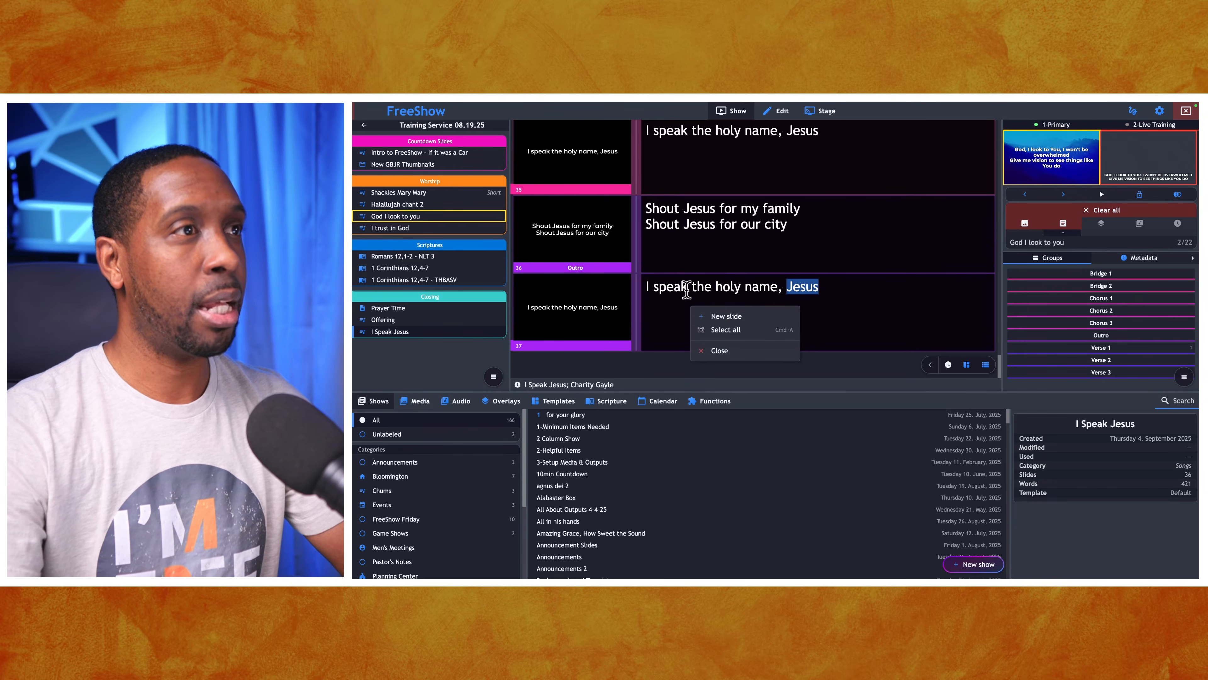
left_click(708, 317)
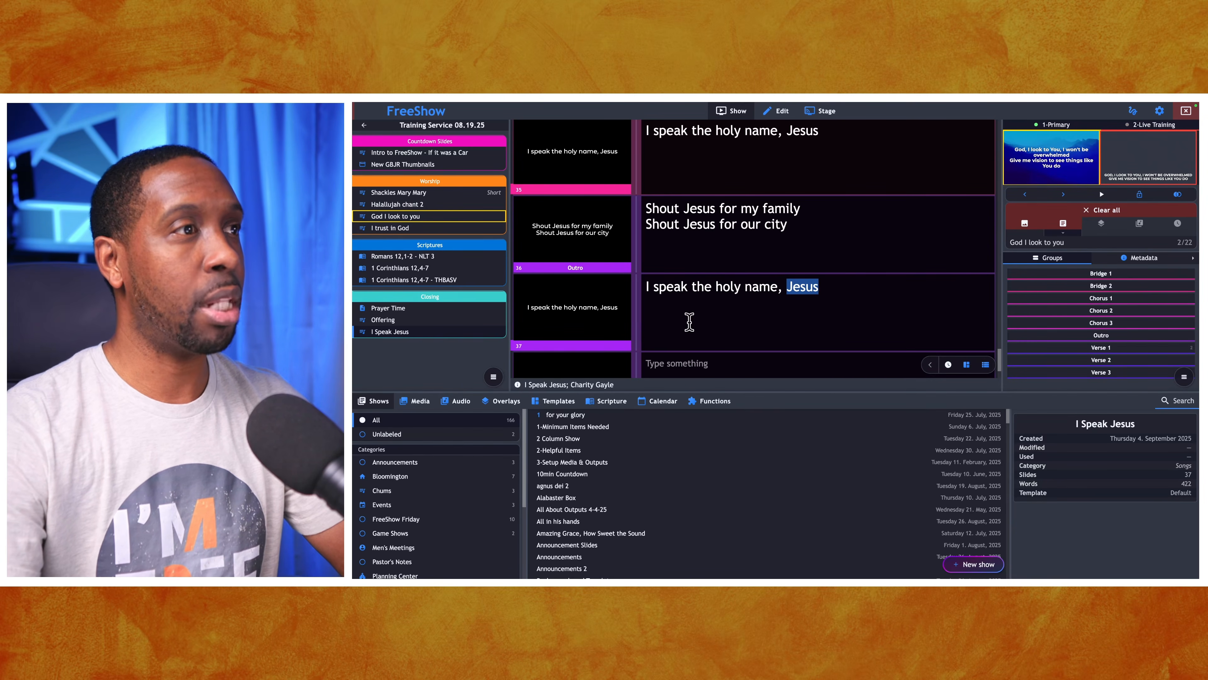
left_click(683, 295)
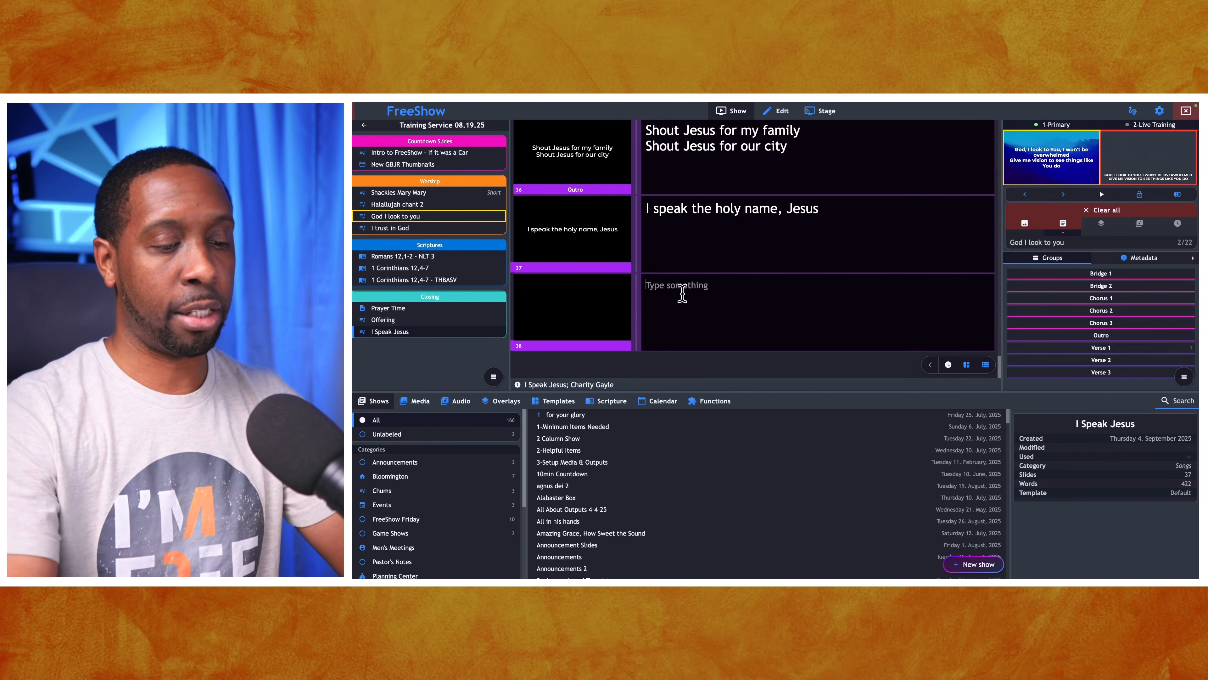
type("New Li")
key("BackSpace")
type("yric")
key("BackSpace")
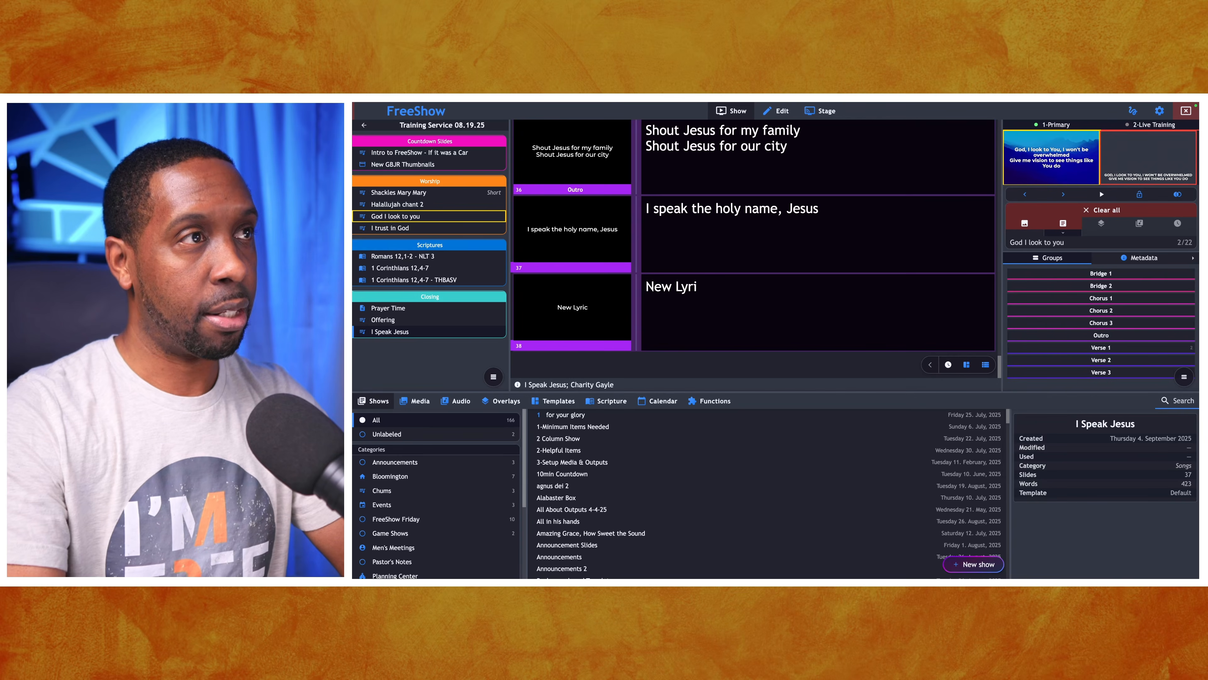
type("cs")
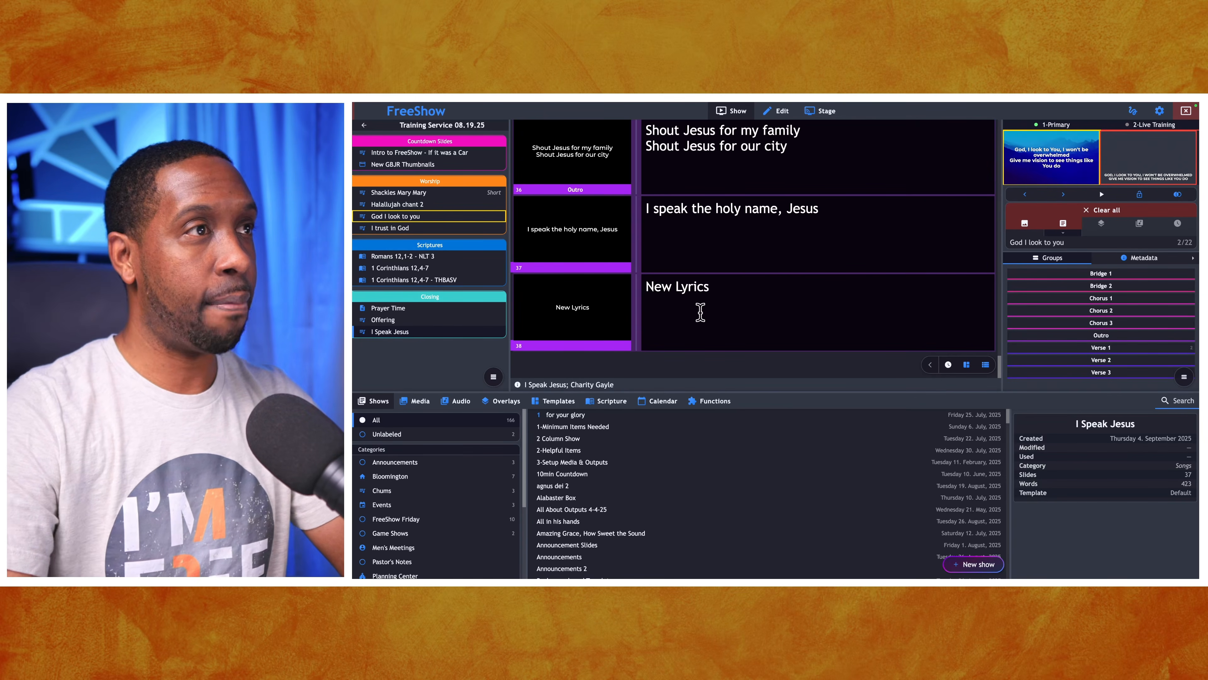
Step: Send the New Lyrics slide to the outputs and check the primary output in the enlarged preview
left_click(607, 319)
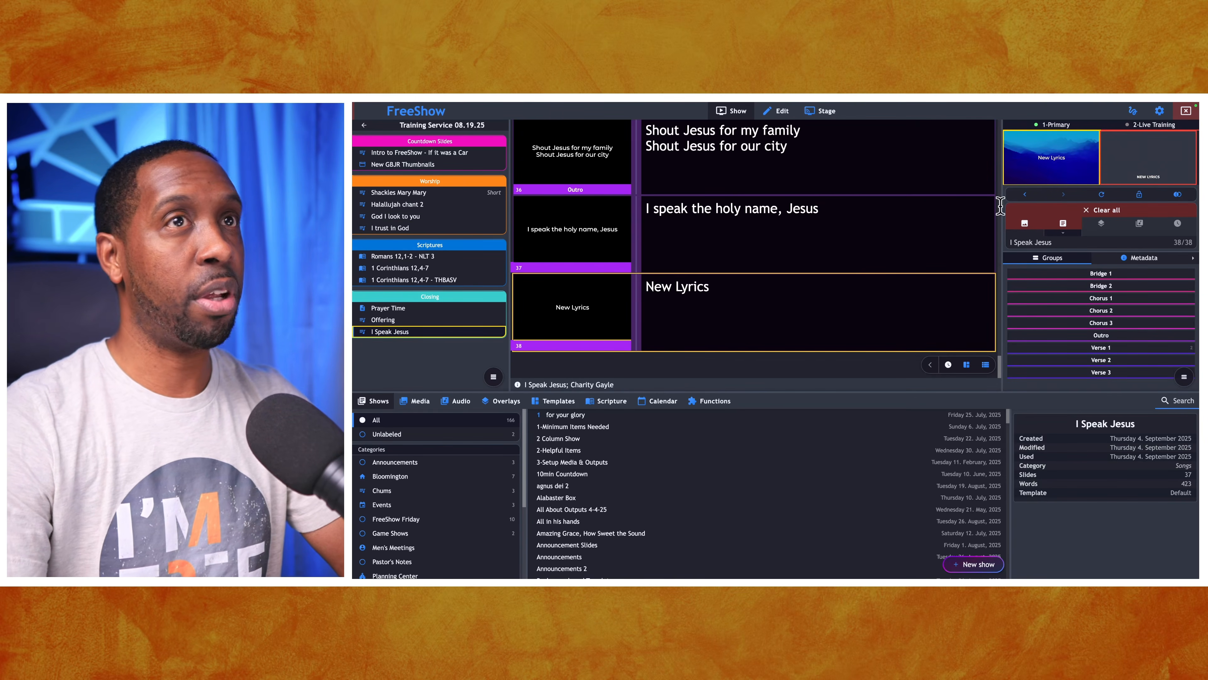
left_click(1058, 173)
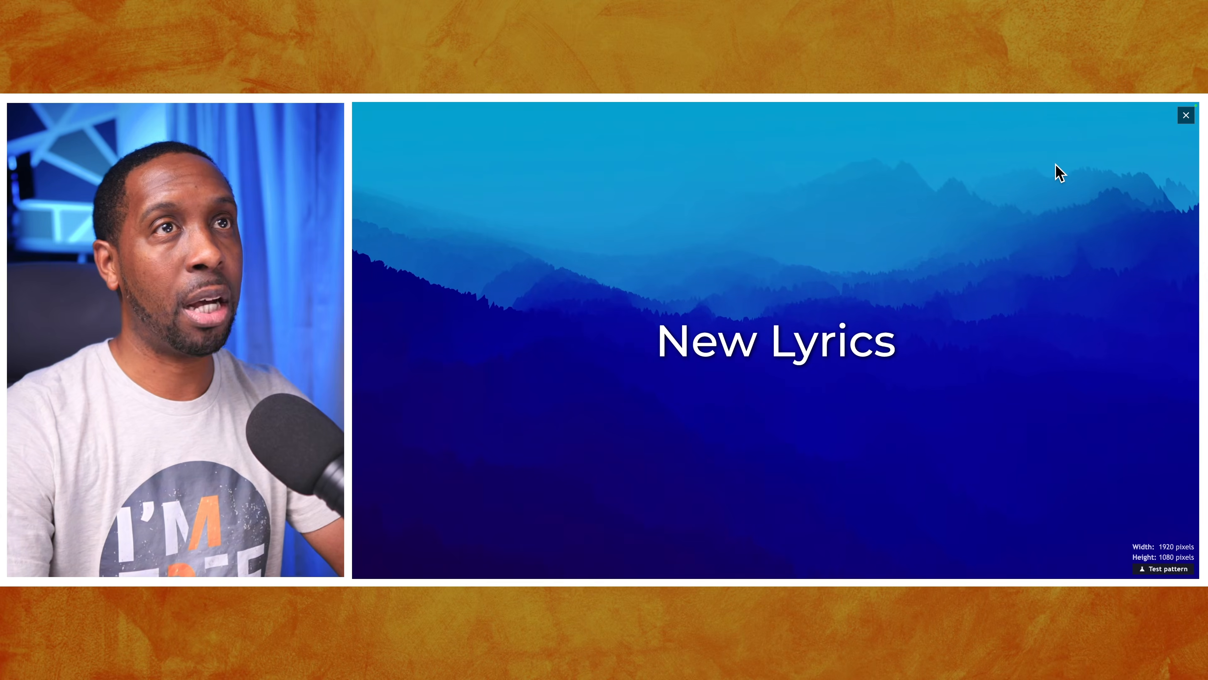
left_click(918, 274)
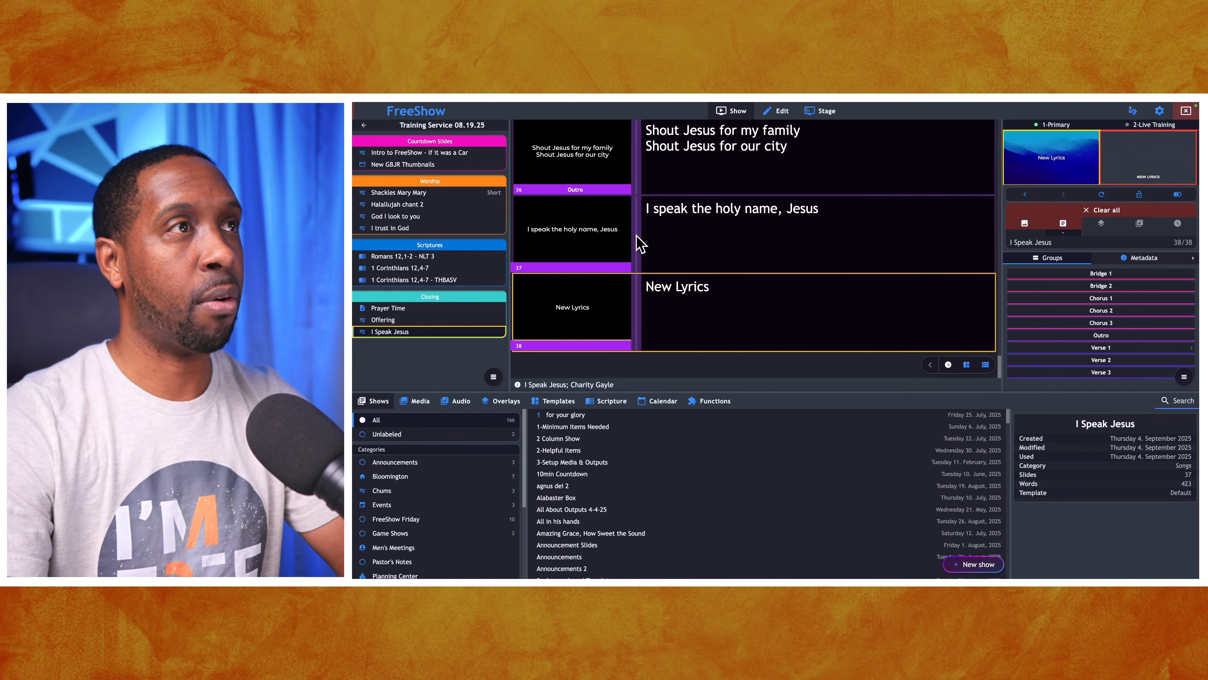
Step: Output the previous slide, replace the last slide's text with "hkahfkha", and send the last slide to the outputs
left_click(589, 240)
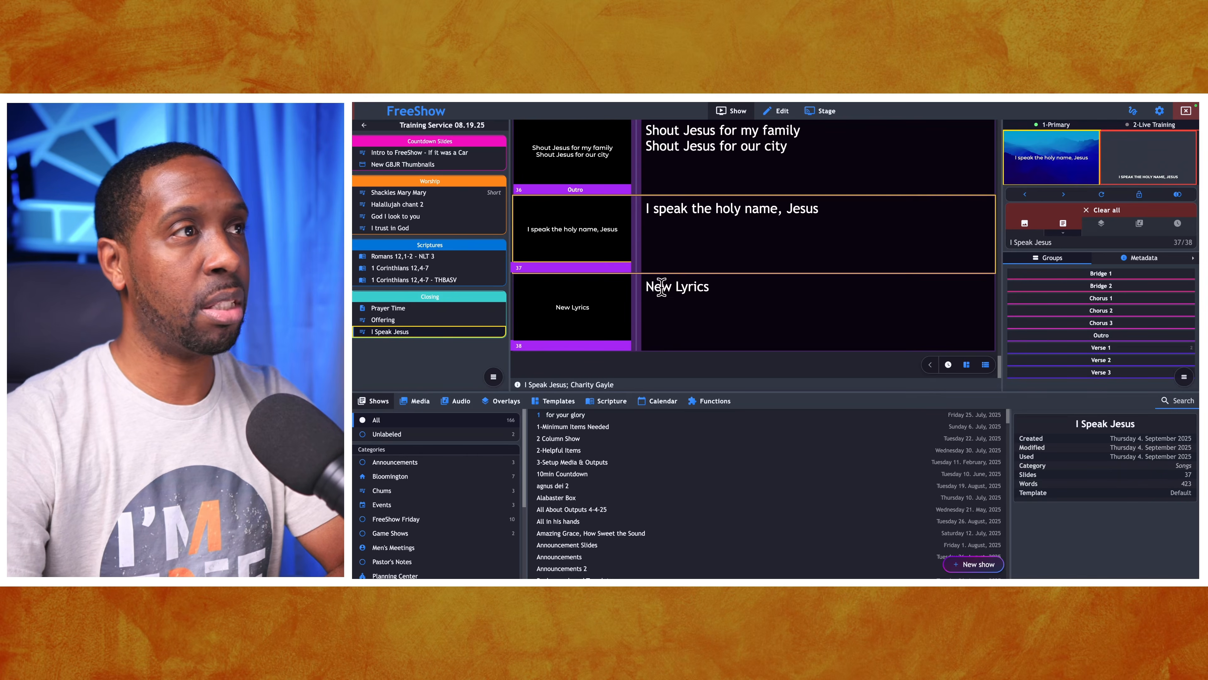
triple_click(676, 289)
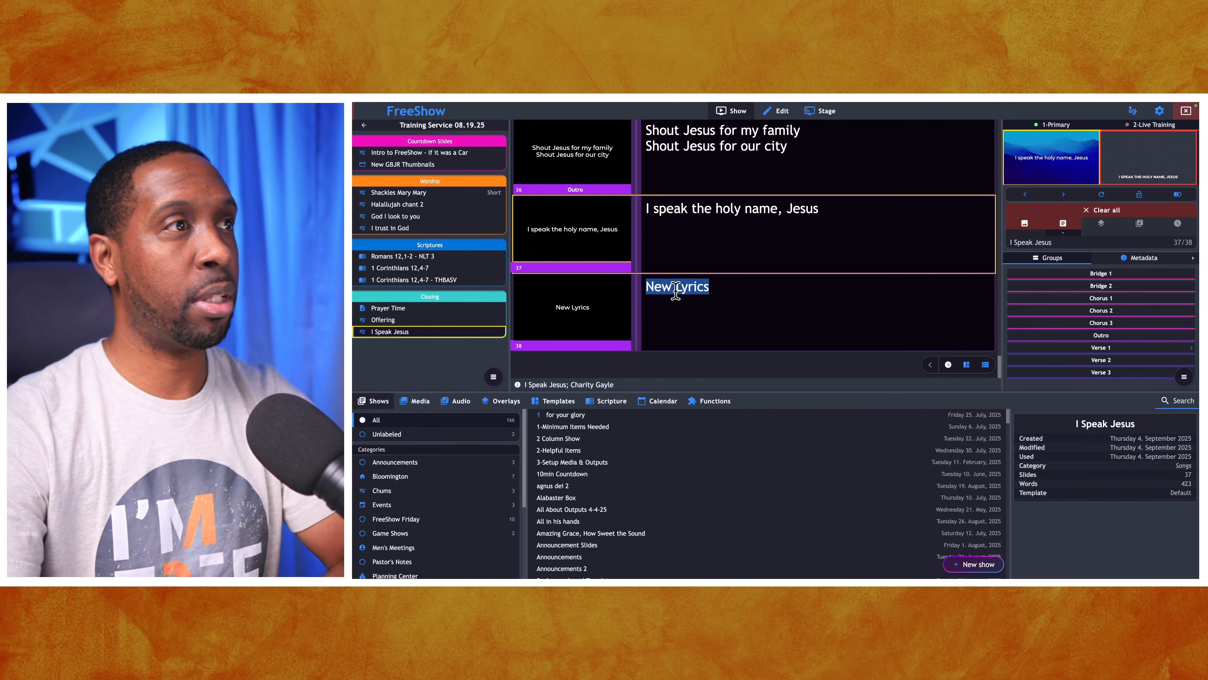
type("hkahfkha")
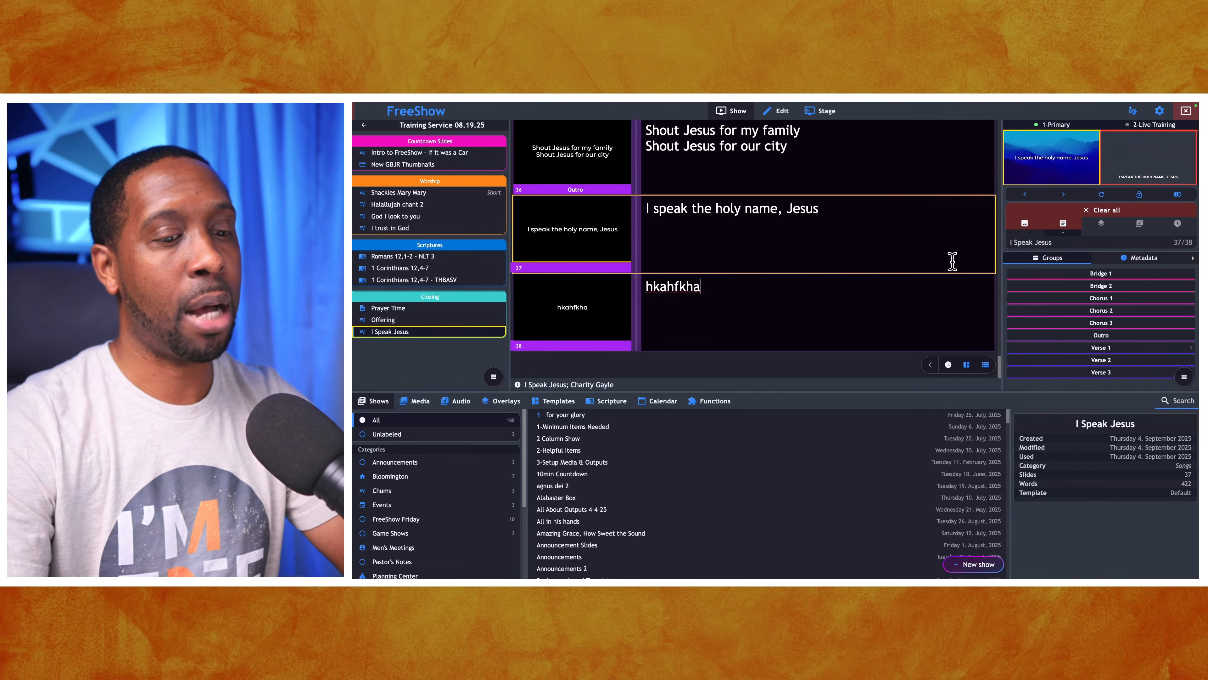
left_click(579, 316)
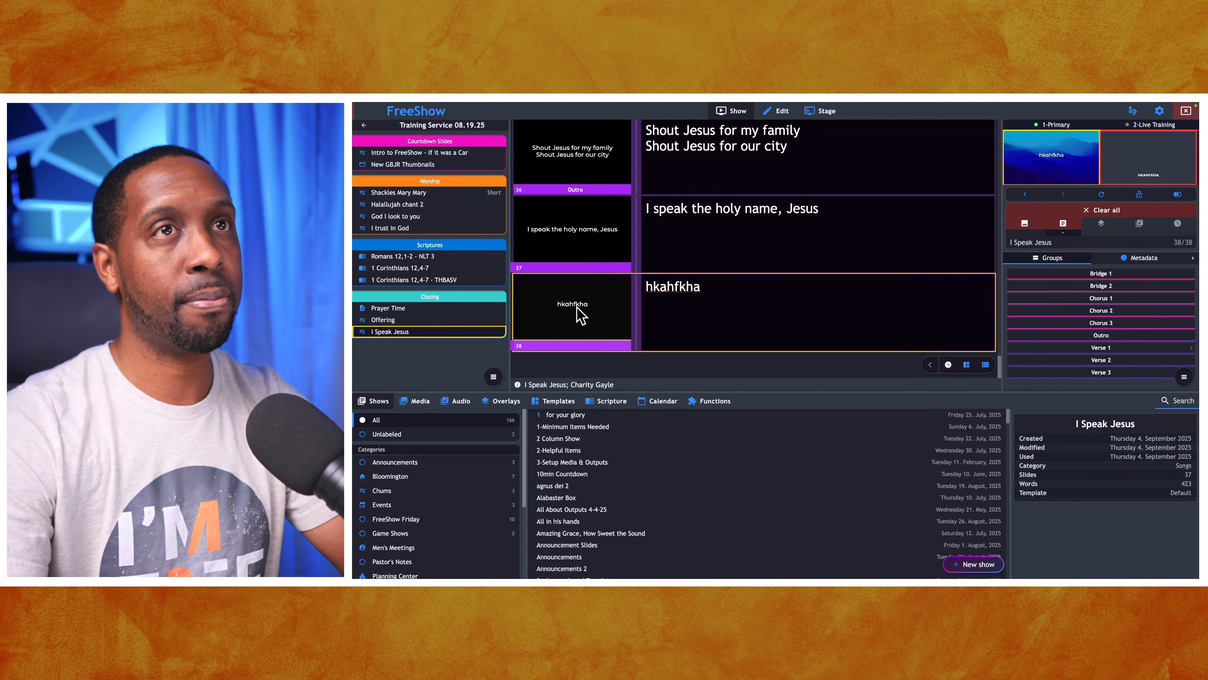
Step: Replace the last slide's lyrics with "changes" and refresh the outputs with the edited slide
left_click(692, 295)
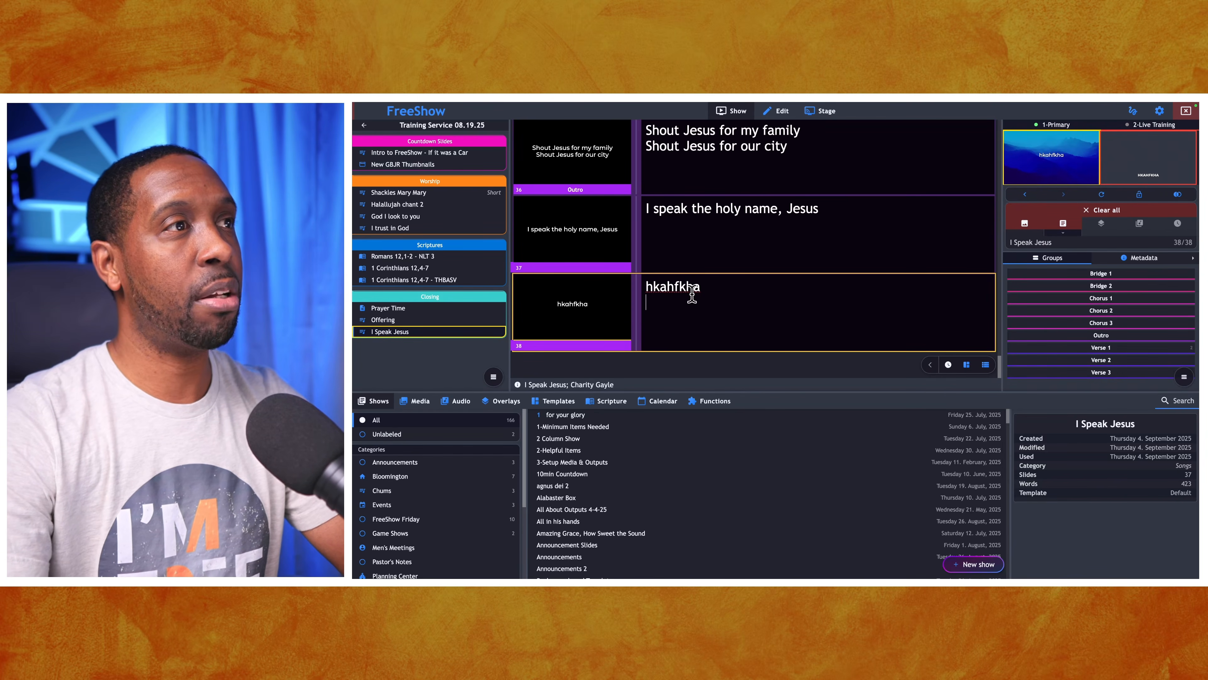
double_click(685, 286)
type("changes")
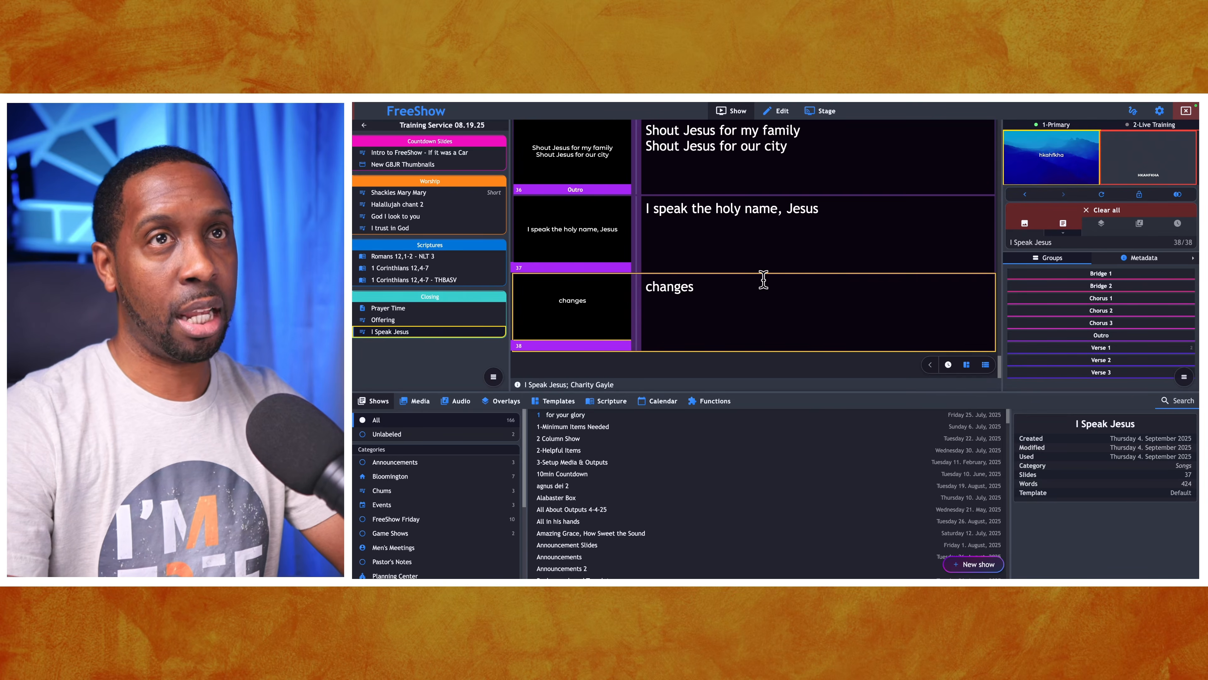
left_click(1101, 195)
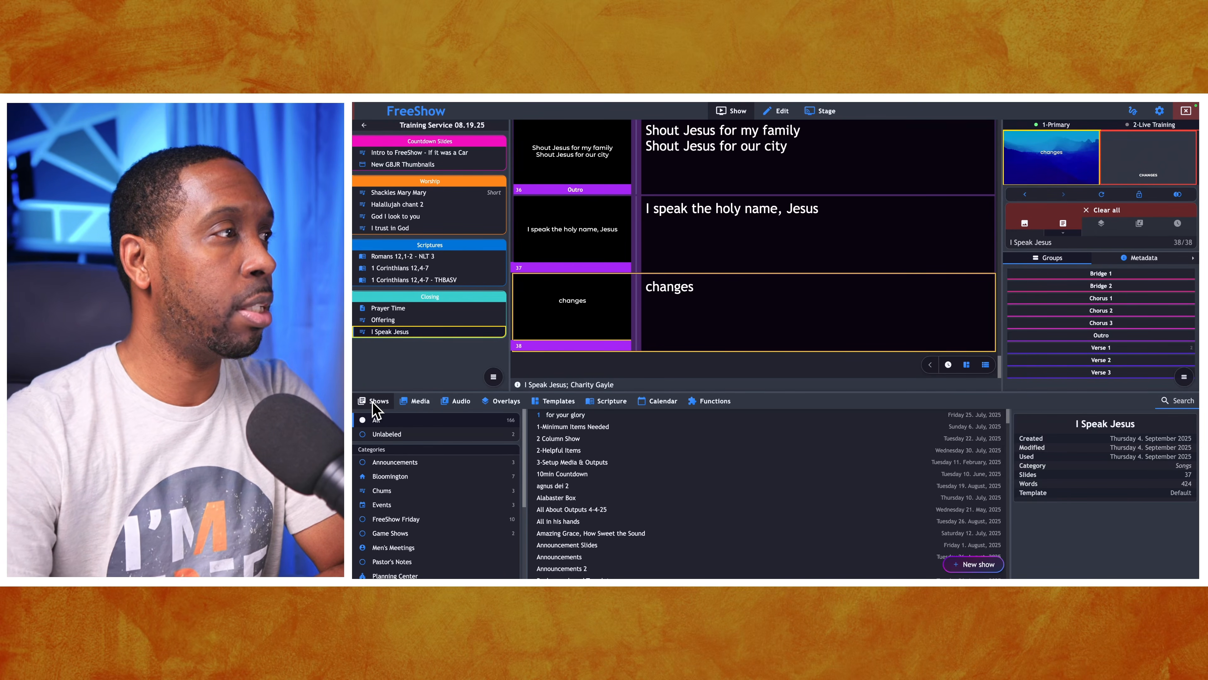
Step: Open the agnus dei 2 show from the show library in the editor, view its slides, and return to I Speak Jesus
right_click(553, 486)
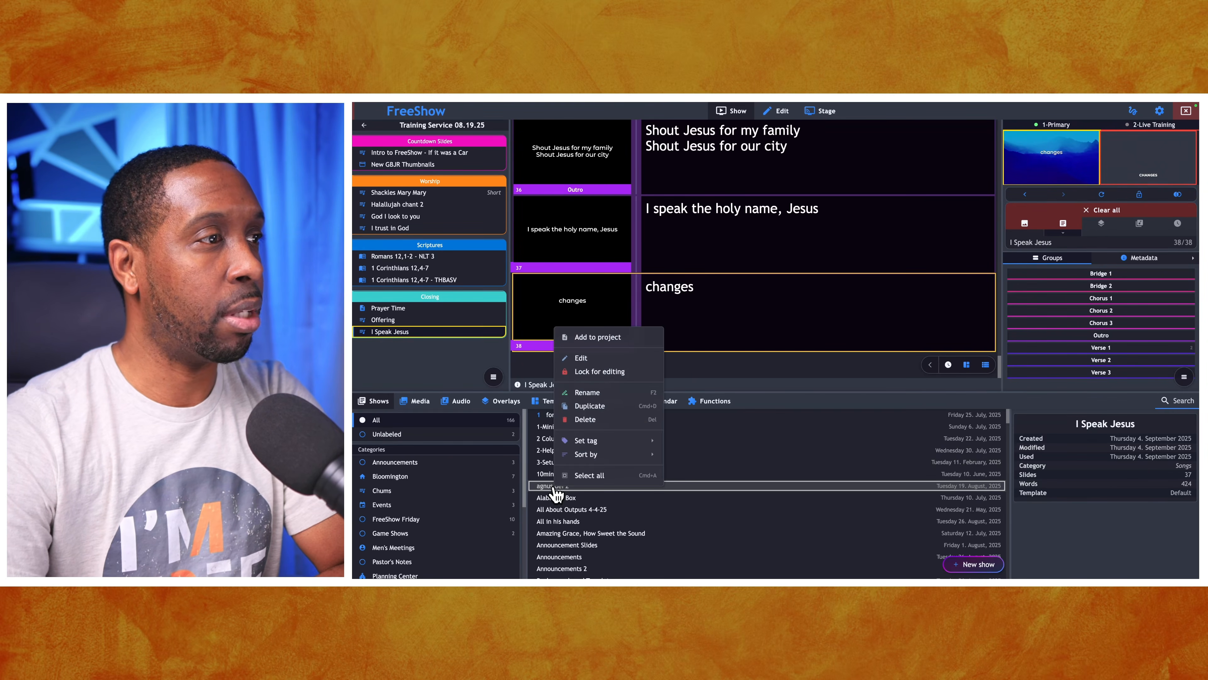
left_click(581, 358)
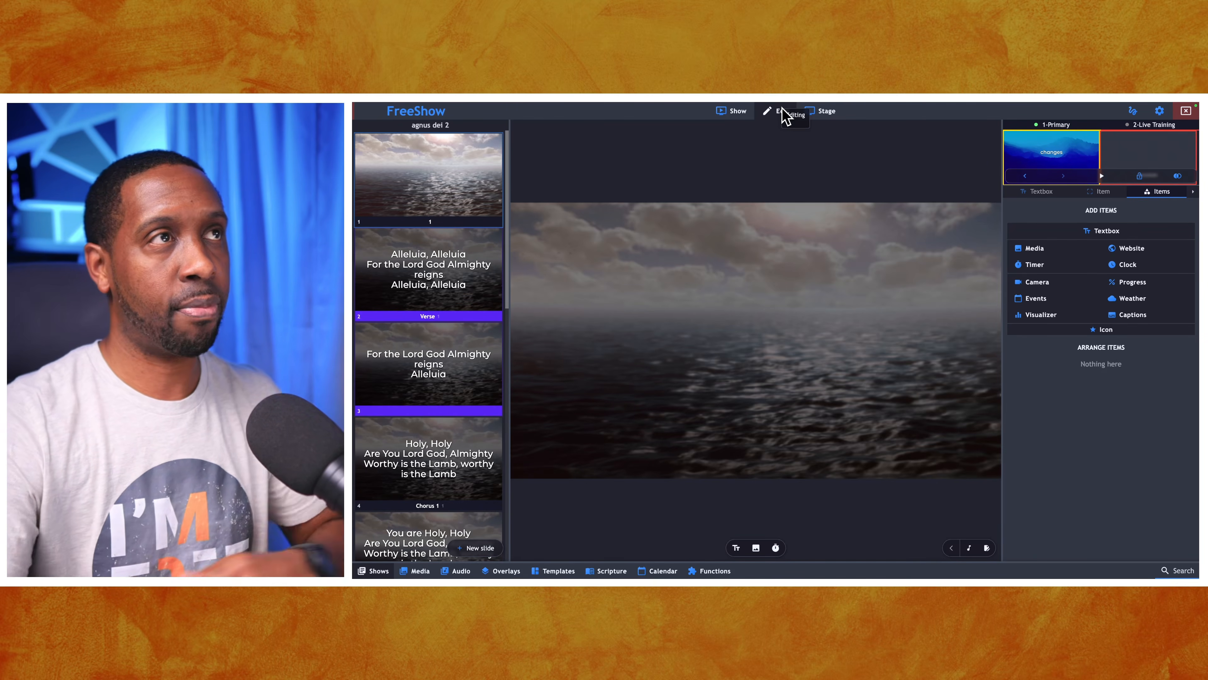
left_click(379, 573)
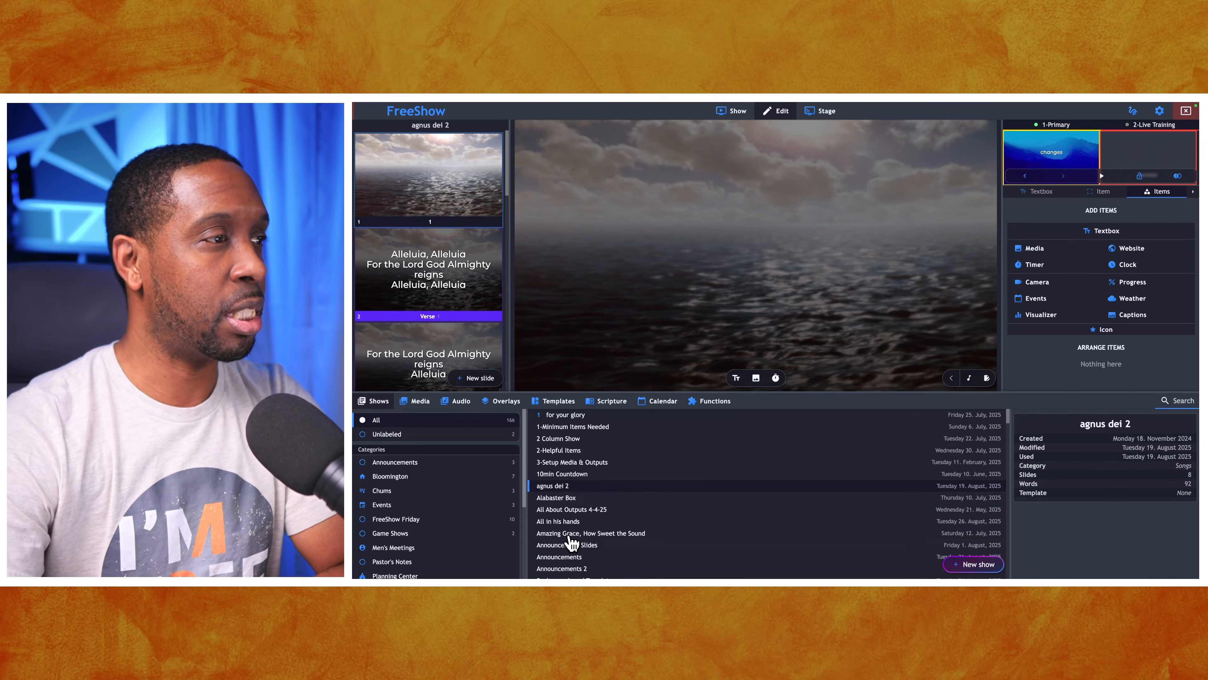
scroll(571, 507, "down", 2)
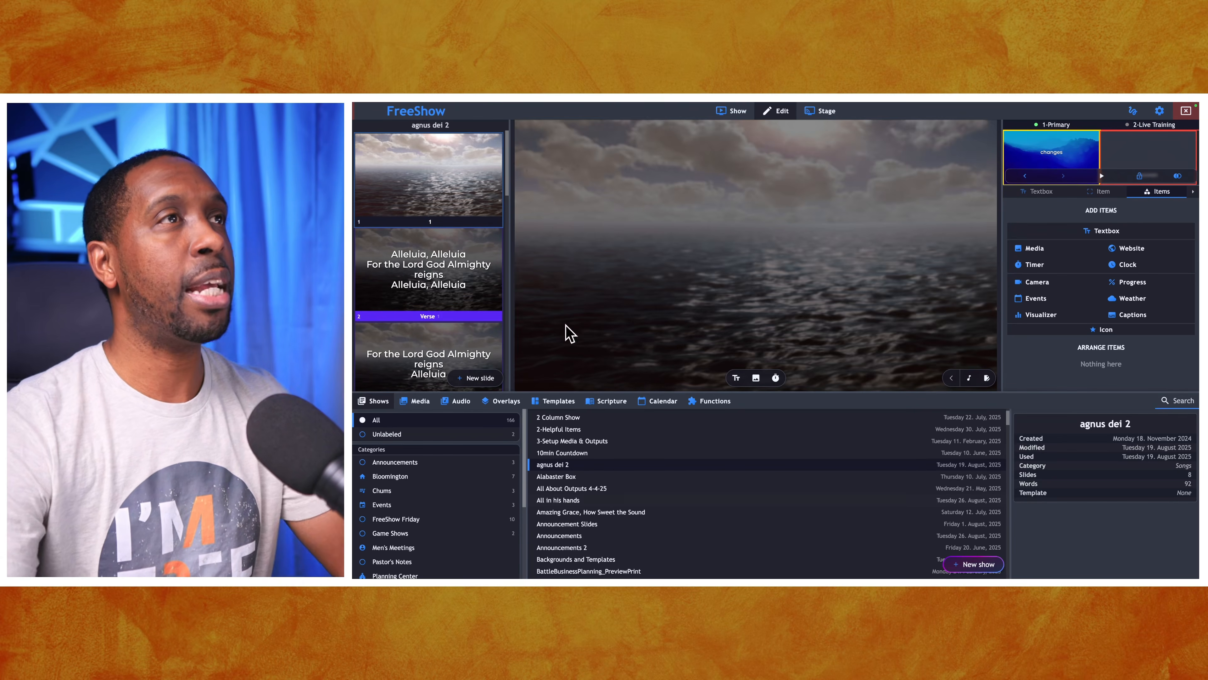
left_click(728, 114)
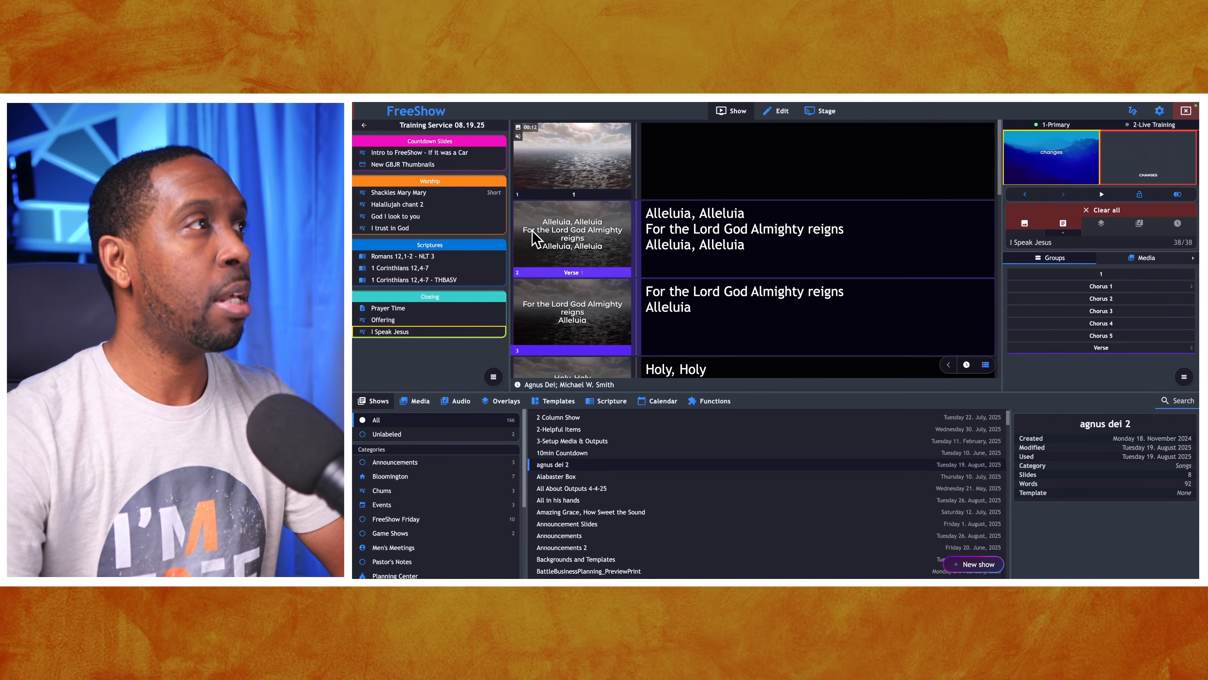
left_click(464, 332)
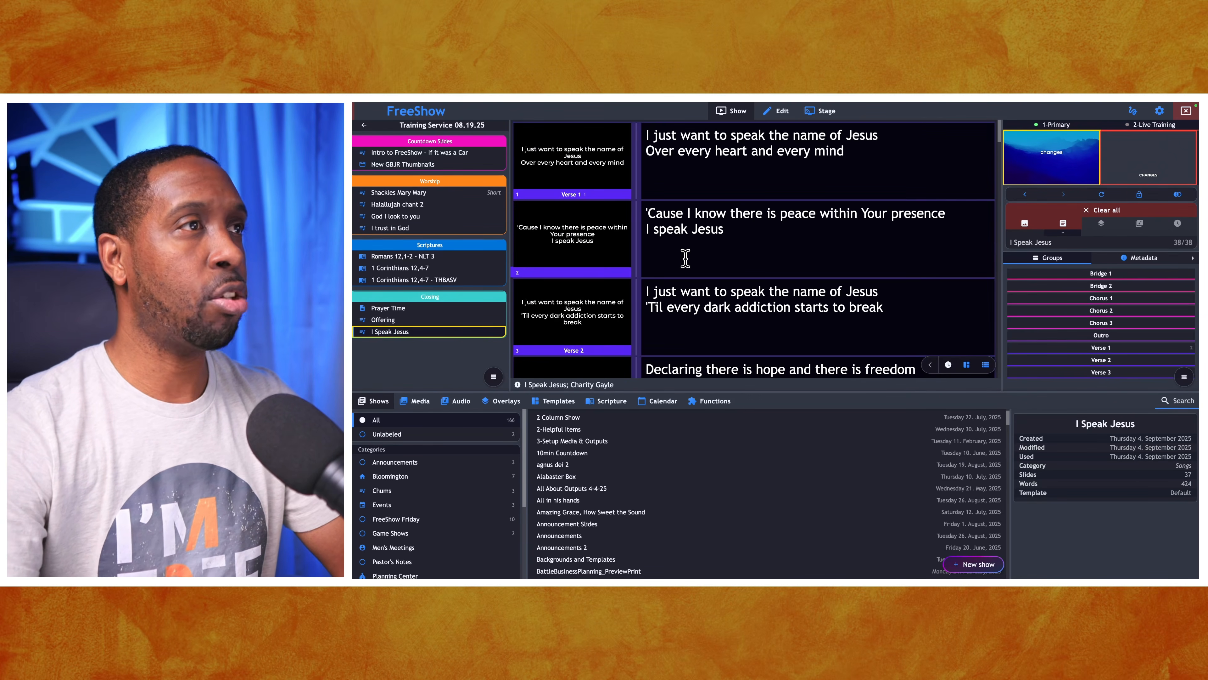
scroll(697, 307, "down", 15)
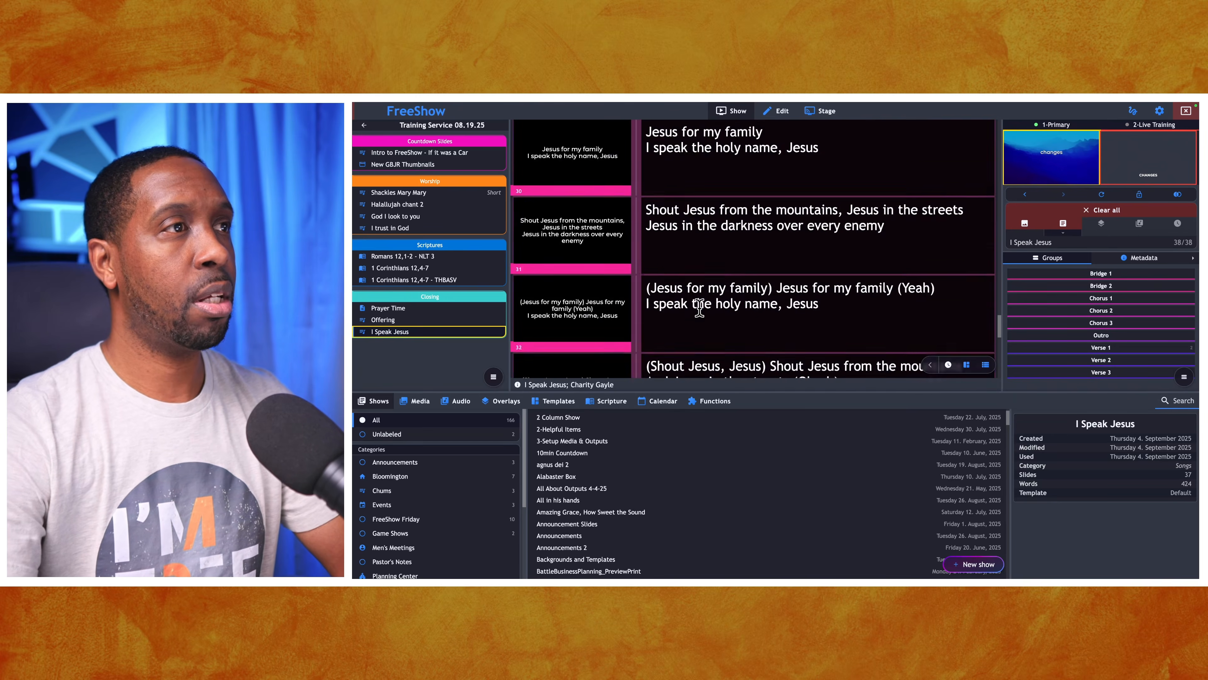
scroll(699, 307, "down", 3)
left_click(693, 297)
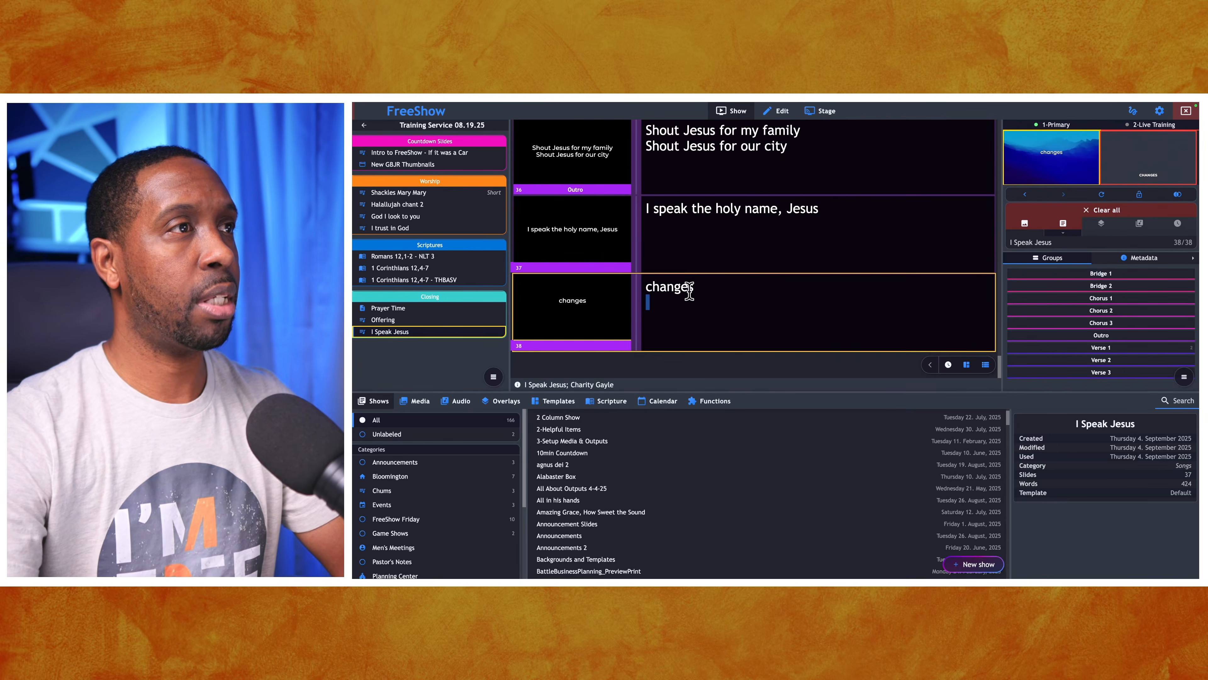
double_click(690, 288)
right_click(676, 313)
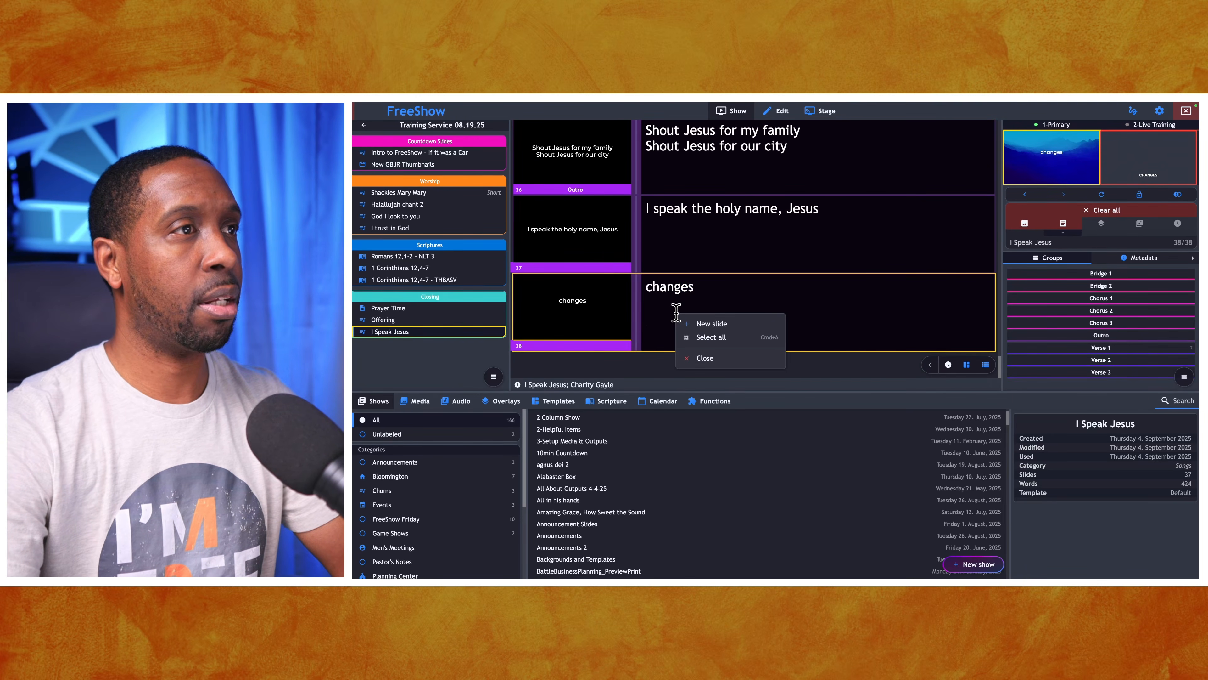
left_click(685, 360)
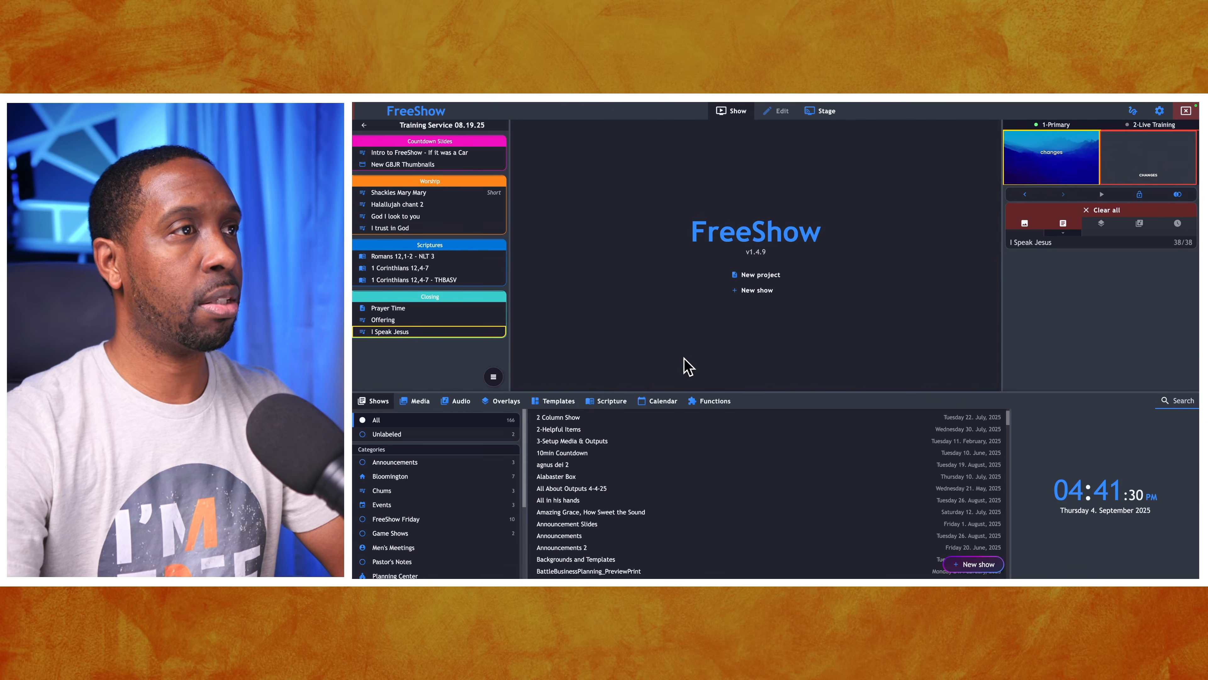
left_click(471, 332)
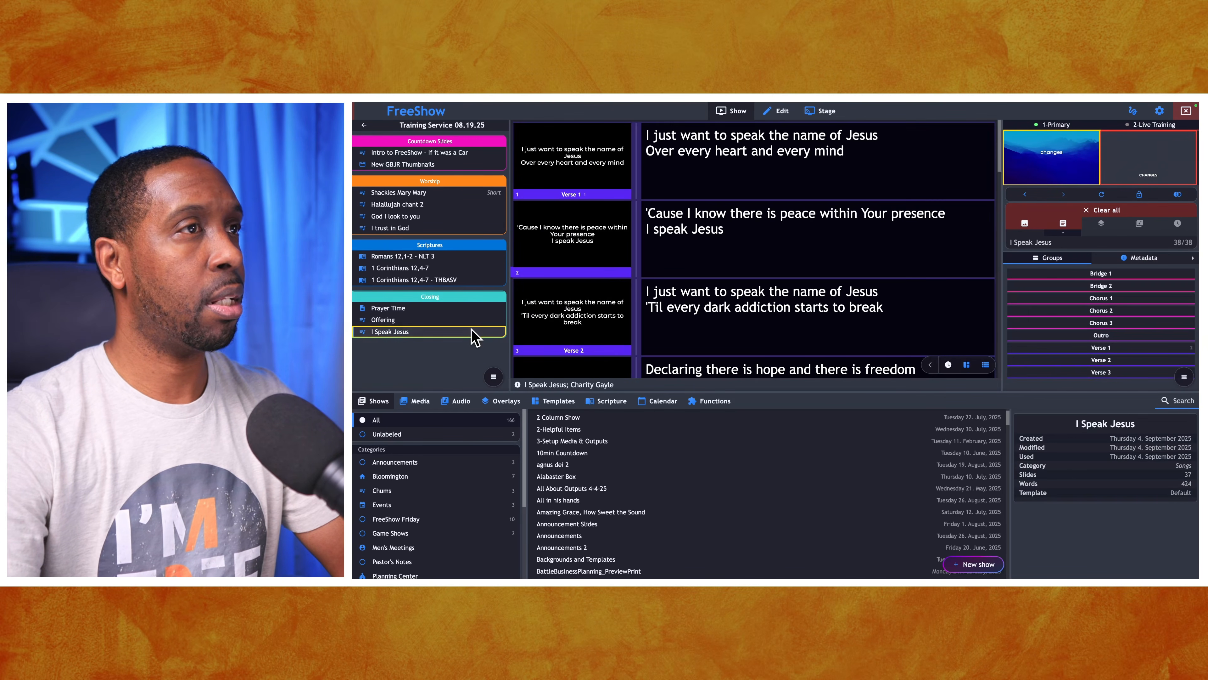
Step: Delete the last slide, containing "changes", from the I Speak Jesus show
scroll(655, 300, "down", 15)
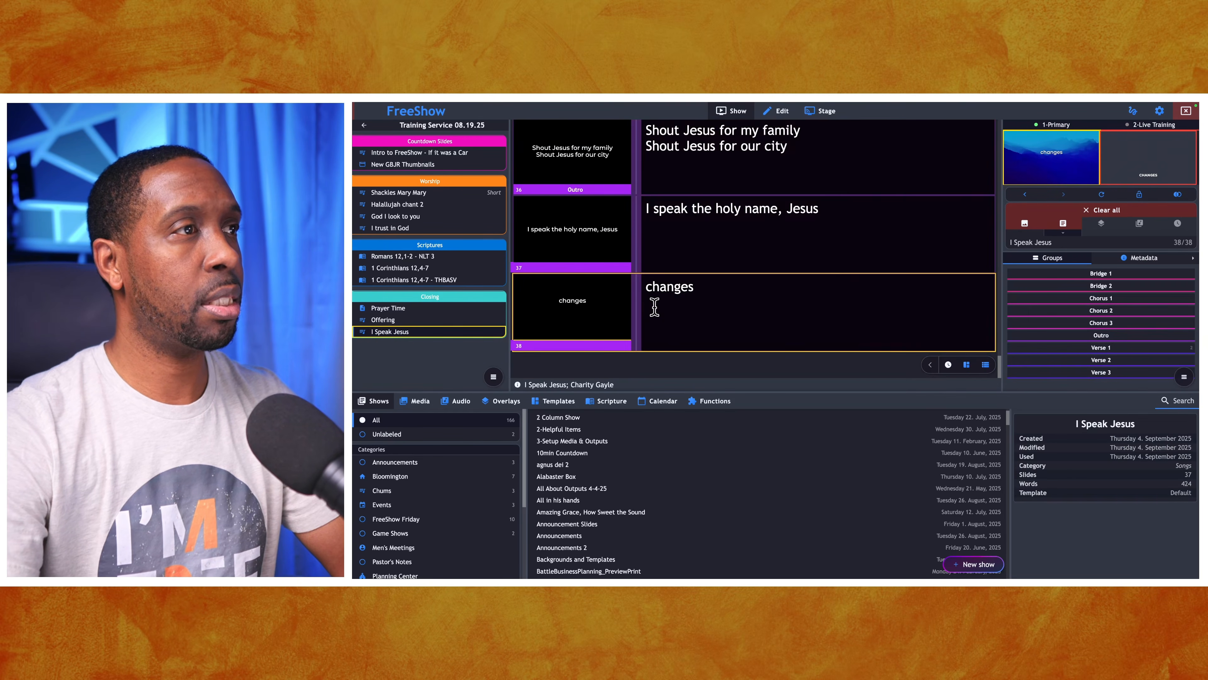
right_click(606, 319)
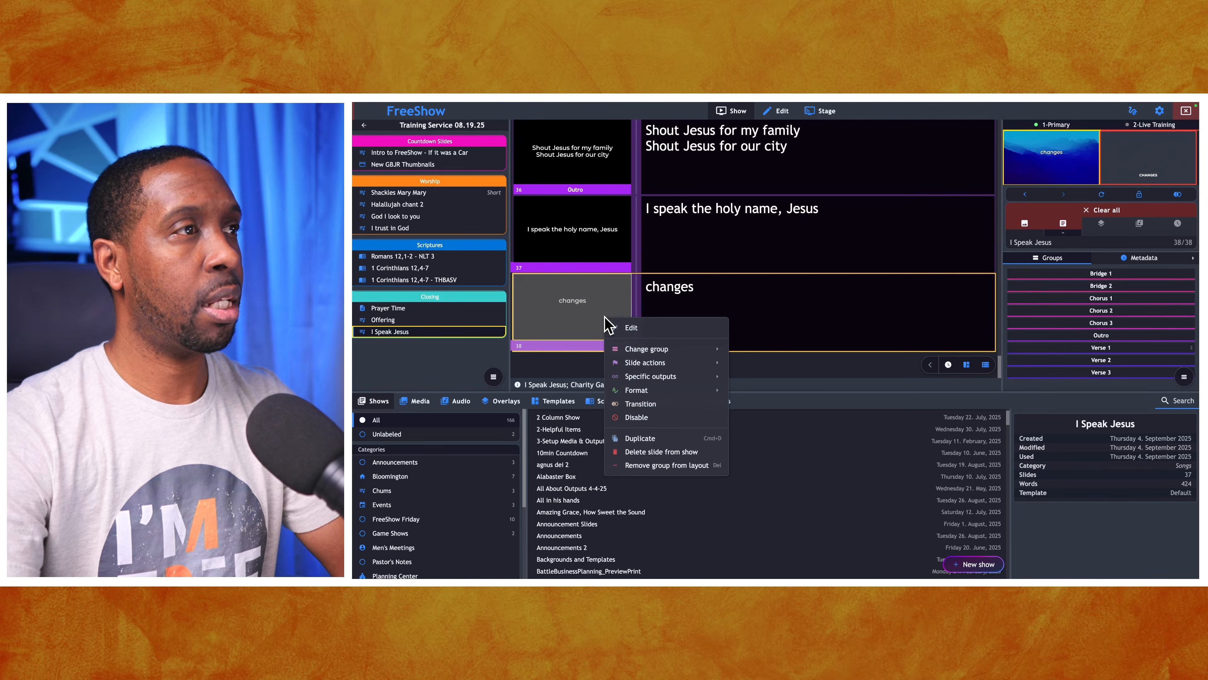
left_click(643, 451)
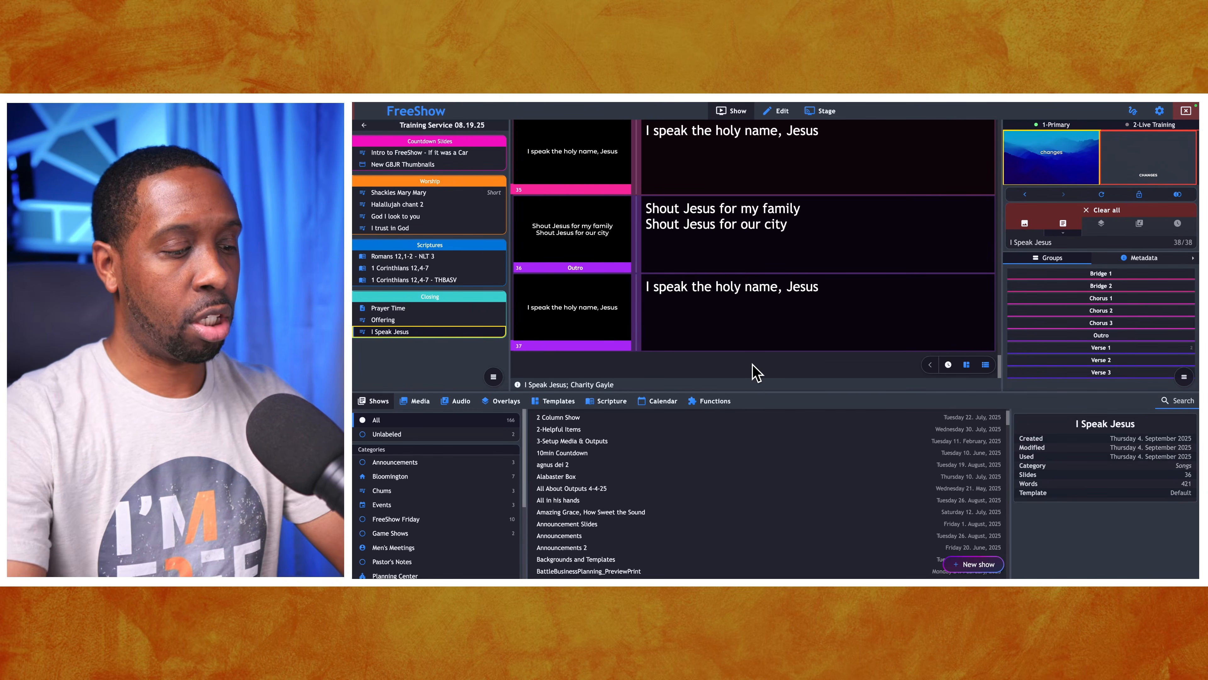
Step: Run a quick search for "speak" to open the Oceans show, and send its first and second slides to the outputs
key("ctrl+f")
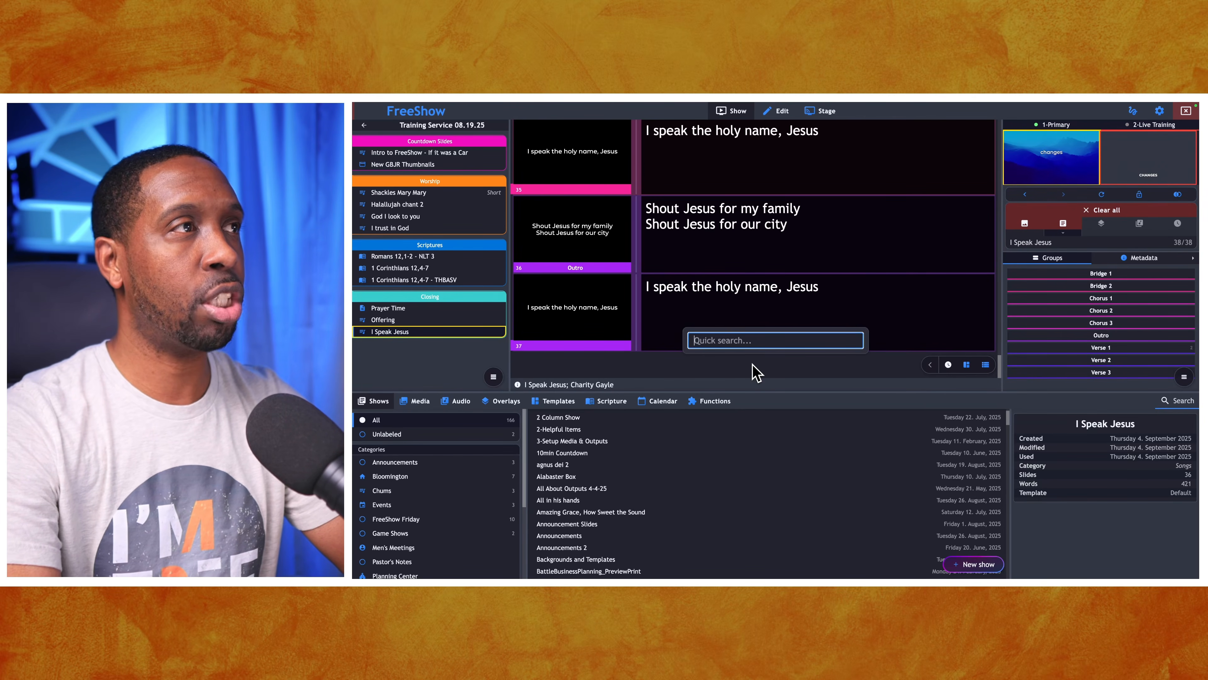
type("speak")
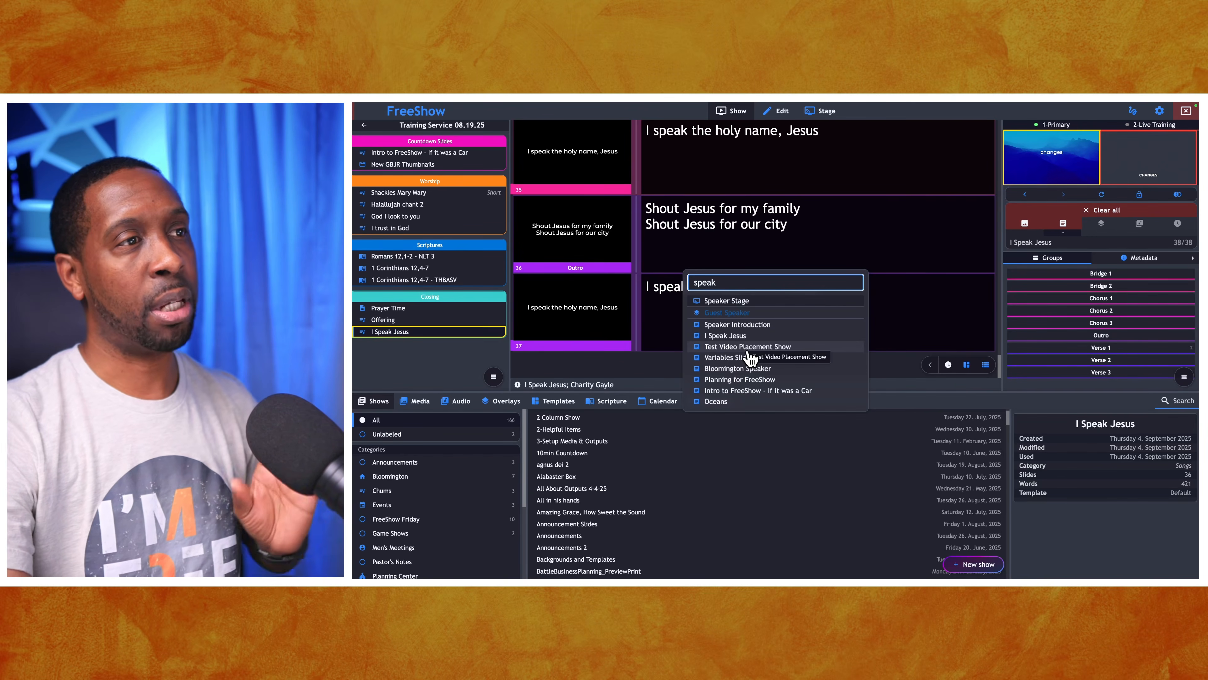
left_click(716, 404)
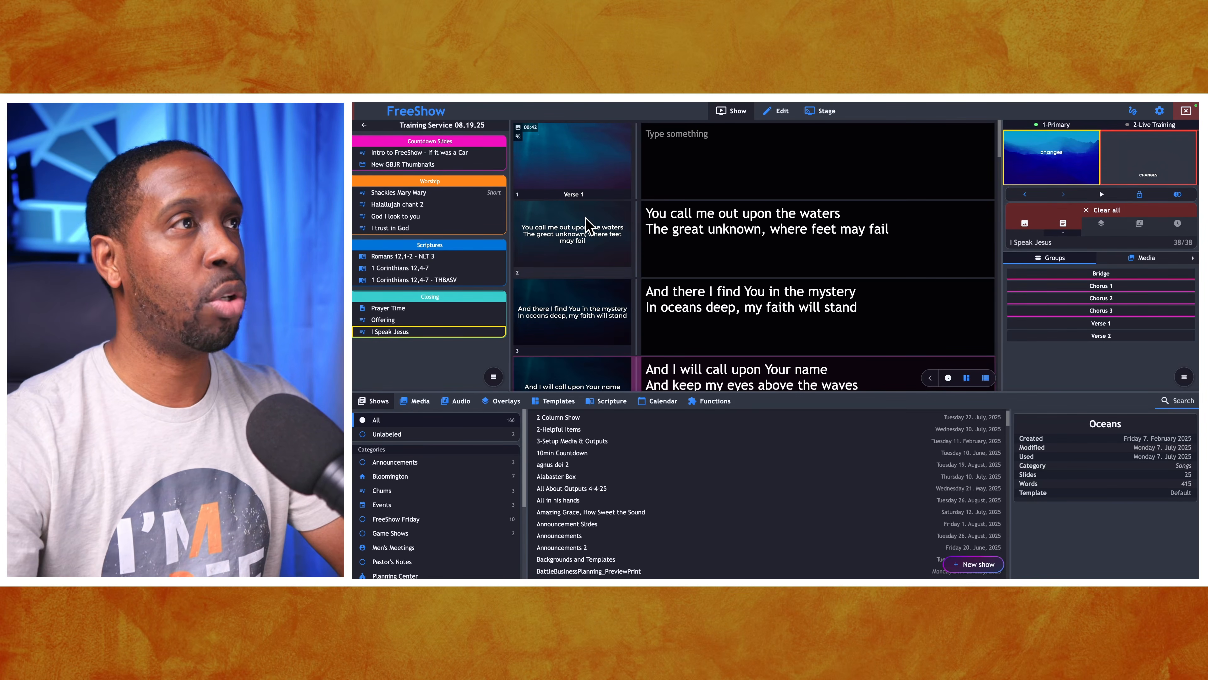
left_click(594, 175)
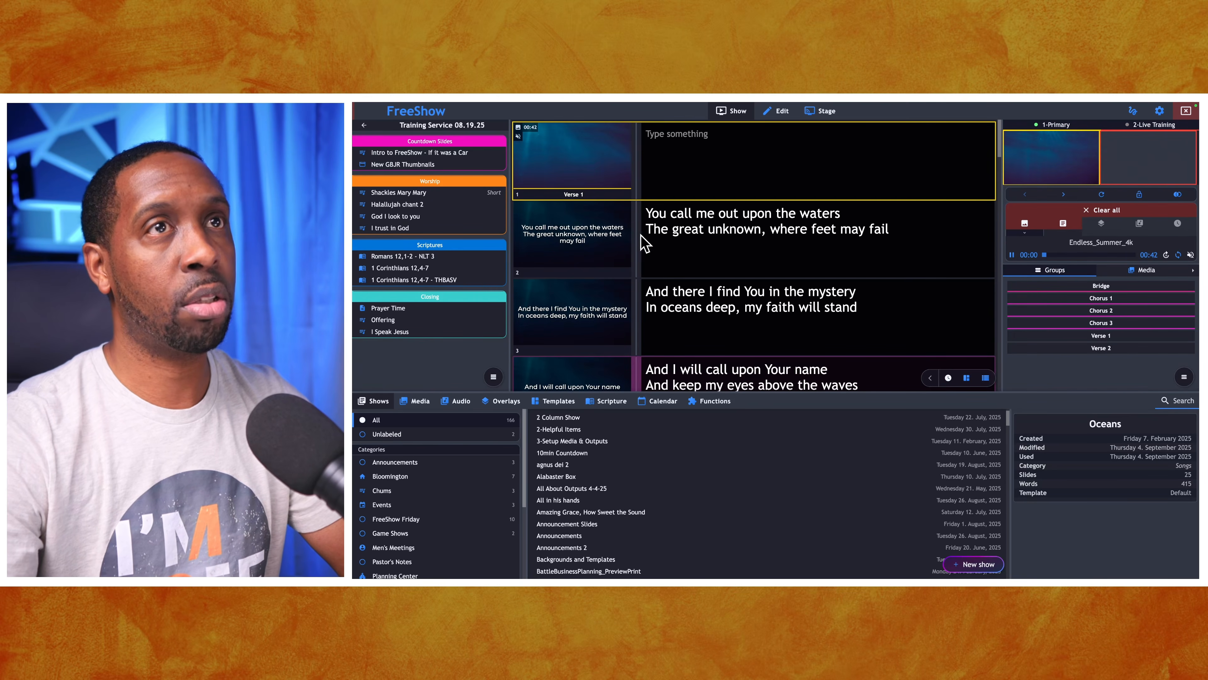
left_click(593, 246)
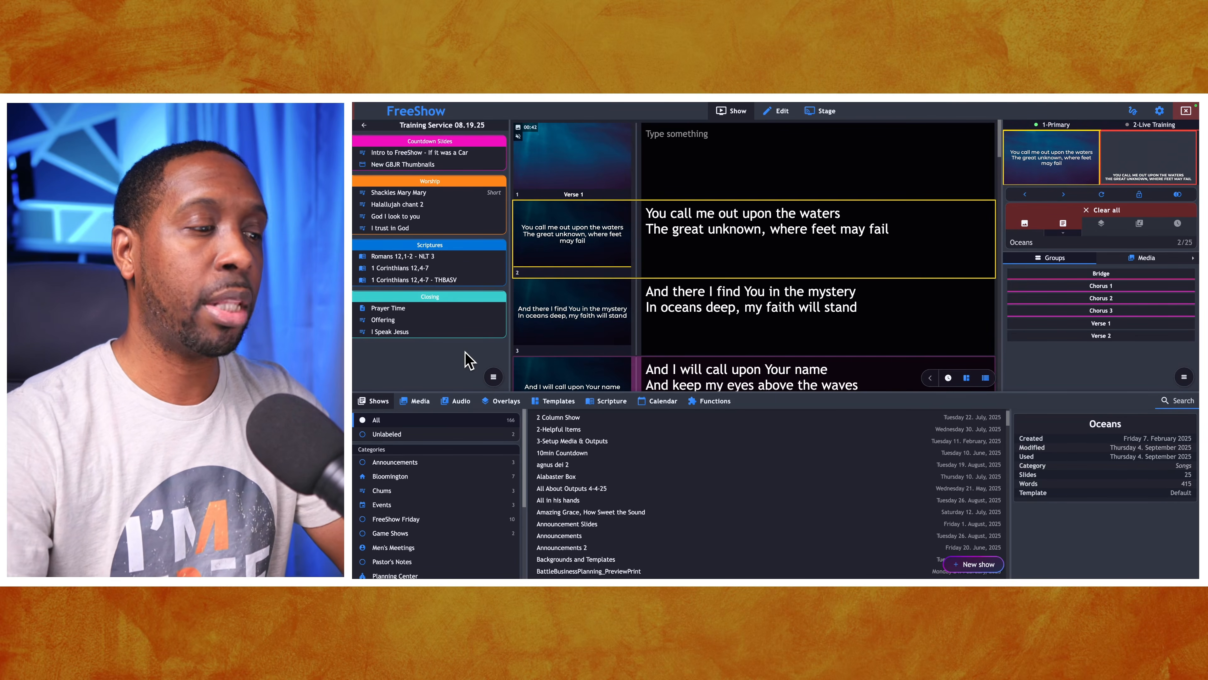
Step: Search the show library for "speak" and add the Oceans show to the end of the project's Closing section
left_click(833, 401)
left_click(771, 568)
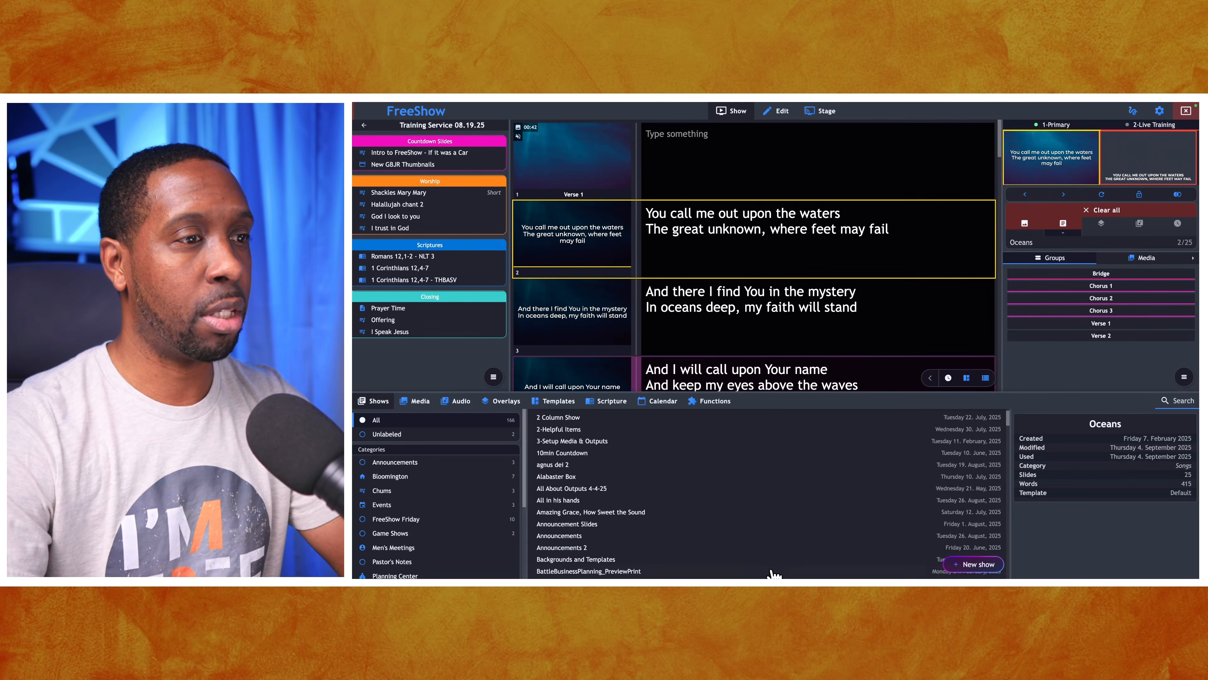
left_click(1179, 402)
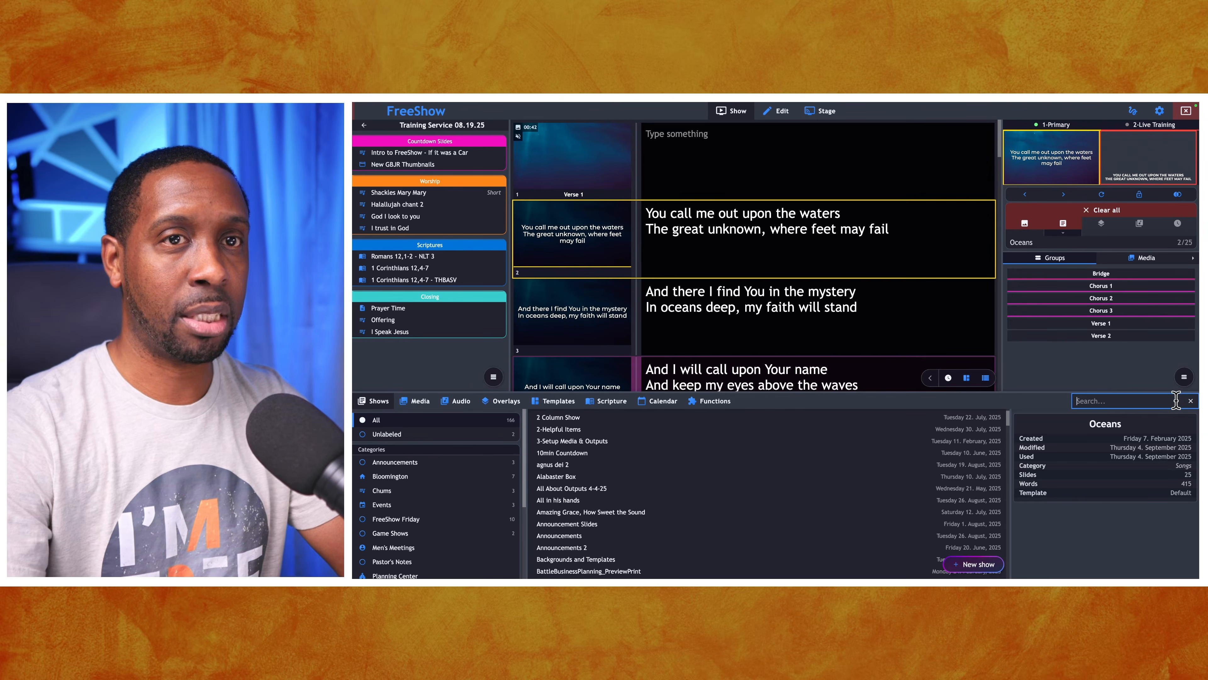
type("speak")
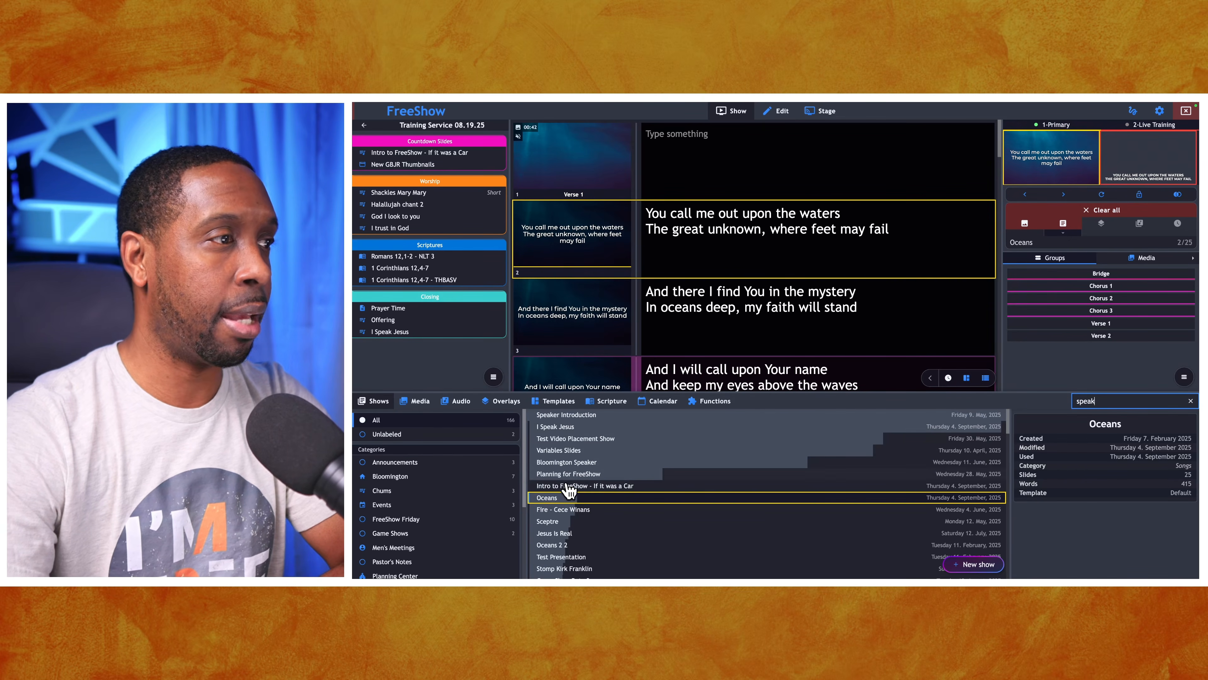
left_click_drag(560, 494, 418, 373)
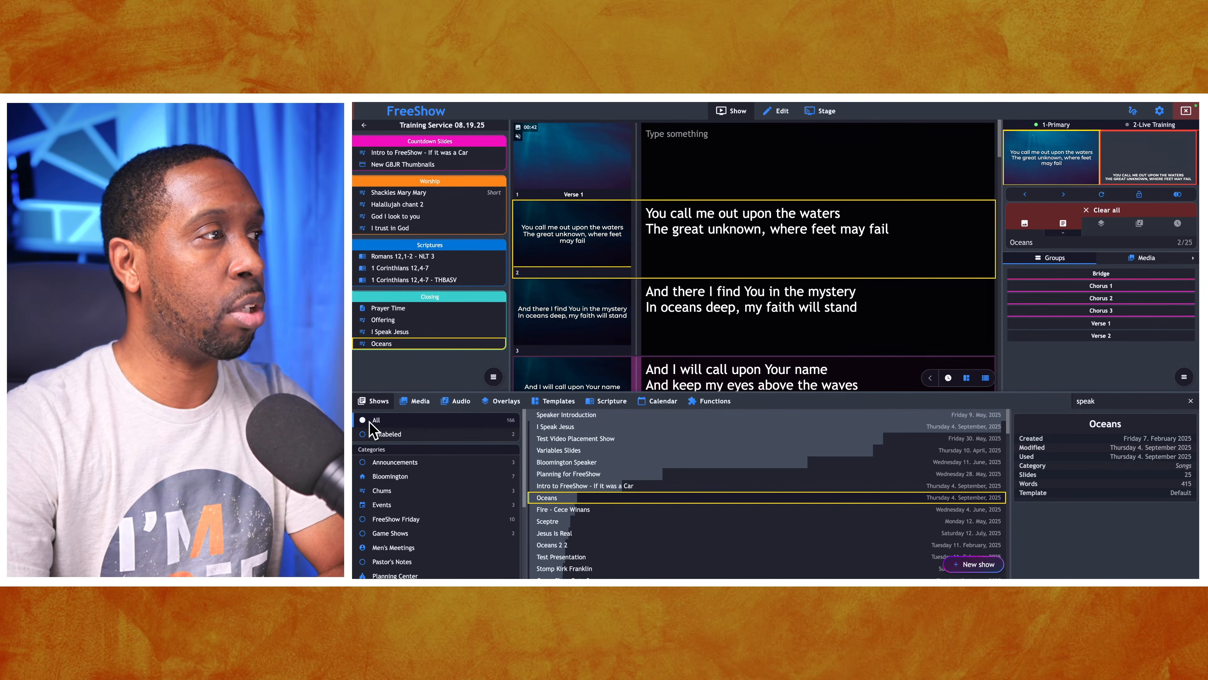
Step: Clear the library search, switch to the Presentations category, and search it for "speak"
left_click(1191, 401)
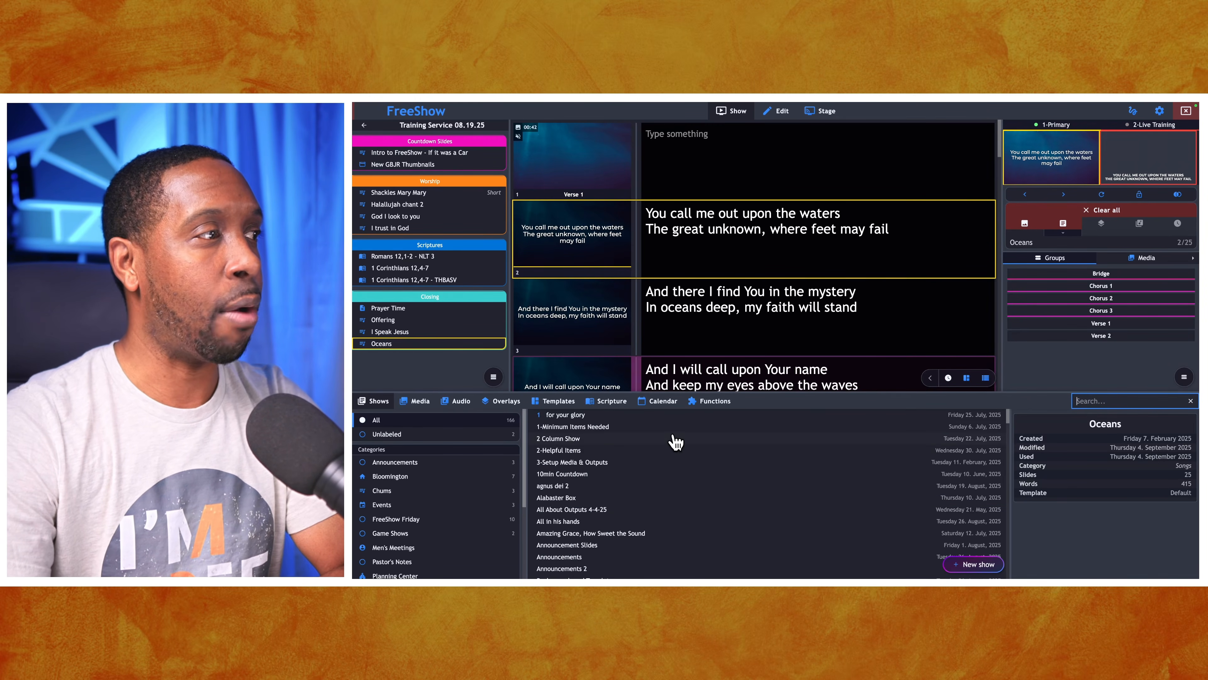
scroll(437, 526, "down", 5)
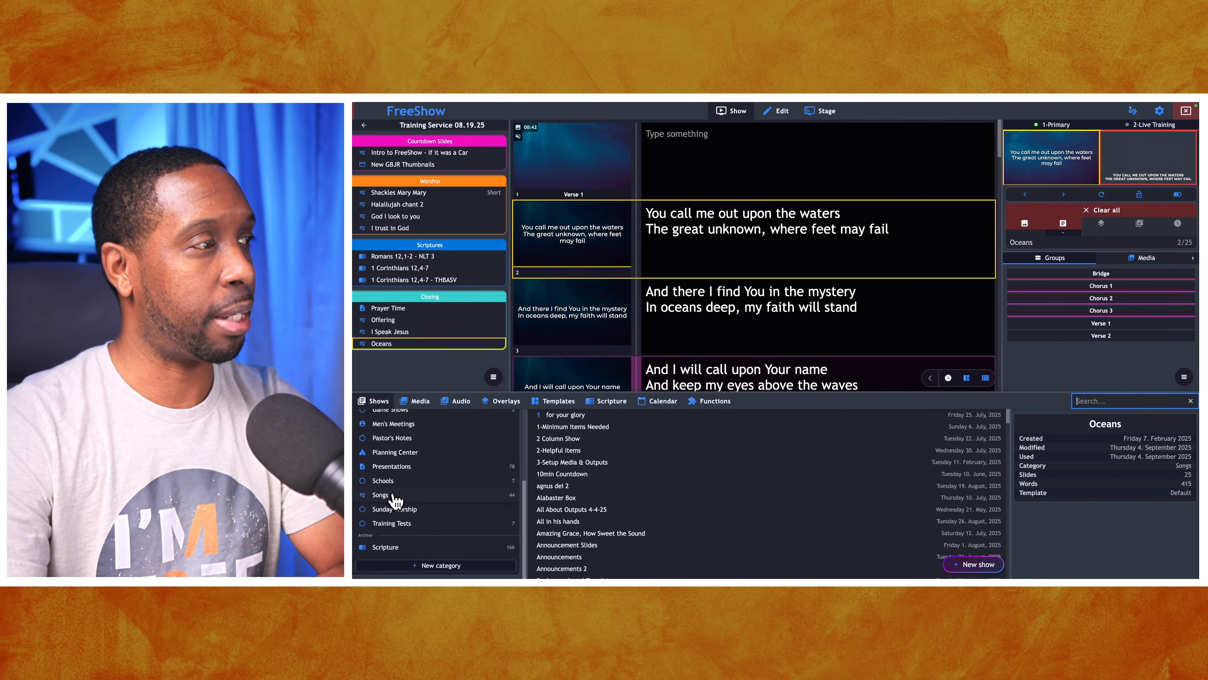
left_click(397, 467)
left_click(1174, 401)
type("speak")
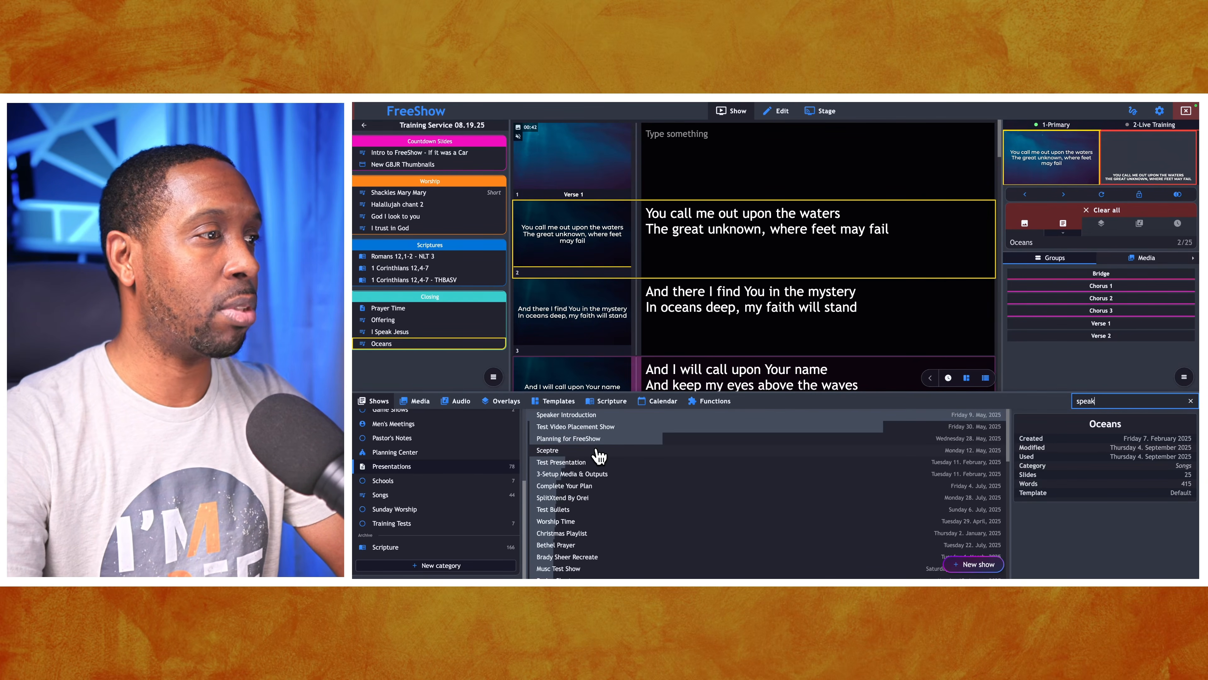
scroll(599, 461, "down", 3)
scroll(599, 476, "up", 3)
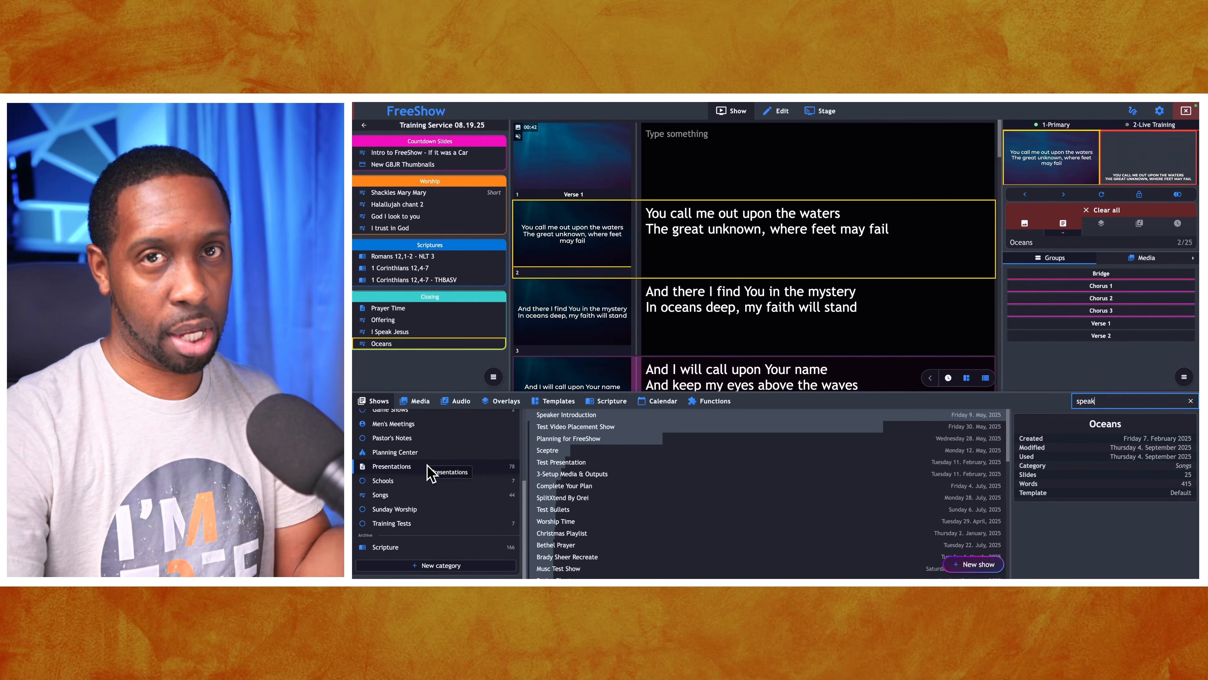
Step: View the "speak" search results in the Songs category and in the FreeShow Friday category
left_click(383, 495)
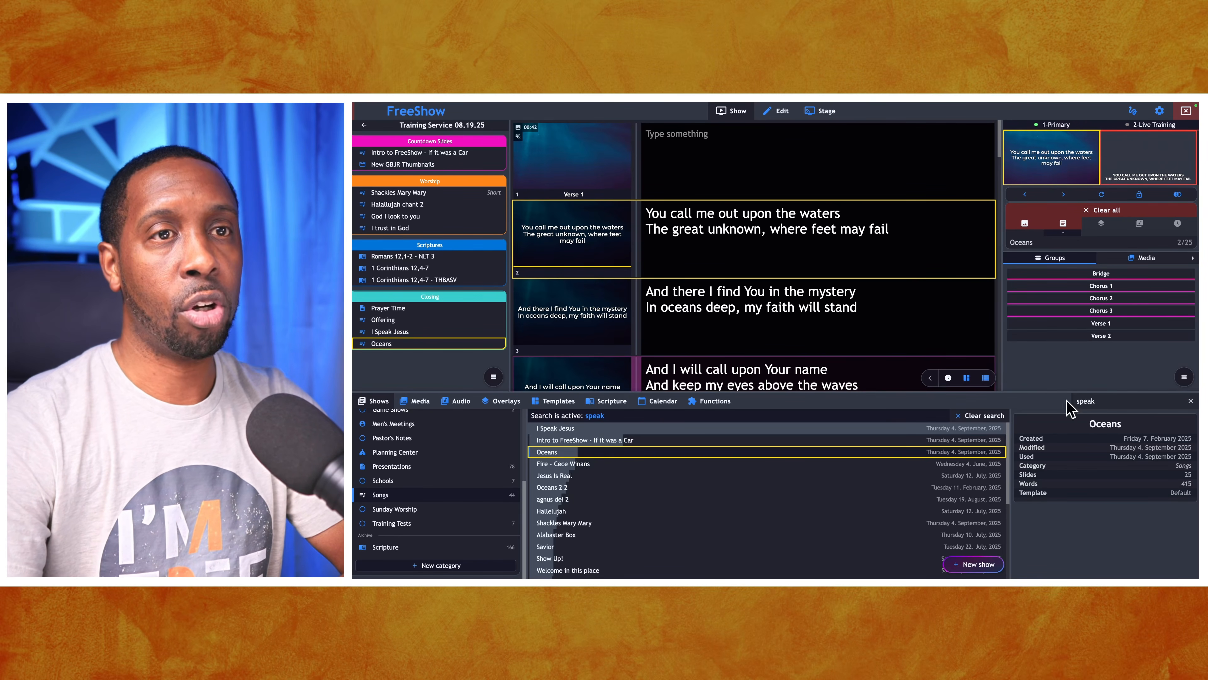
scroll(448, 461, "up", 3)
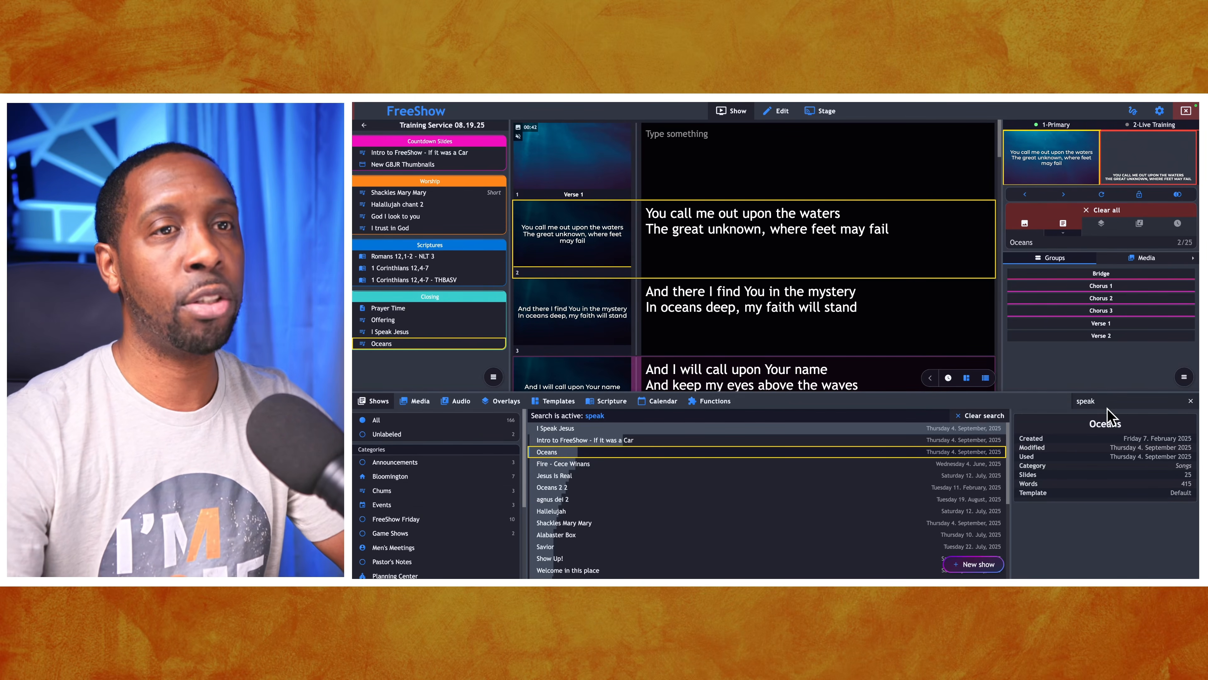
left_click(425, 518)
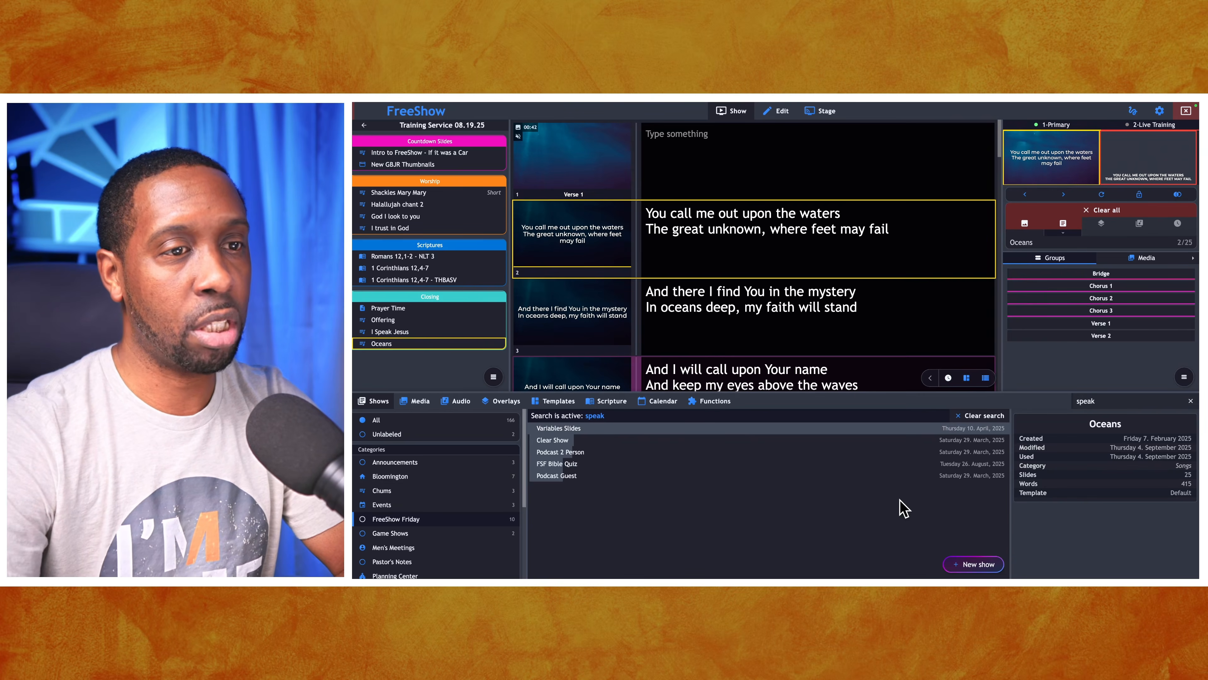
Step: Start a new show, look through the available category choices, and close the dialog without creating it
left_click(973, 565)
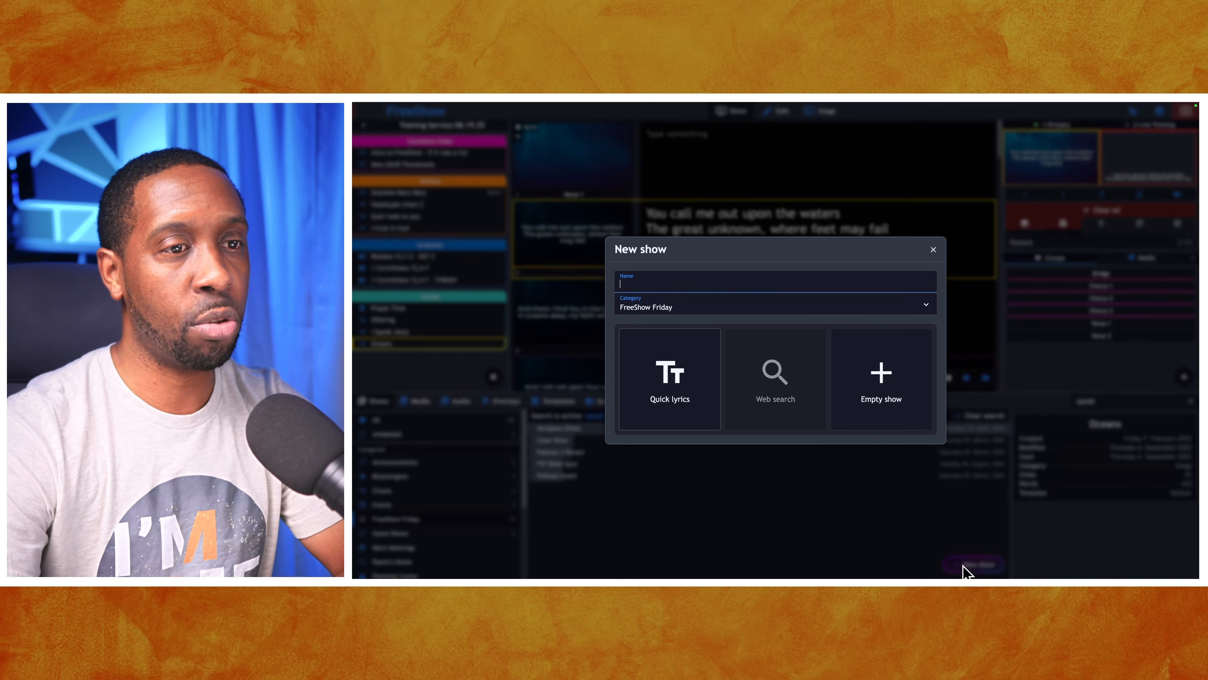
left_click(706, 317)
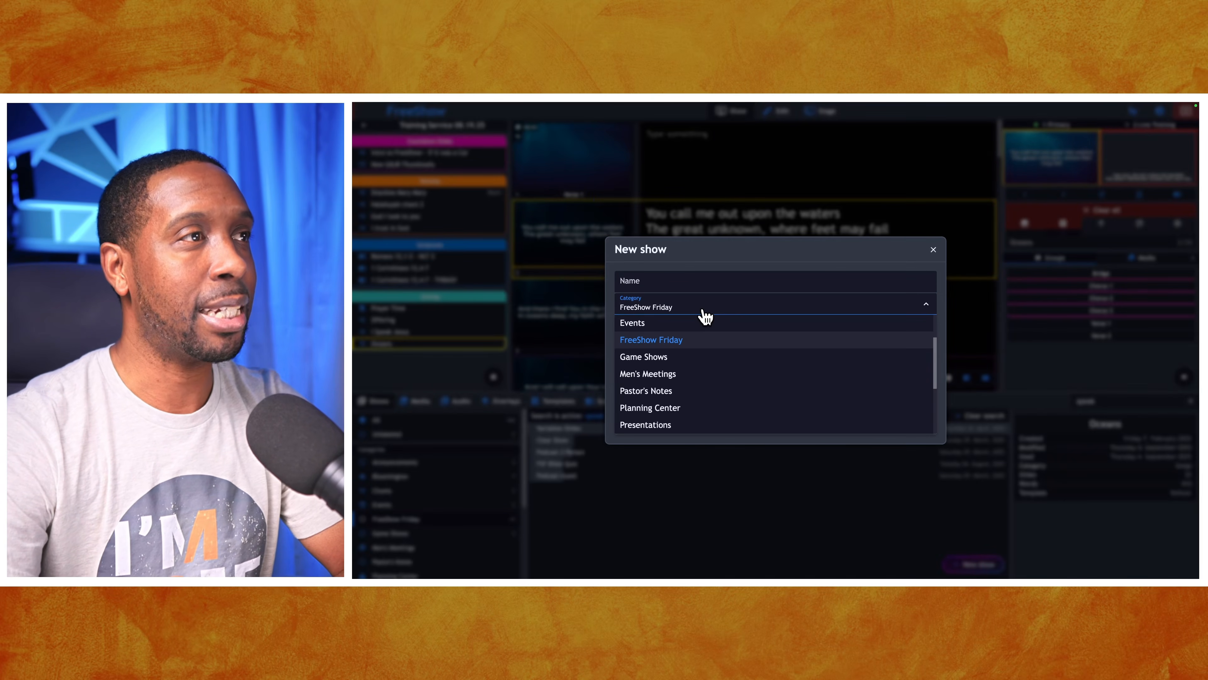
scroll(706, 354, "down", 3)
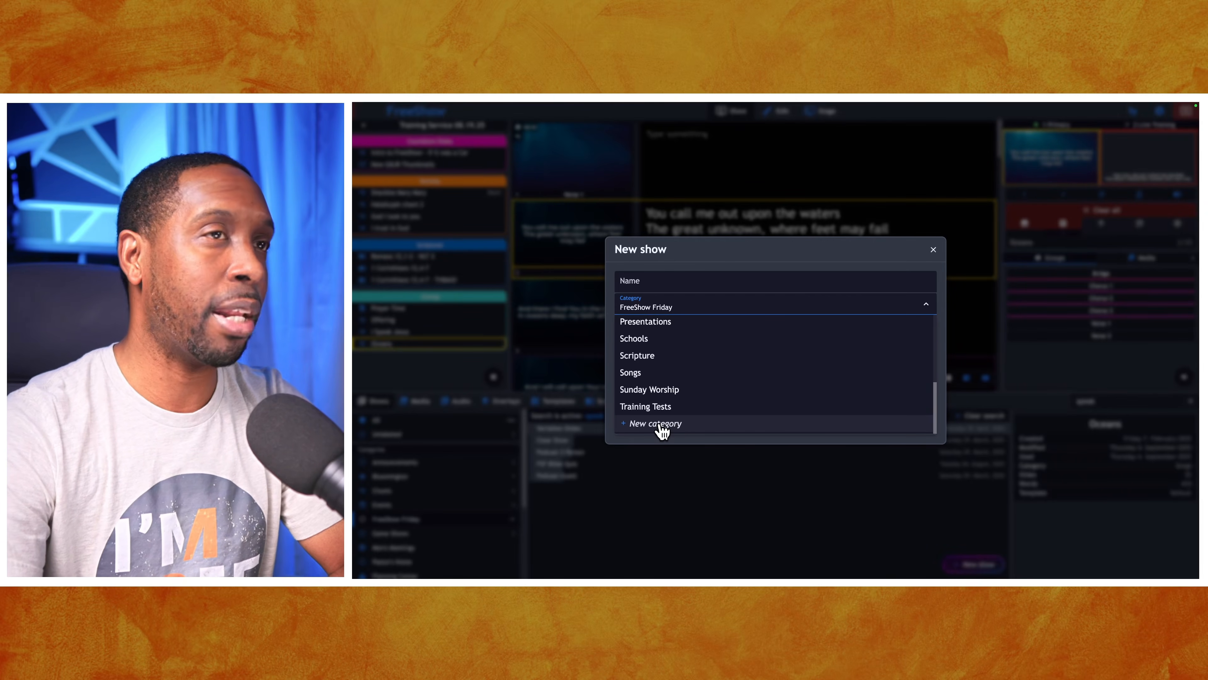
left_click(934, 251)
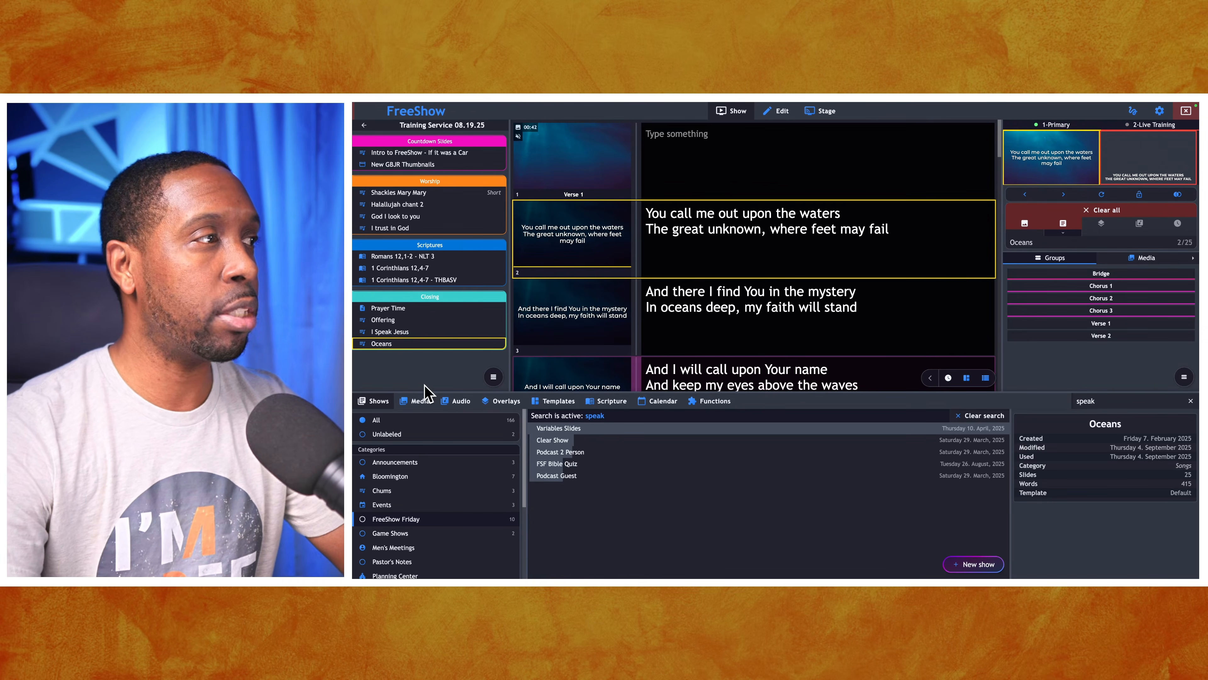
Step: Add the Variables Slides show from the FreeShow Friday category to the project below Oceans
scroll(397, 500, "down", 3)
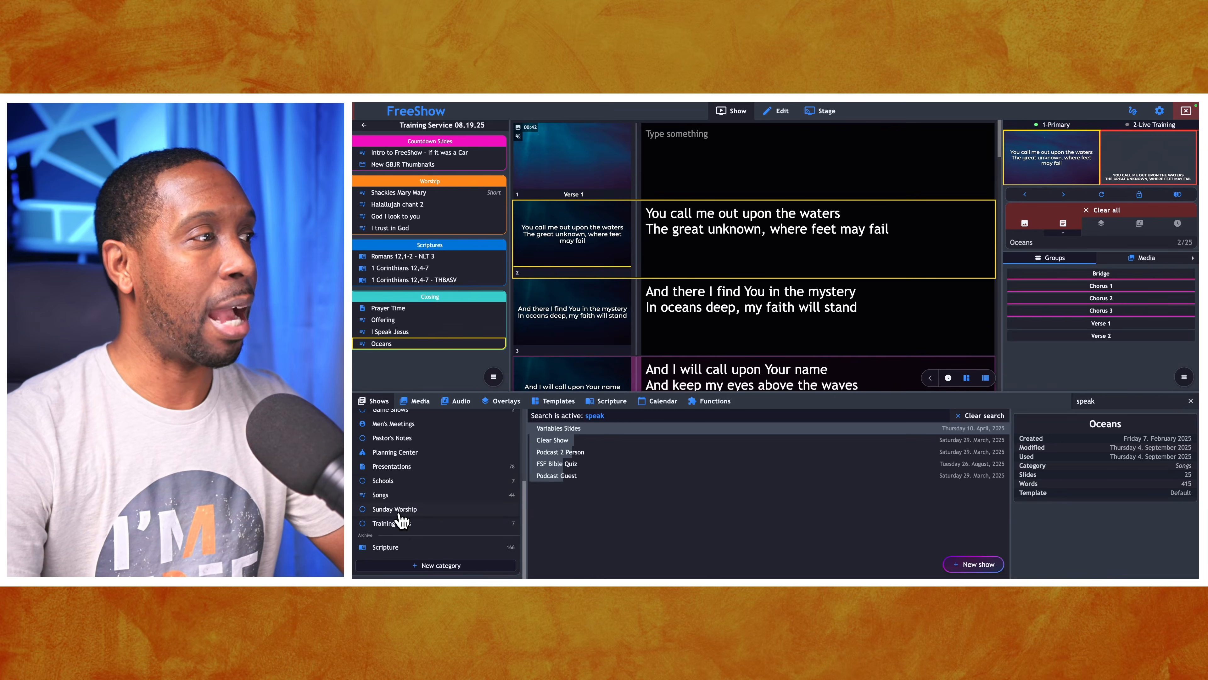
scroll(402, 520, "up", 1)
scroll(402, 520, "up", 1)
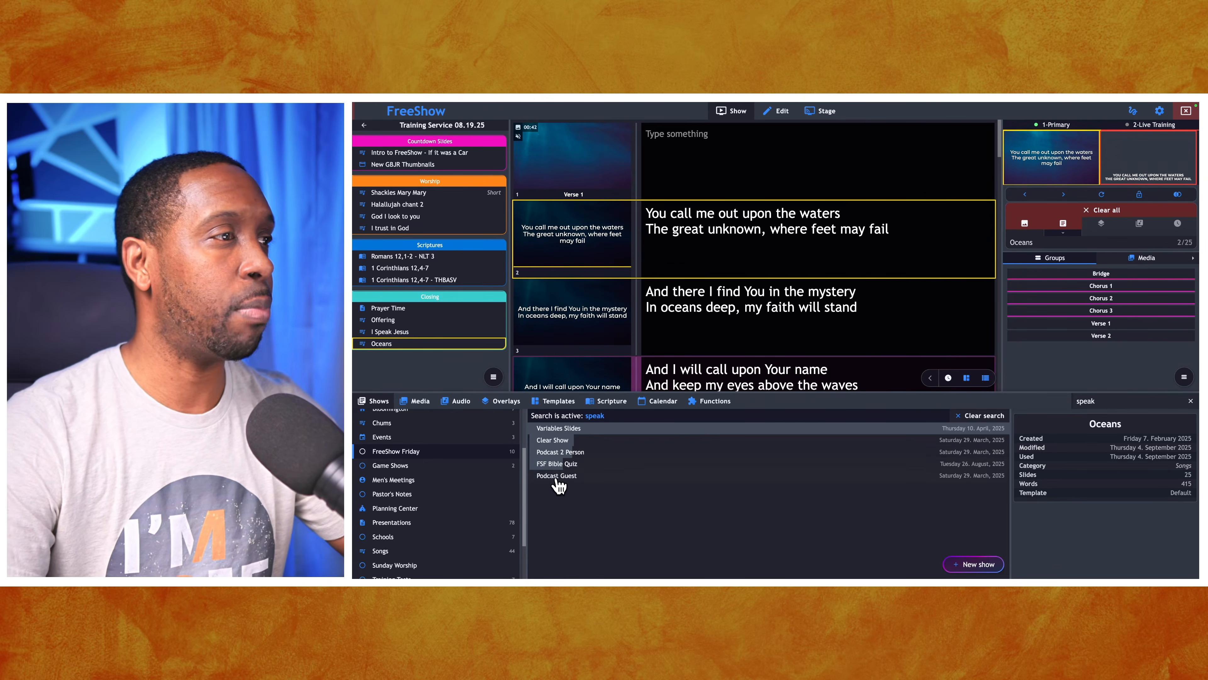
left_click_drag(562, 431, 406, 378)
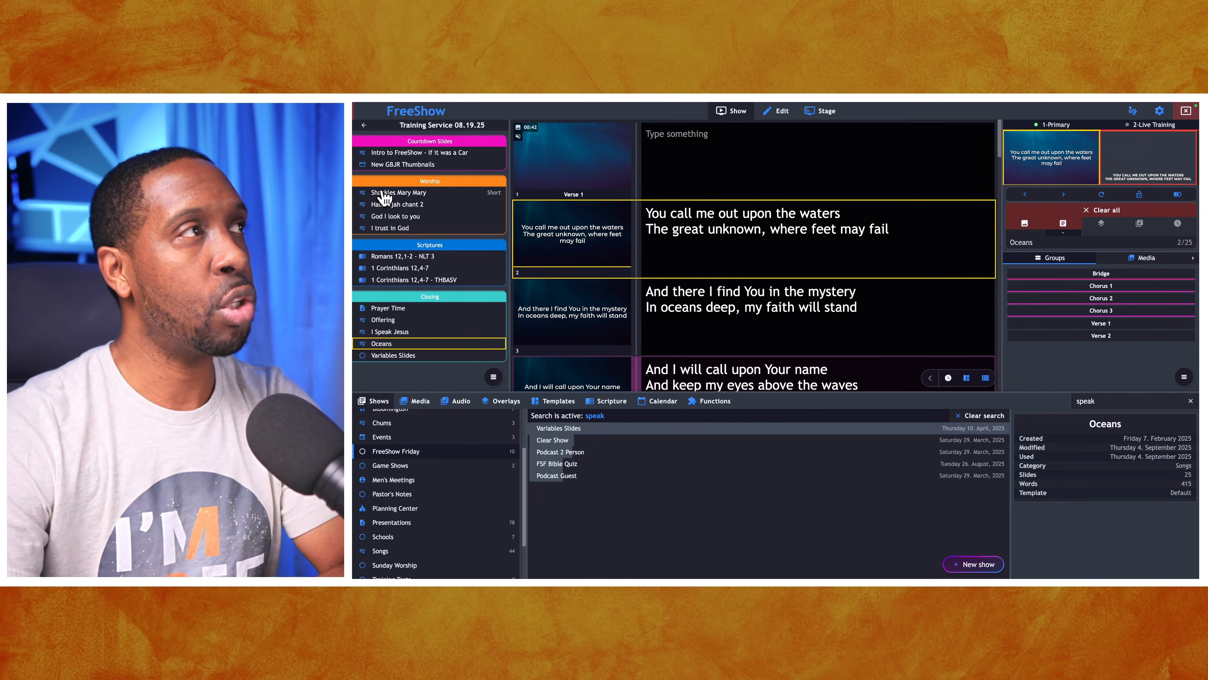
Step: Leave the training project, view the GIAT Test and 08.22.25 projects, and return to the project list
left_click(365, 125)
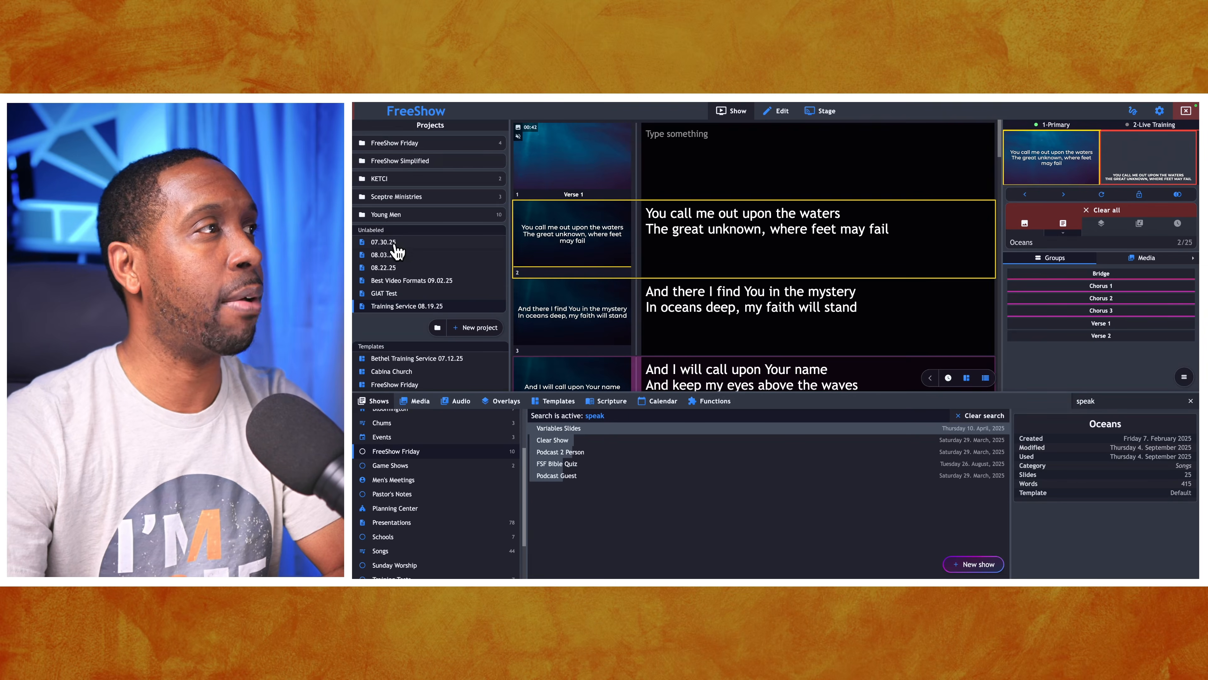
left_click(392, 295)
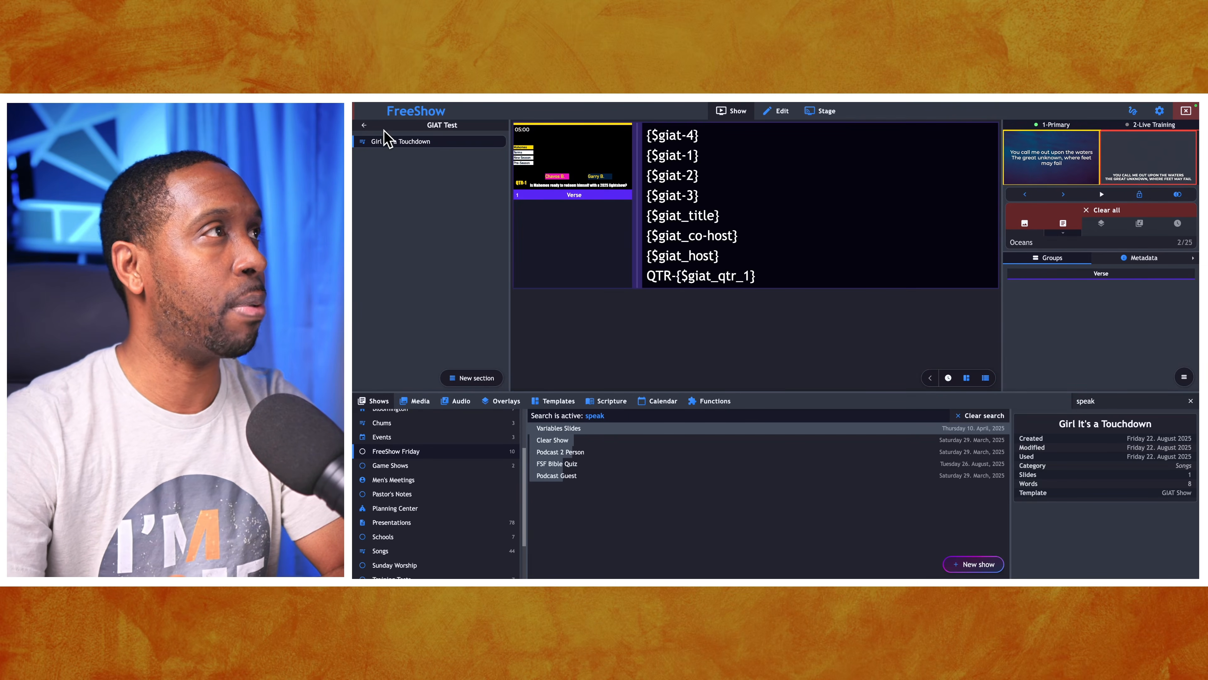
left_click(366, 126)
left_click(390, 268)
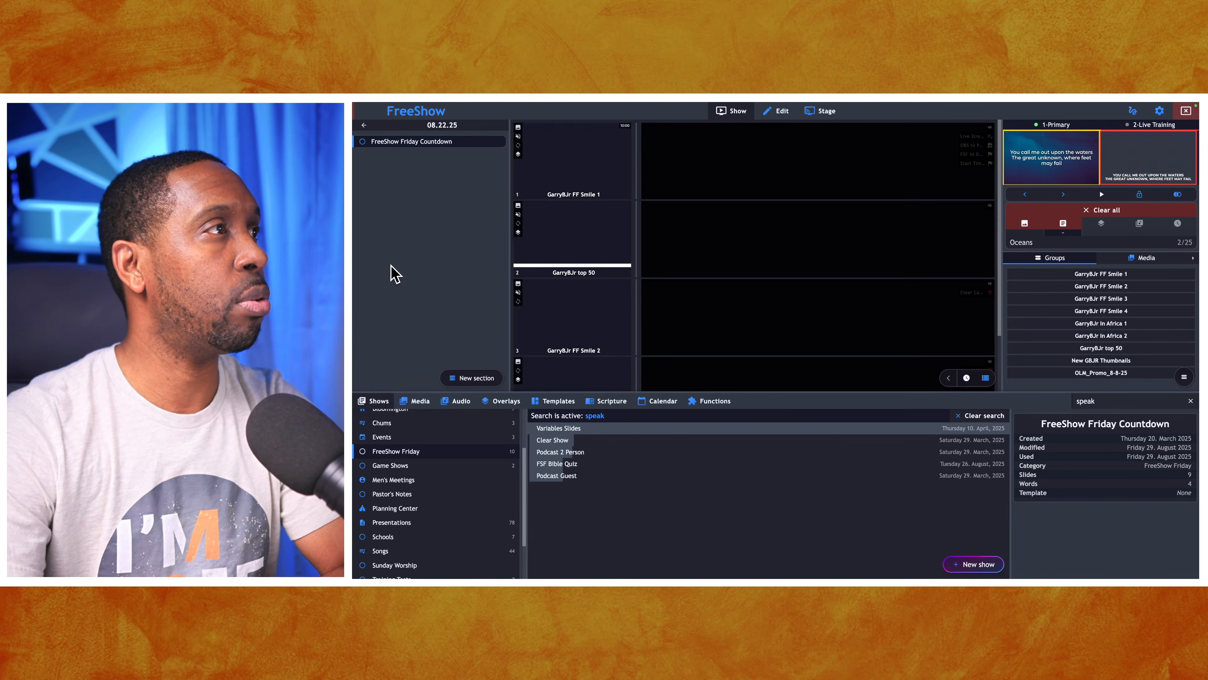
left_click(364, 125)
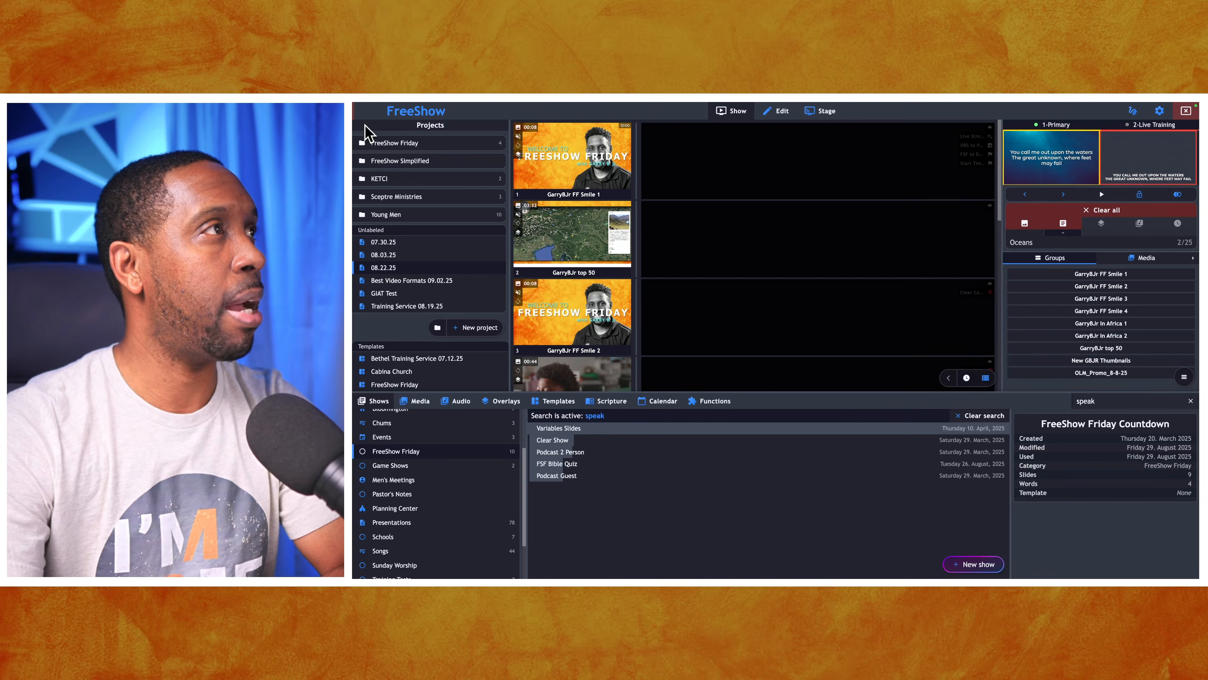
Step: Open the Training Service 08.19.25 project and move I Speak Jesus and Oceans into the Worship section above I trust in God
left_click(390, 306)
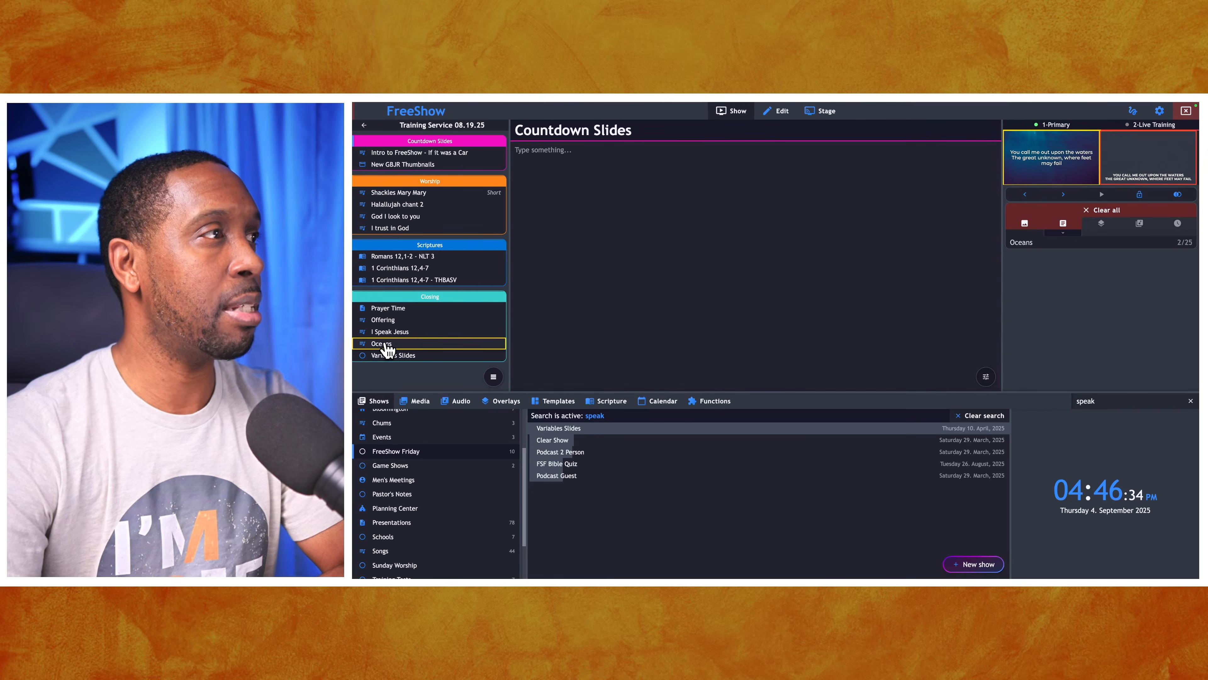
left_click(406, 332)
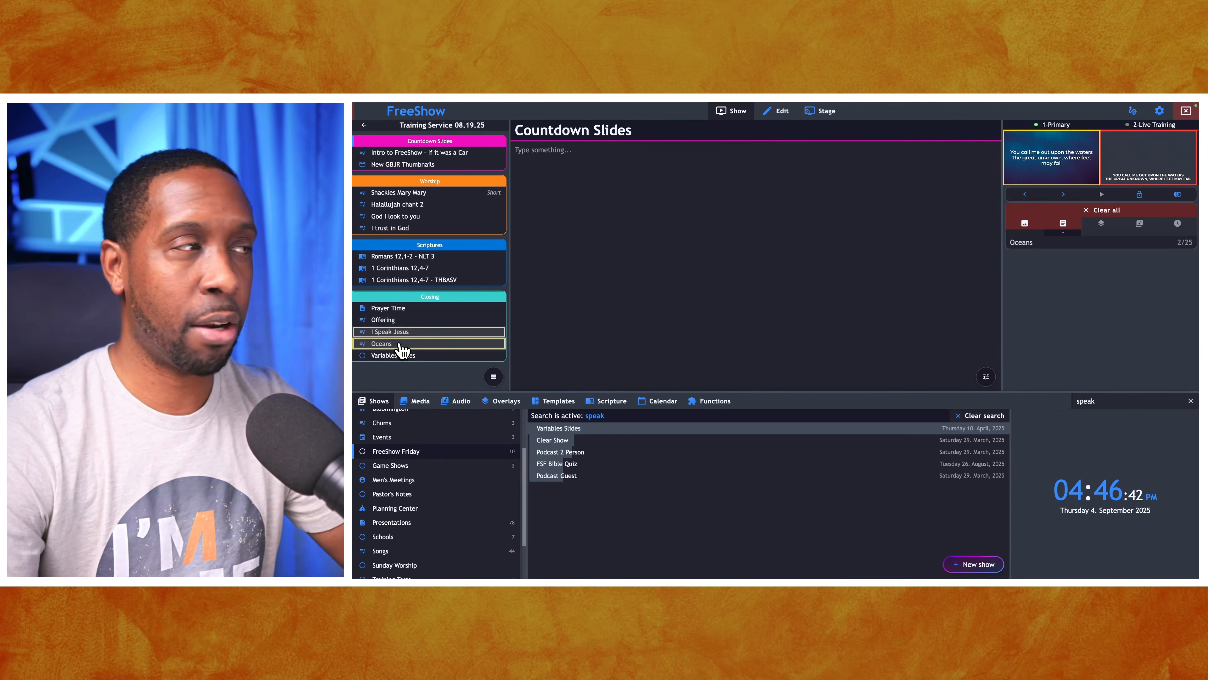
left_click_drag(397, 333, 396, 232)
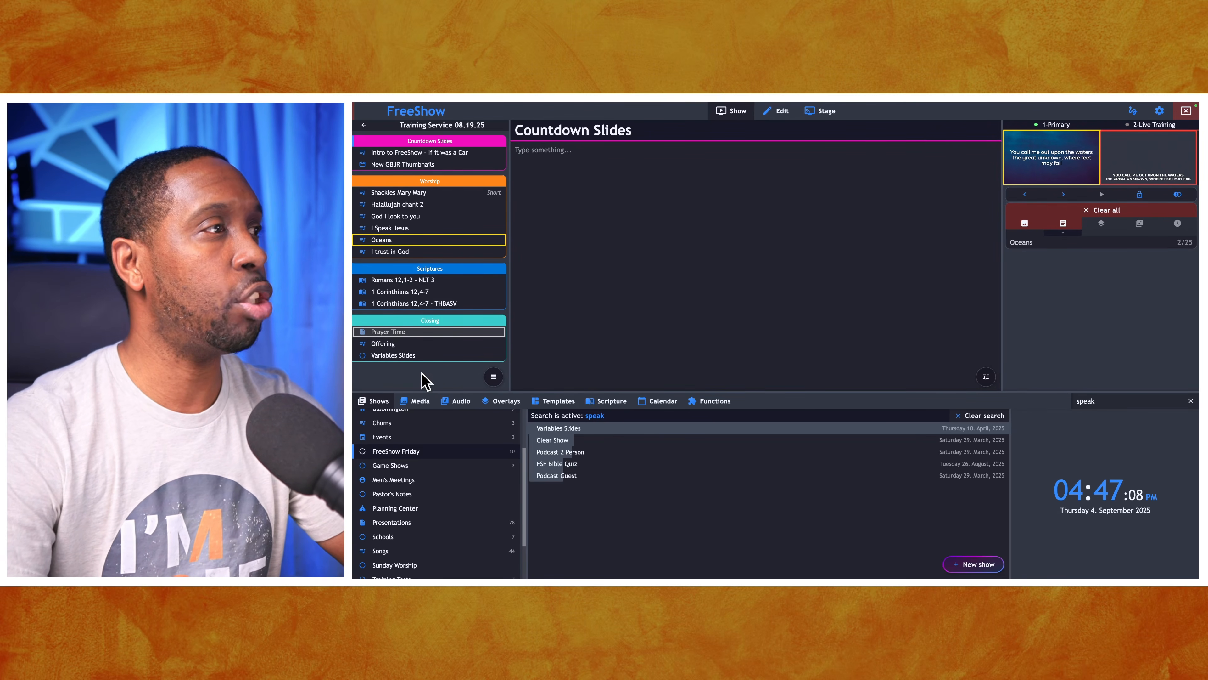
Step: Add a new section named "New Songs" at the end of the project
right_click(428, 380)
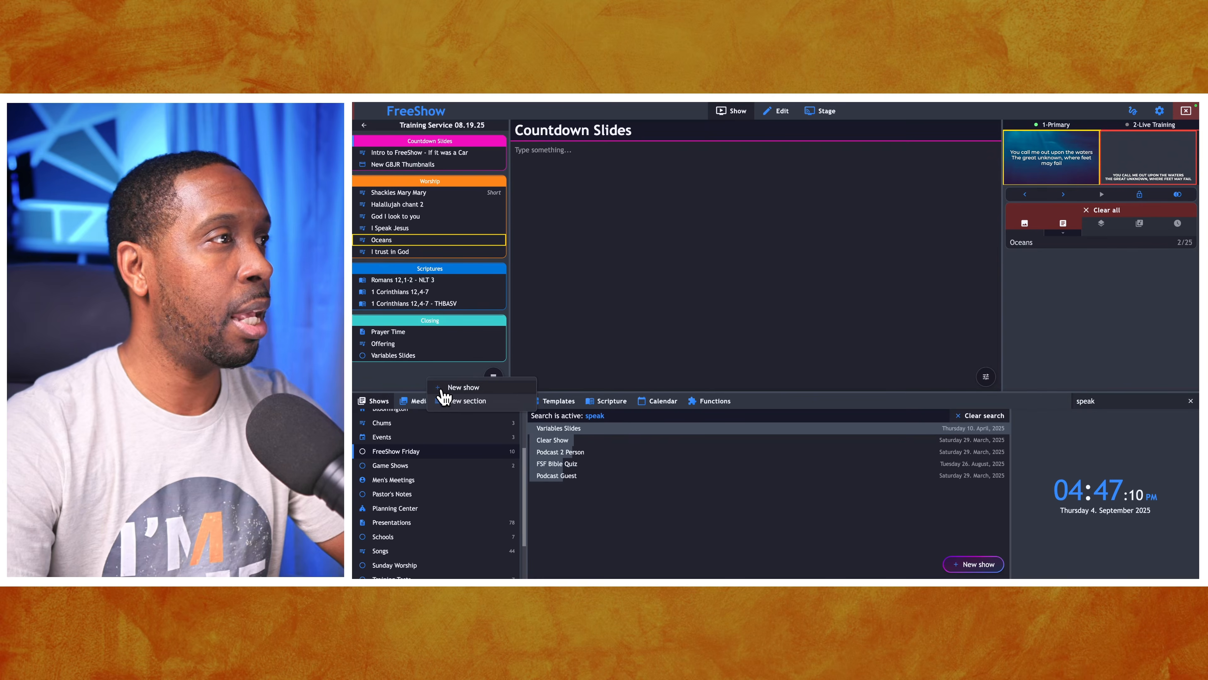
left_click(452, 402)
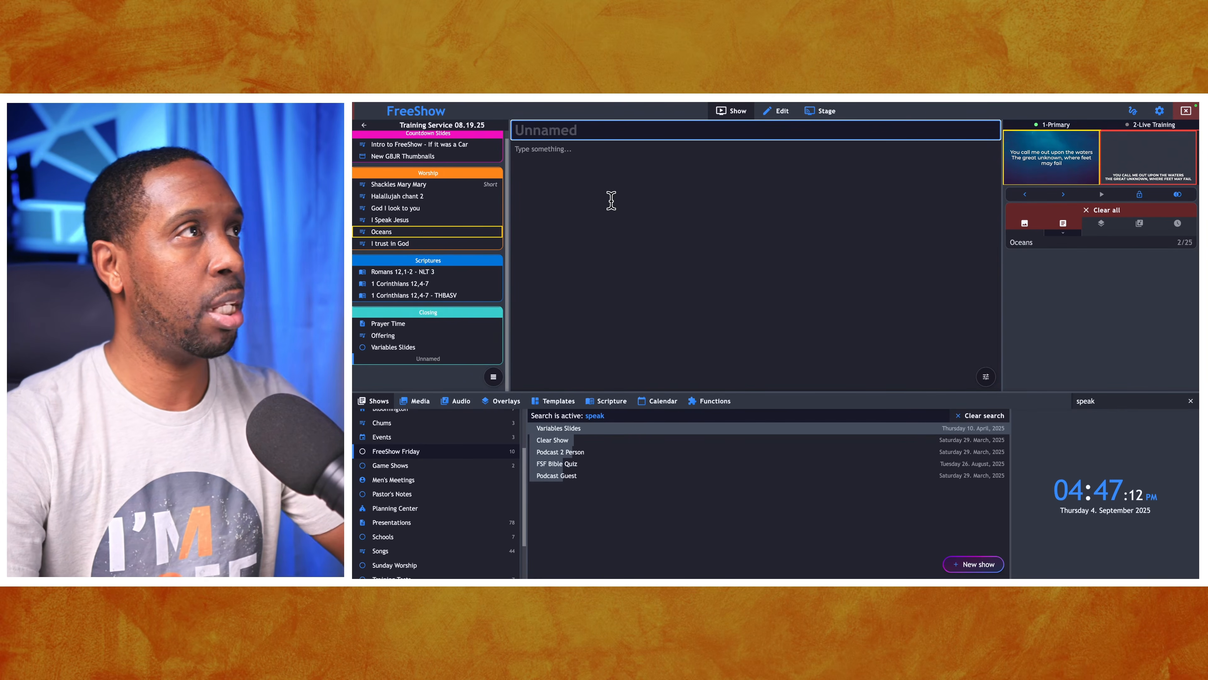
type("New Songs")
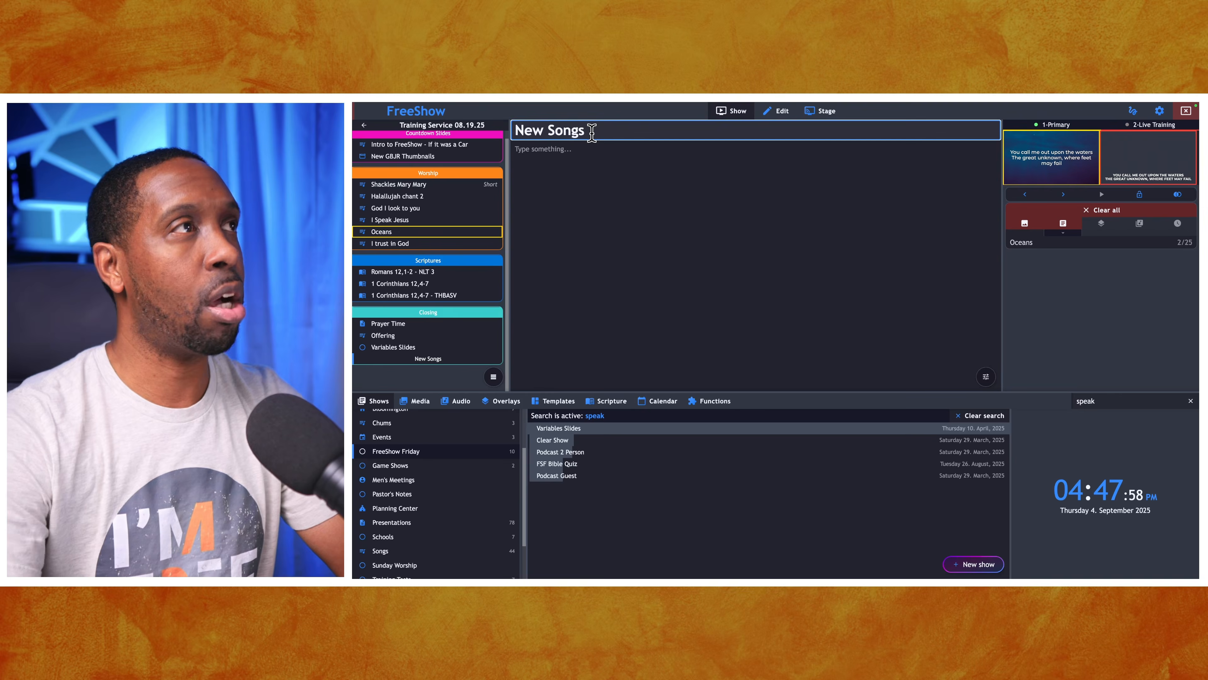
key("Return")
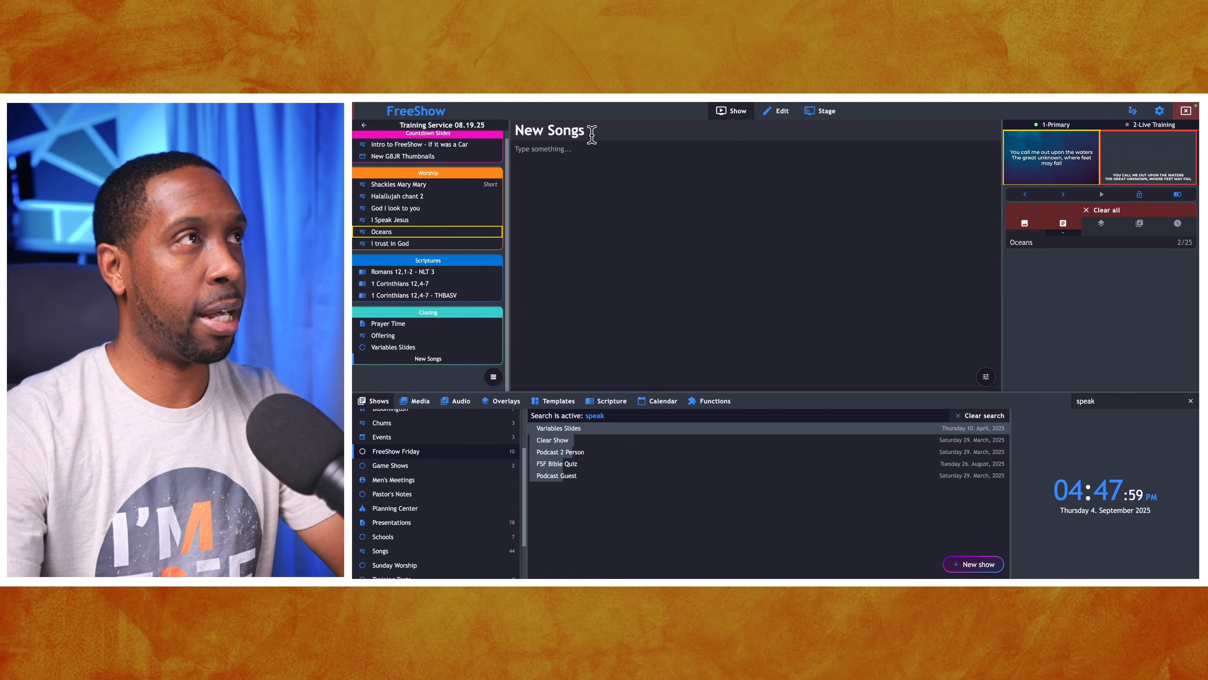
Step: Move Prayer Time from the Closing section into the New Songs section
left_click(437, 312)
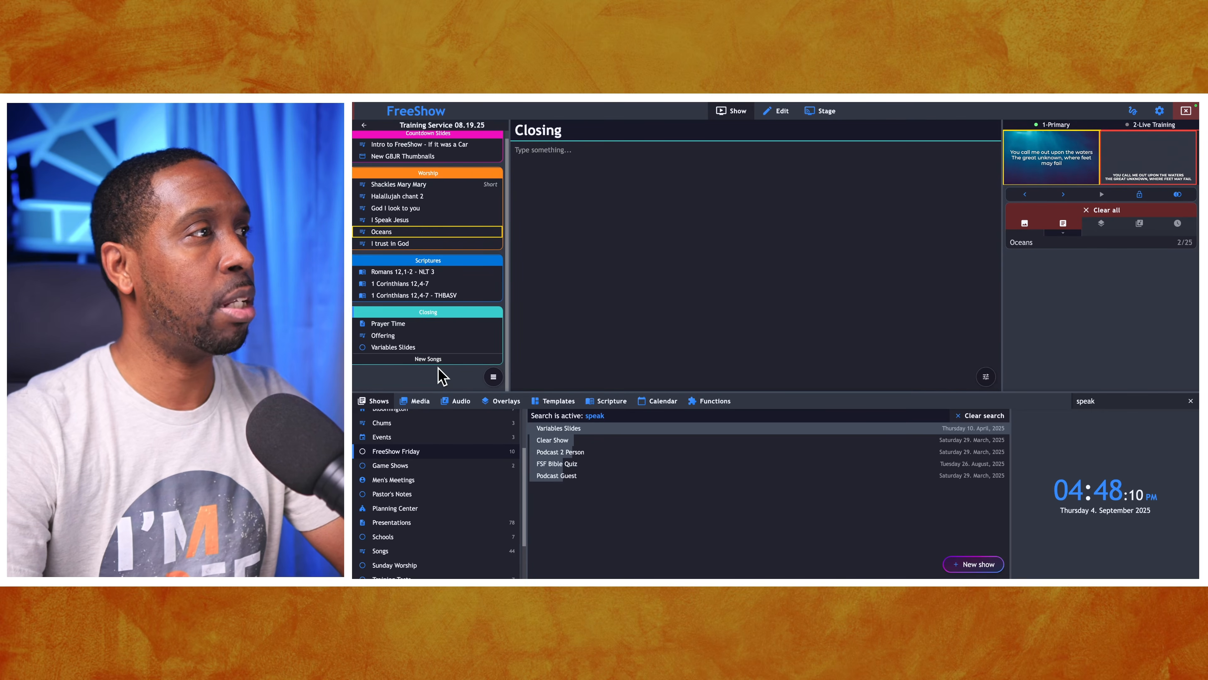
left_click_drag(400, 328, 405, 363)
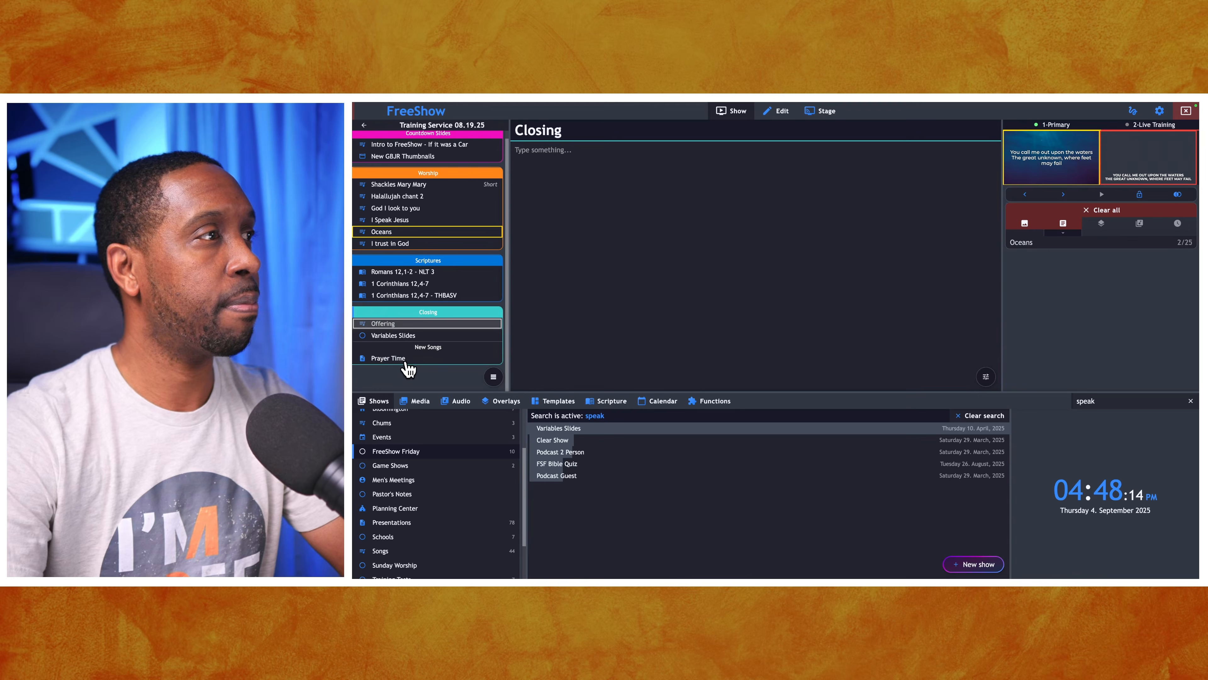
left_click(425, 374)
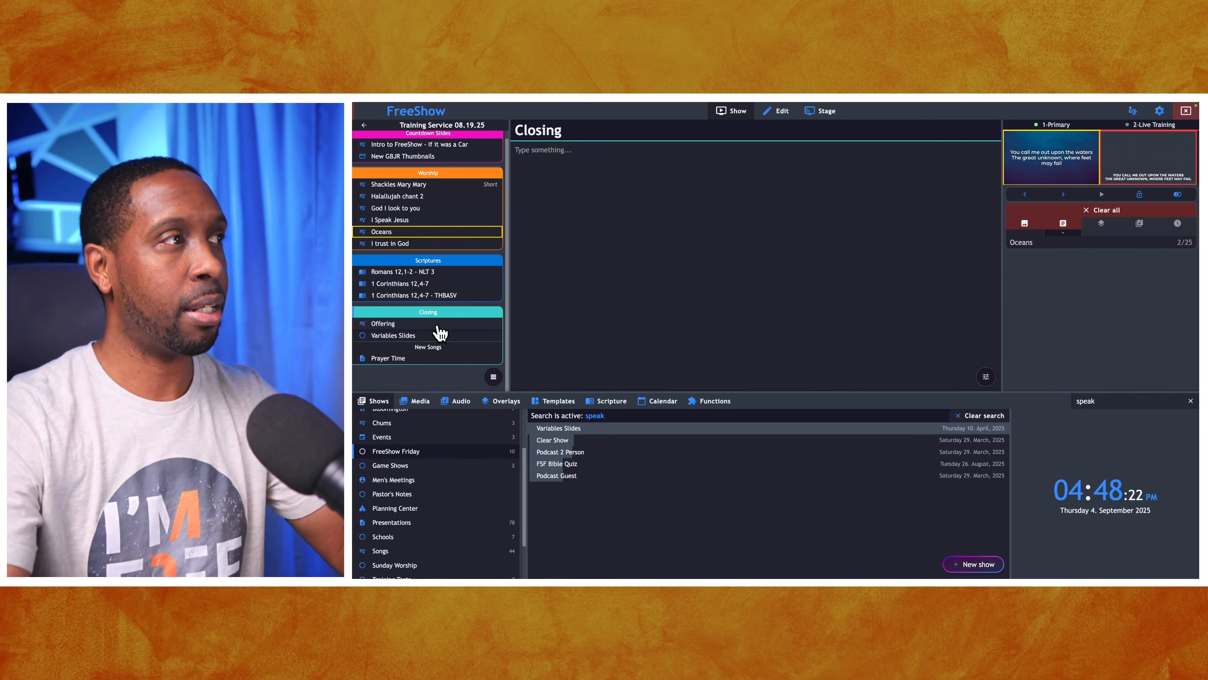
Step: Color the New Songs section green and move Variables Slides into it above Prayer Time
left_click(424, 347)
right_click(424, 346)
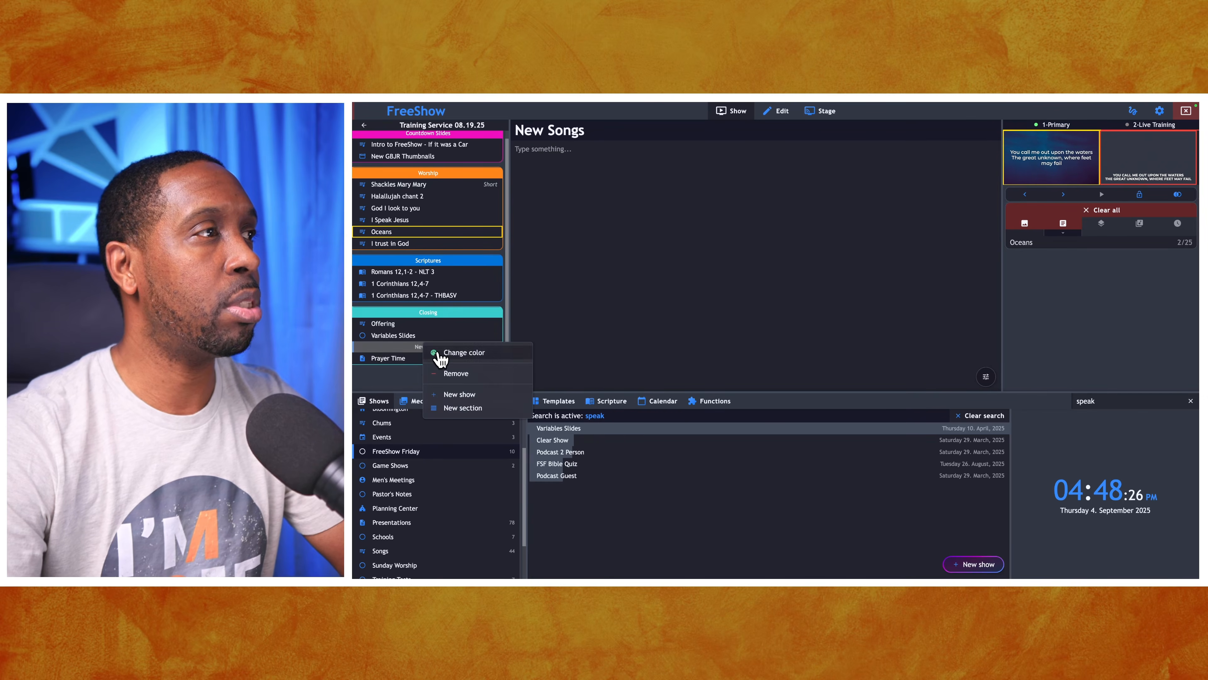
left_click(443, 353)
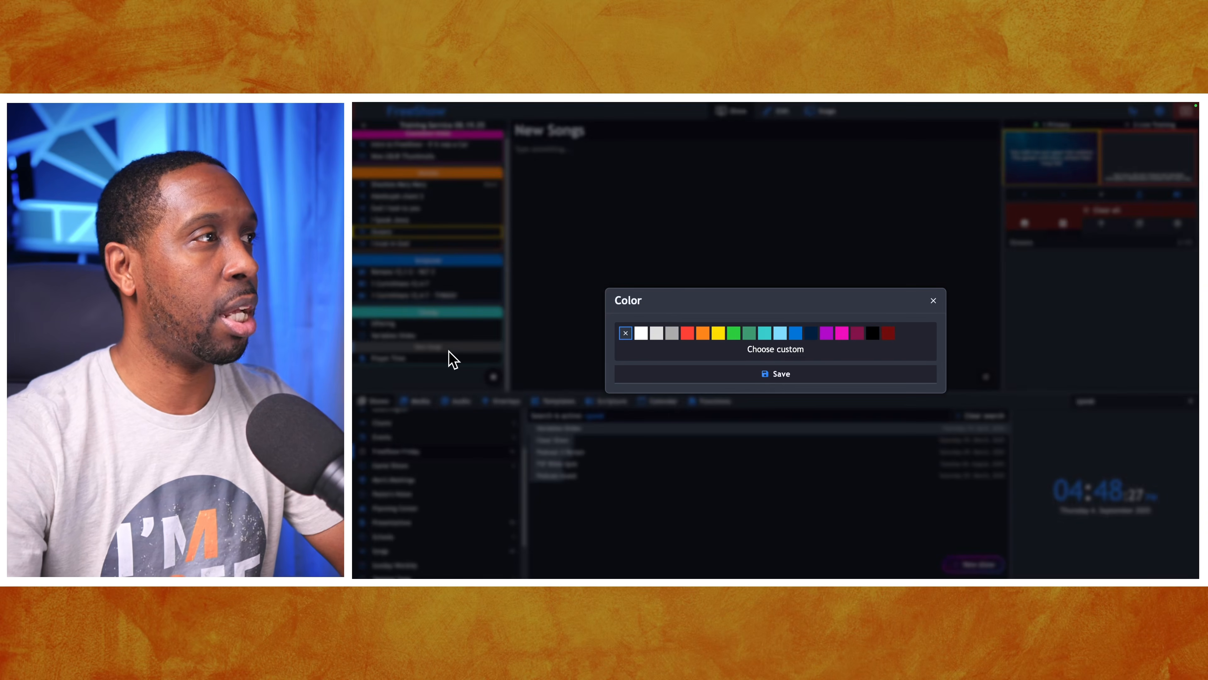
left_click(734, 334)
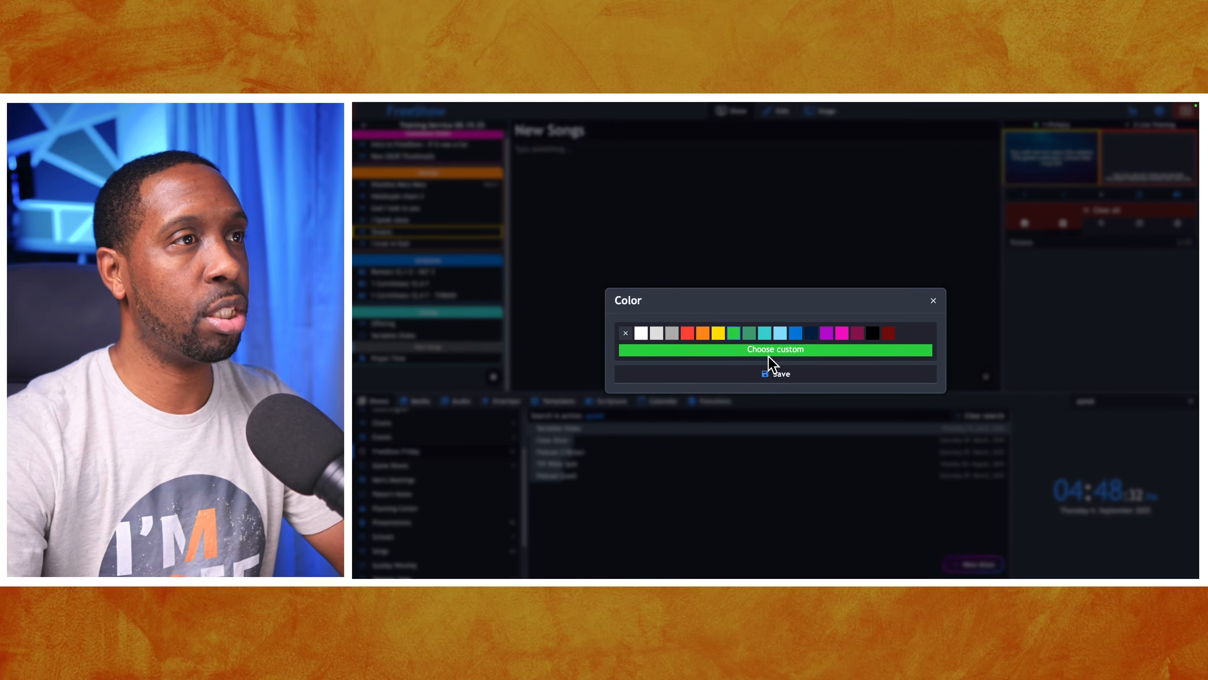
left_click(781, 375)
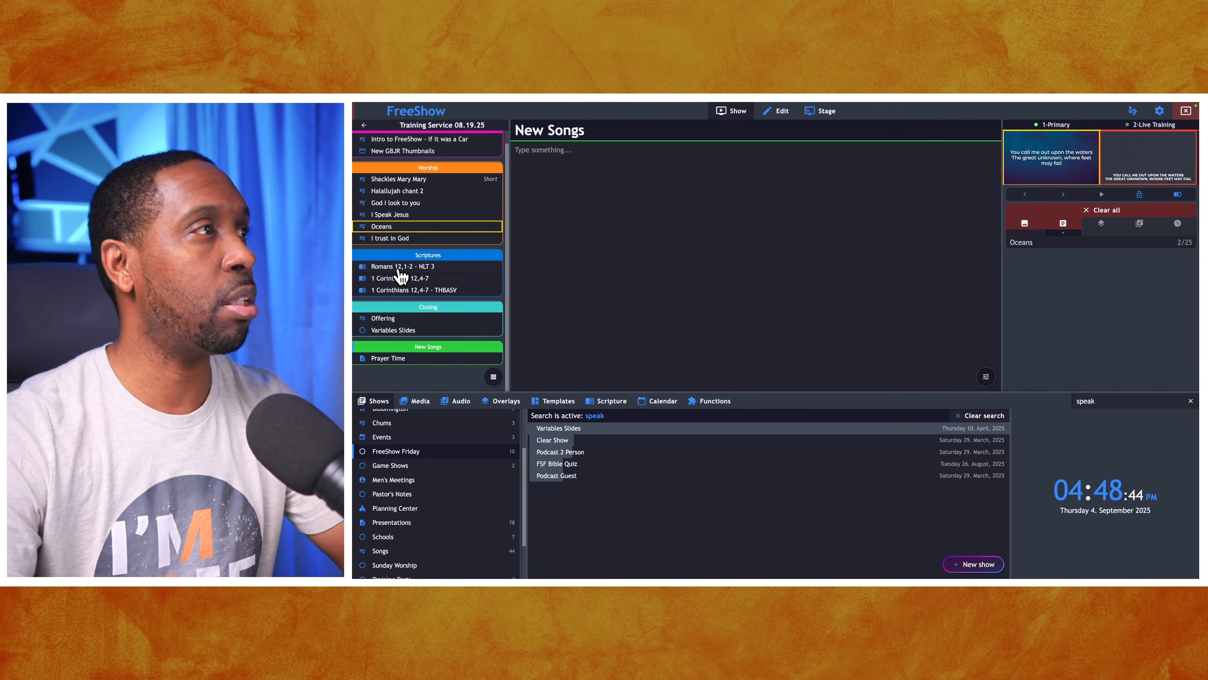
left_click_drag(394, 330, 402, 366)
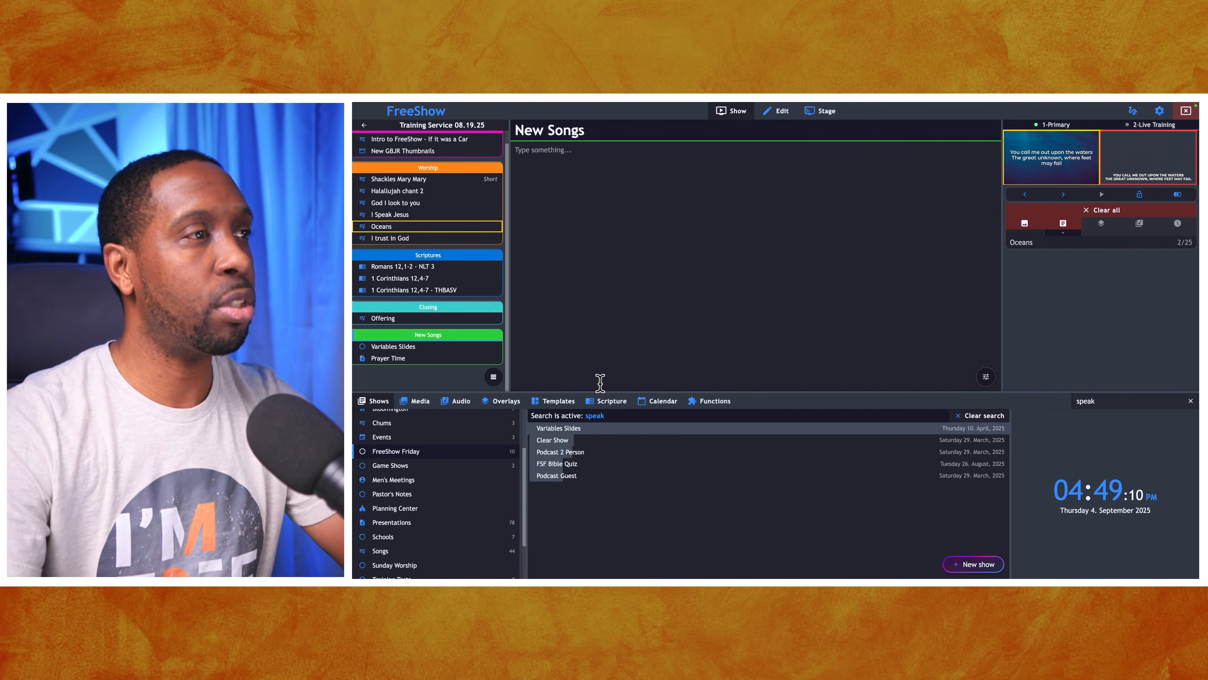
Step: Convert Genesis 1:1-5 from the ASV + KJV collection into a show with one verse per slide and split reference
left_click(608, 403)
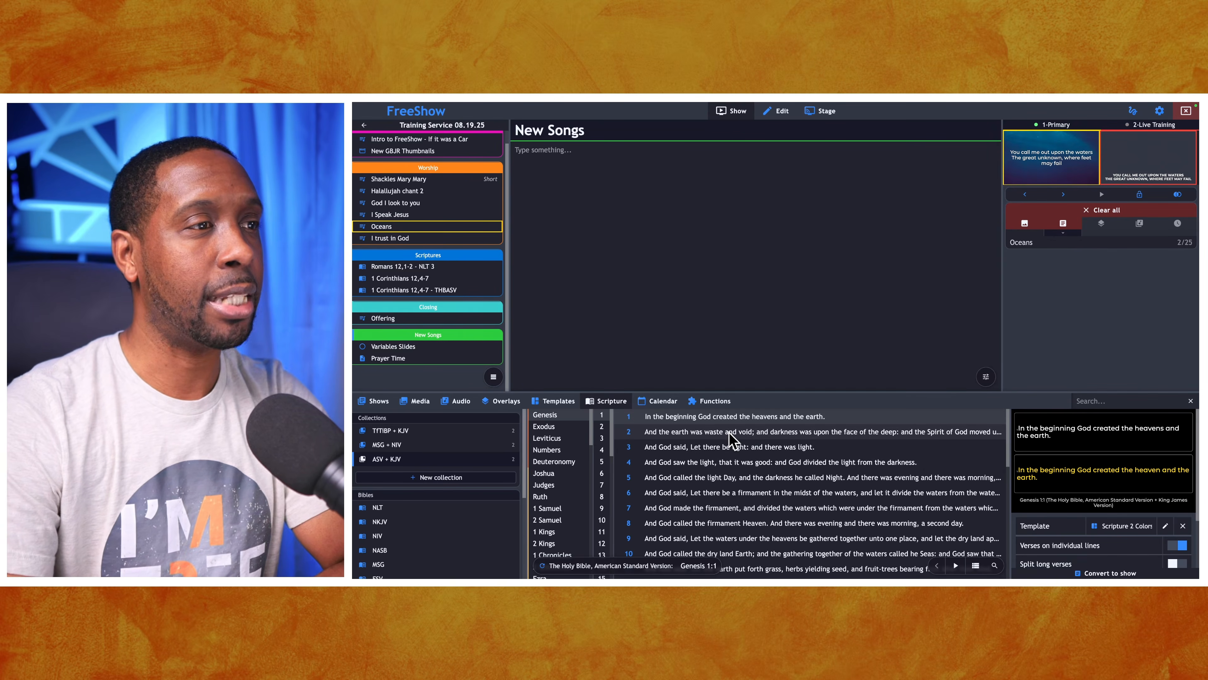
left_click(739, 478, "shift")
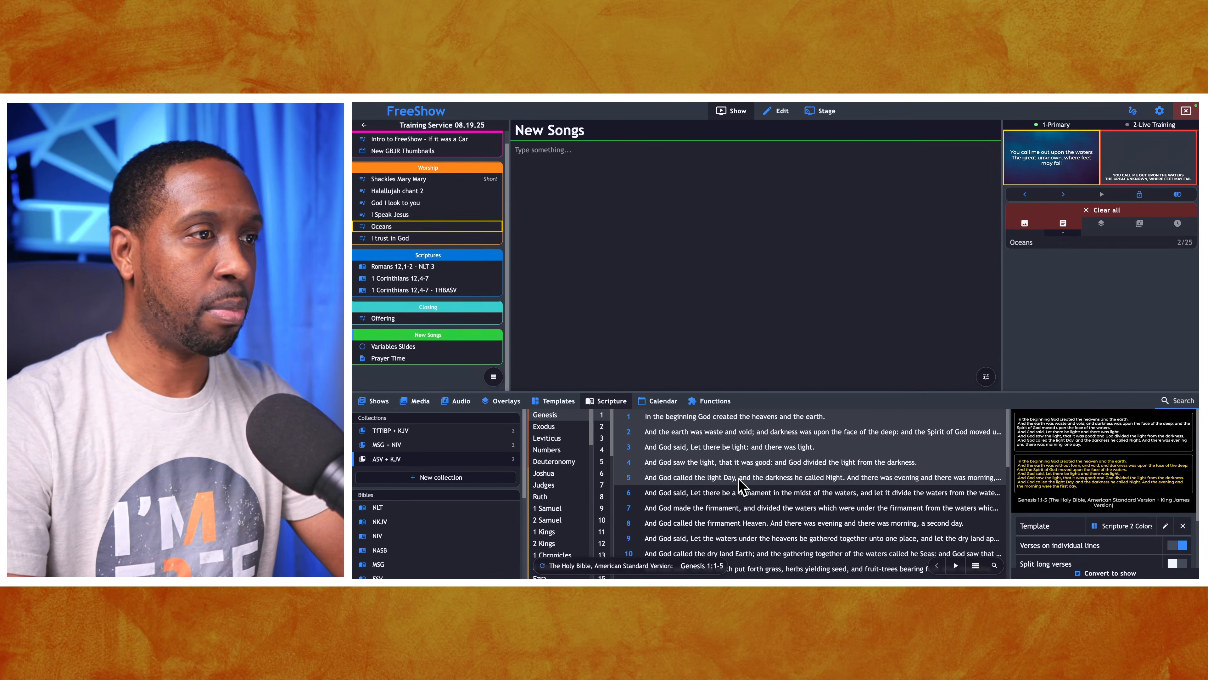
right_click(708, 453)
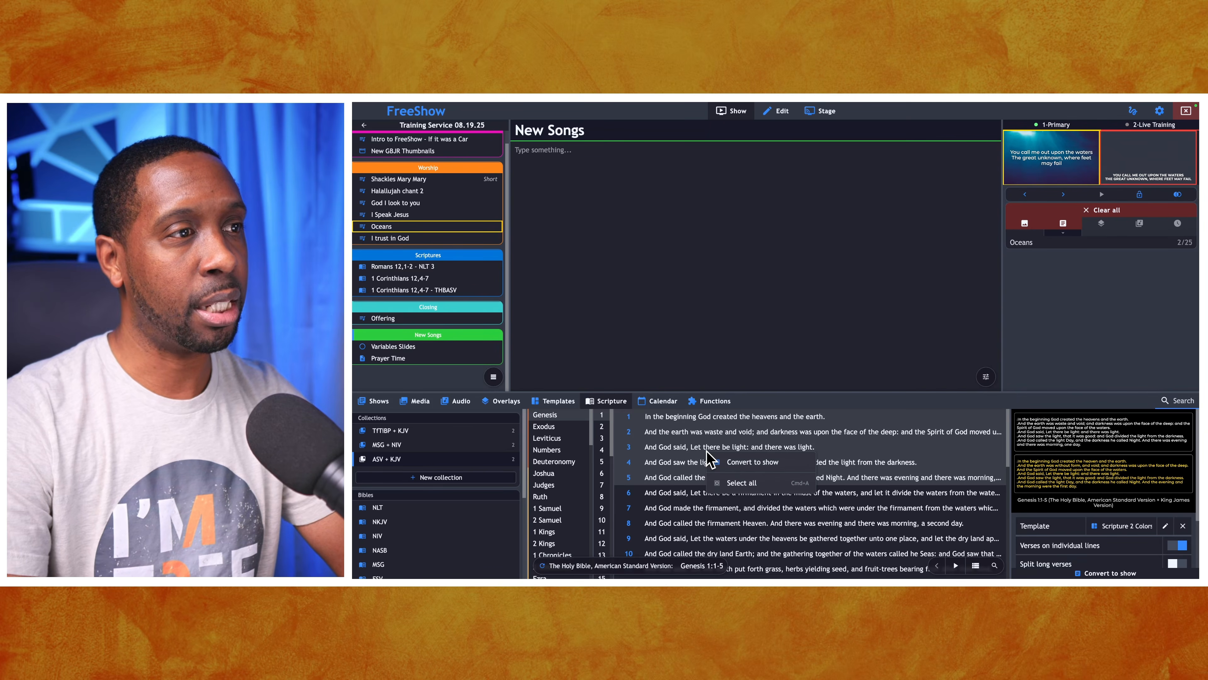
left_click(747, 464)
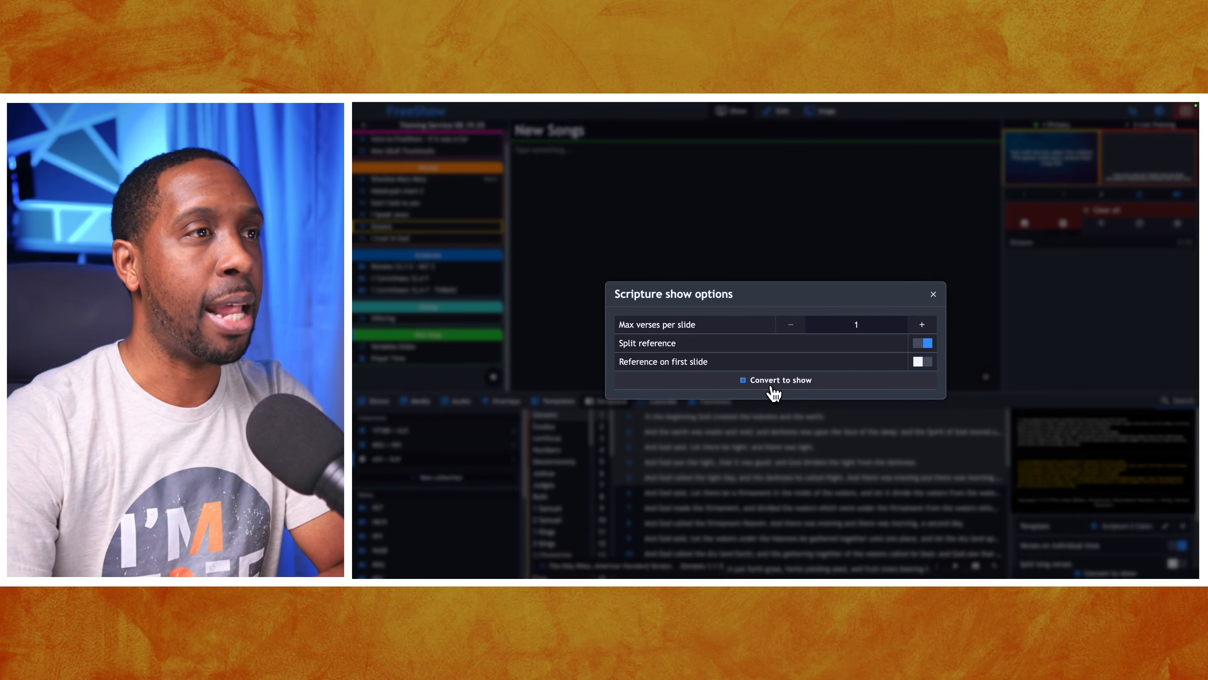
left_click(771, 383)
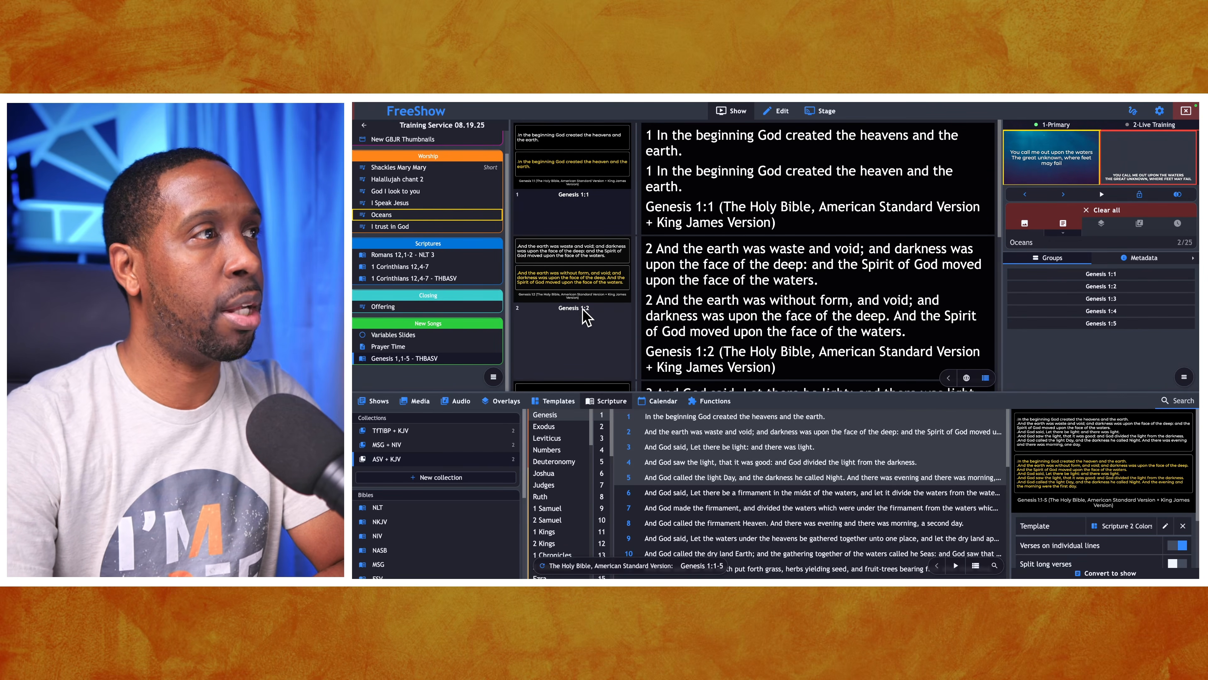
Step: Look through the Genesis verse slides and switch the slide display to the grid view
scroll(583, 314, "down", 4)
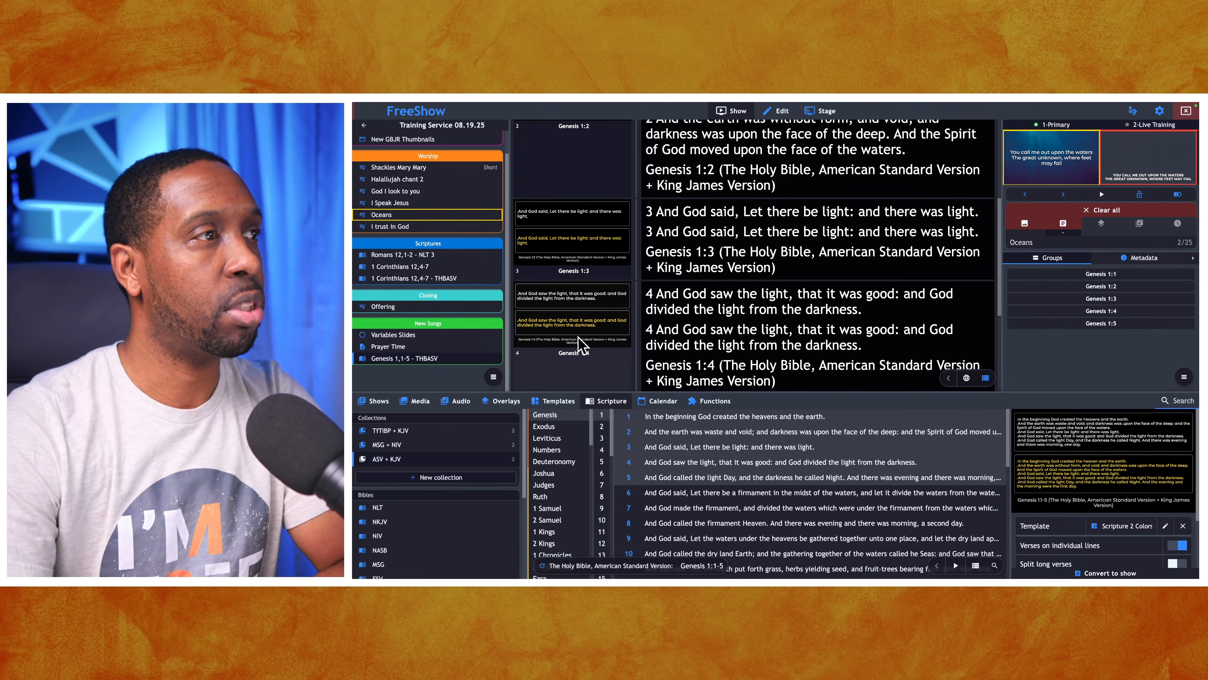
scroll(610, 314, "up", 2)
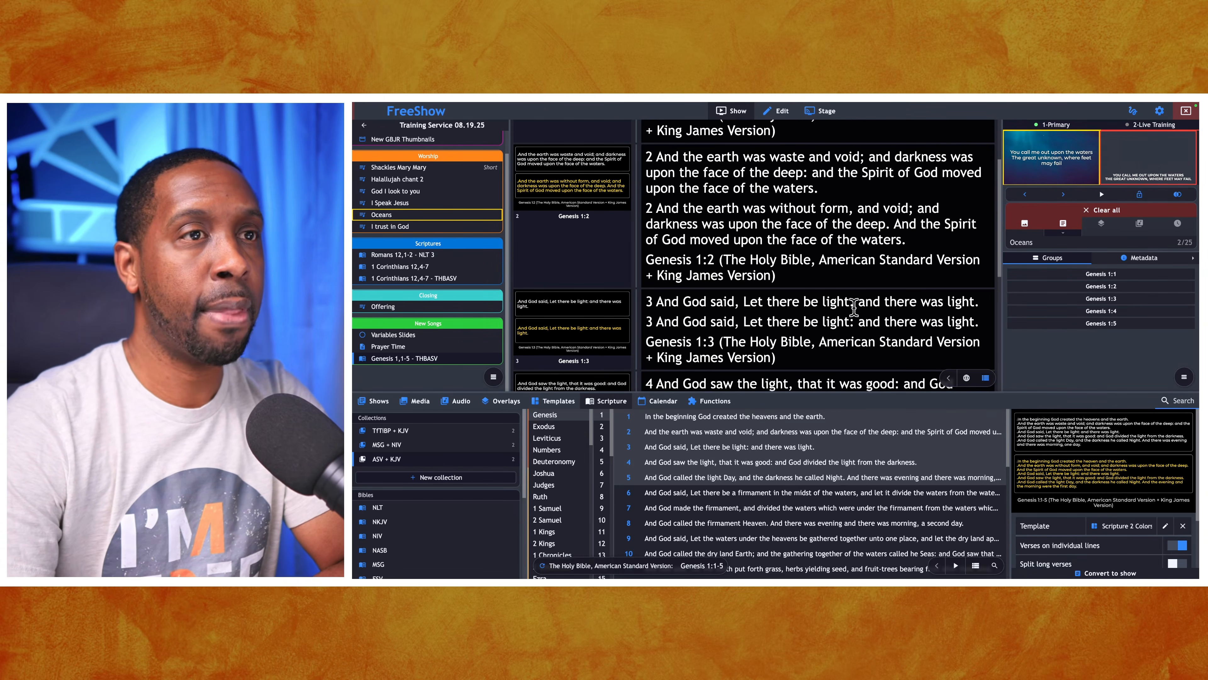
left_click(985, 379)
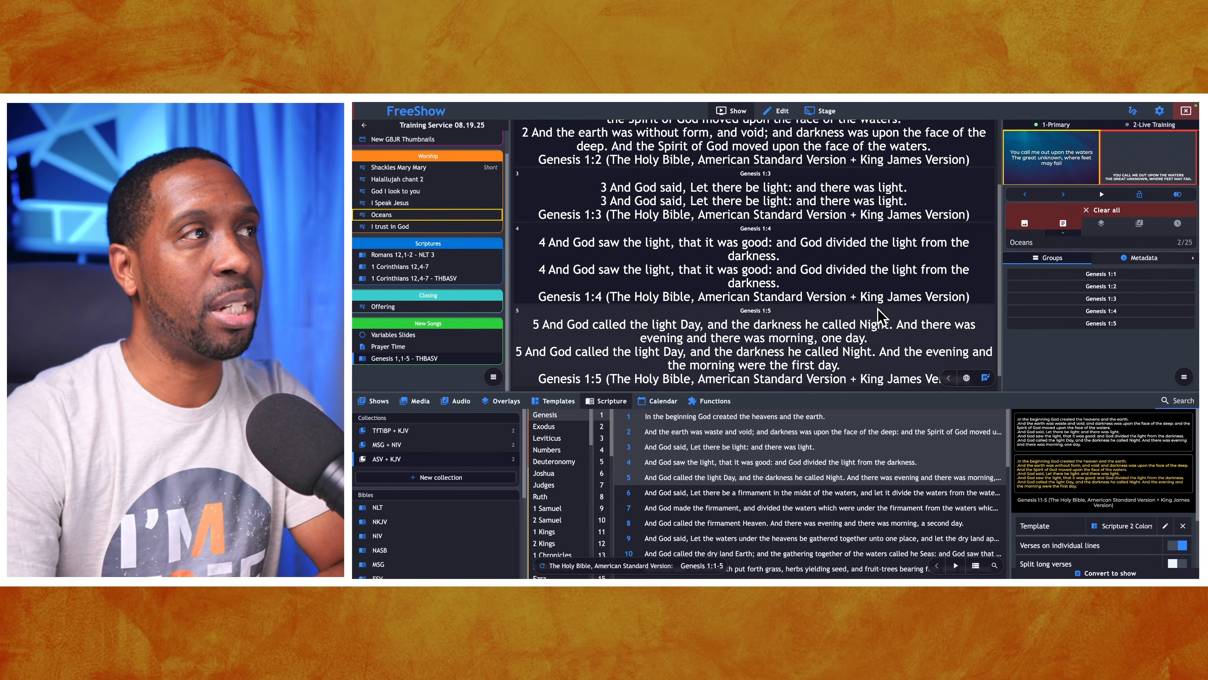
left_click(985, 377)
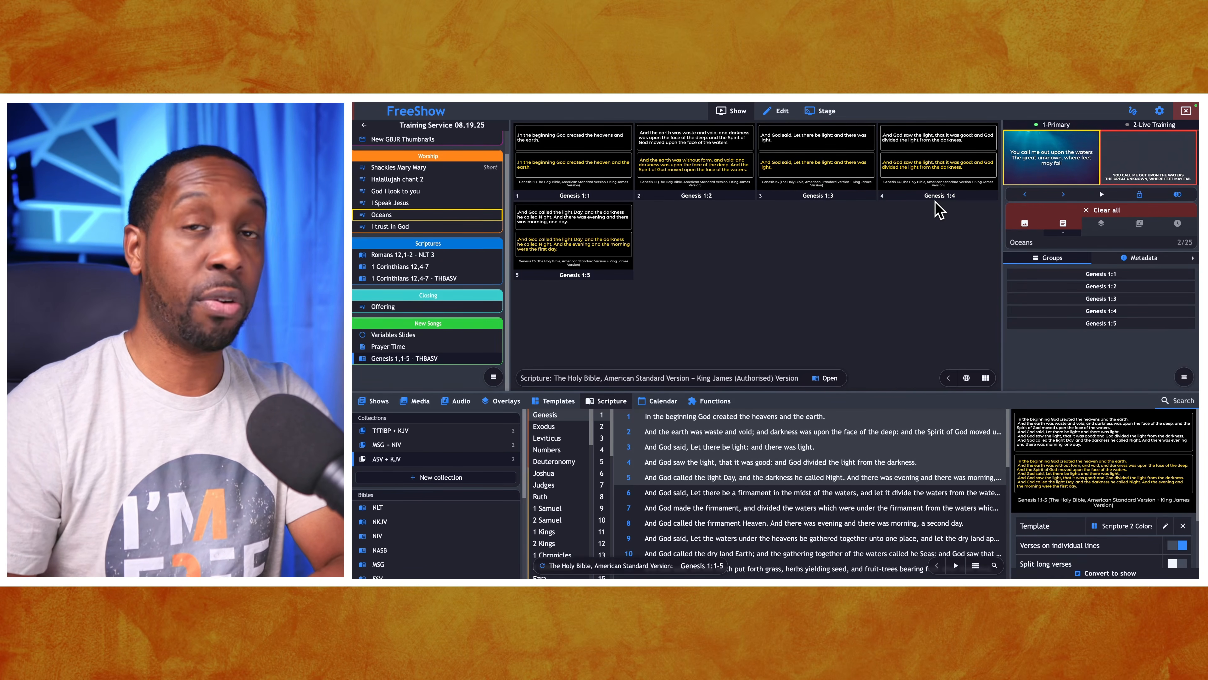
Step: Send the Genesis 1:3 slide to the output, view the output enlarged, and close the enlarged view
left_click(837, 181)
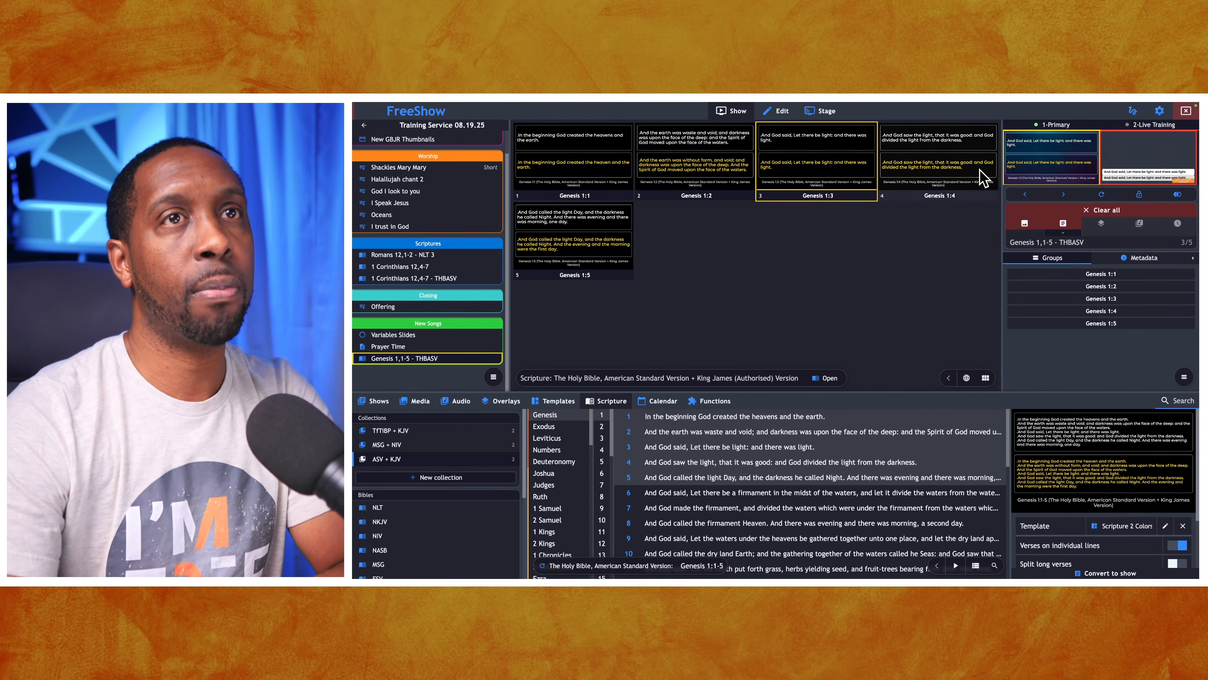
left_click(1025, 165)
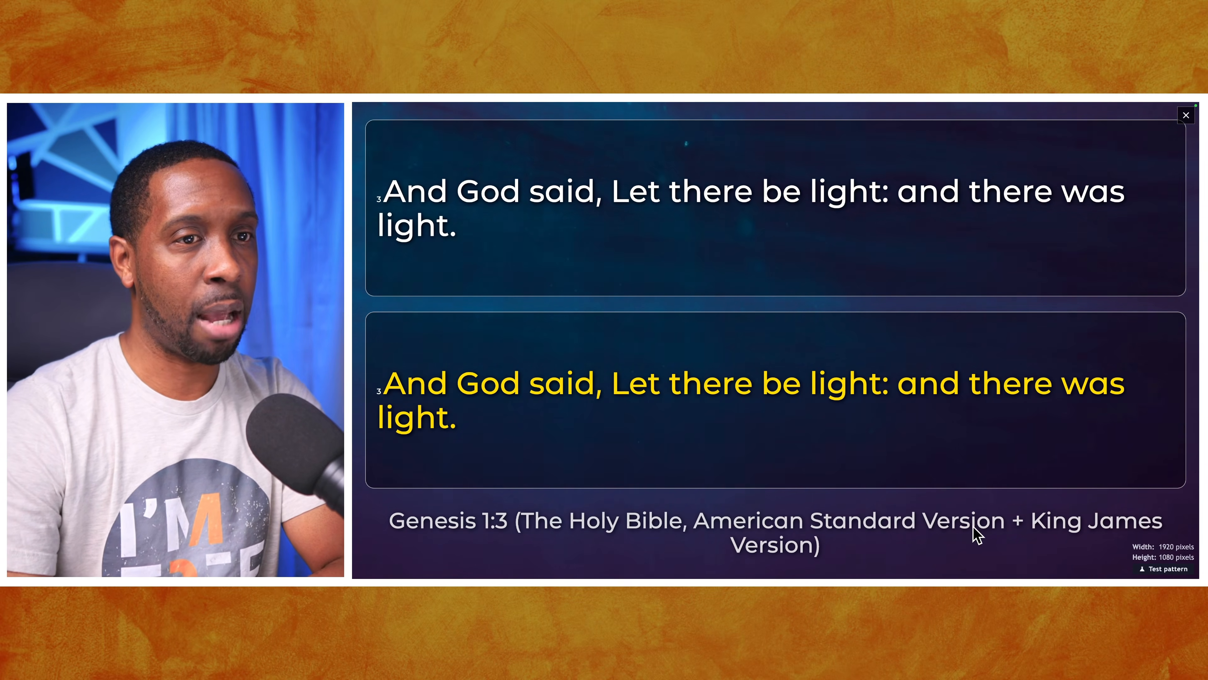
key("Escape")
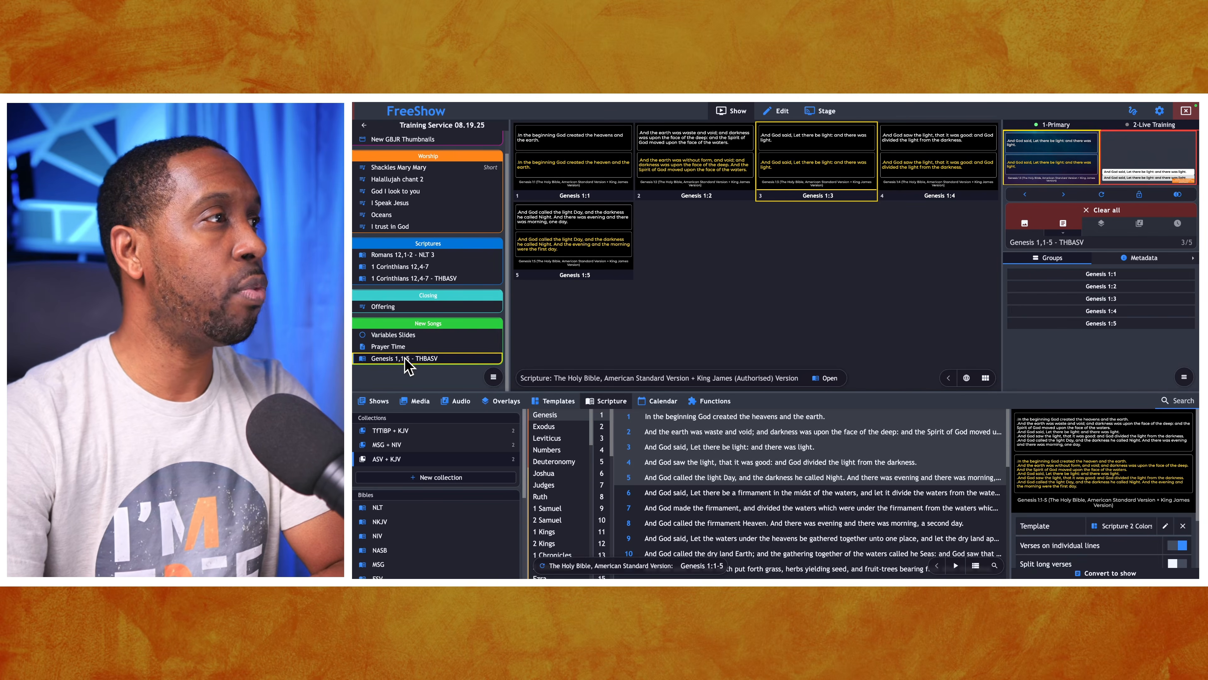
Step: Move the Genesis 1,1-5 show into the Scriptures section directly below 1 Corinthians 12,4-7, and open 1 Corinthians 12,4-7
left_click_drag(405, 360, 399, 276)
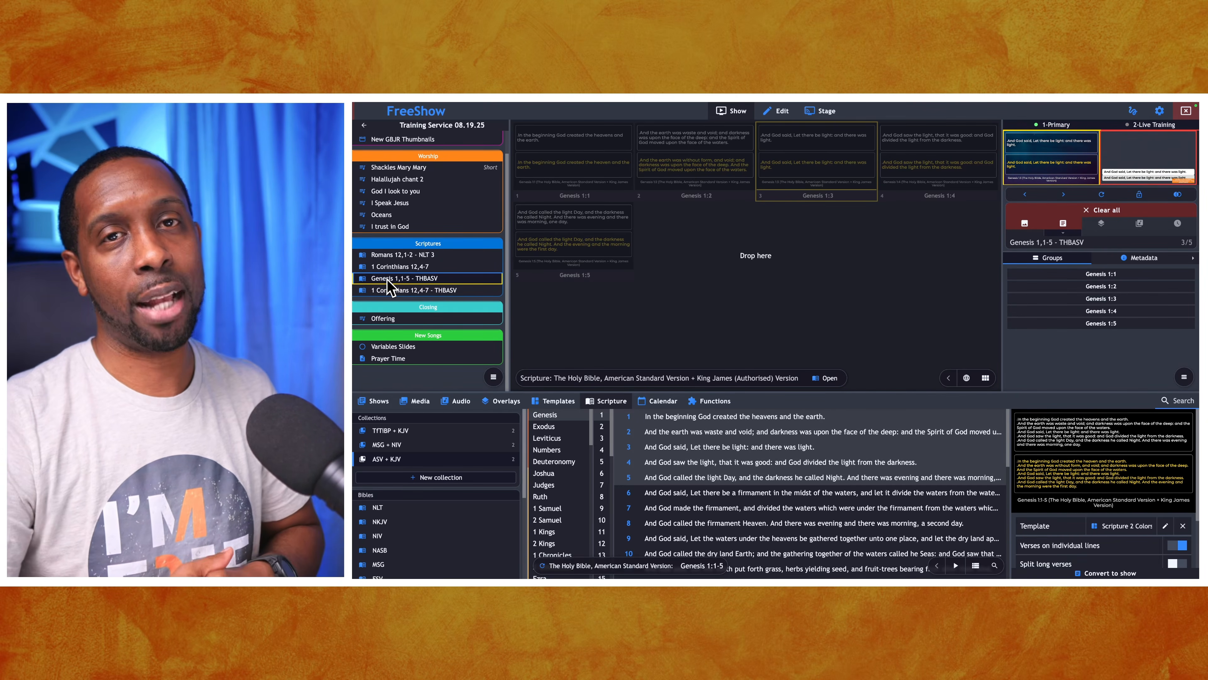
left_click_drag(387, 278, 410, 268)
left_click(411, 268)
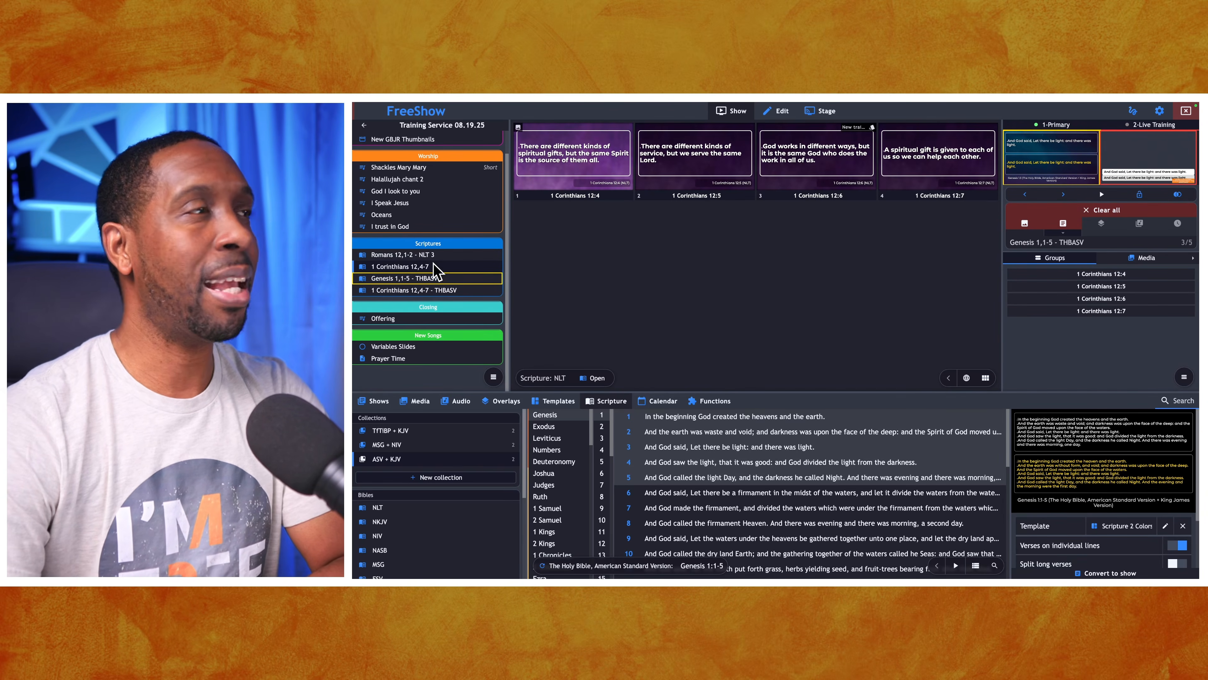
Step: View the live output enlarged, close the enlarged view, and open the Oceans show
left_click(1038, 175)
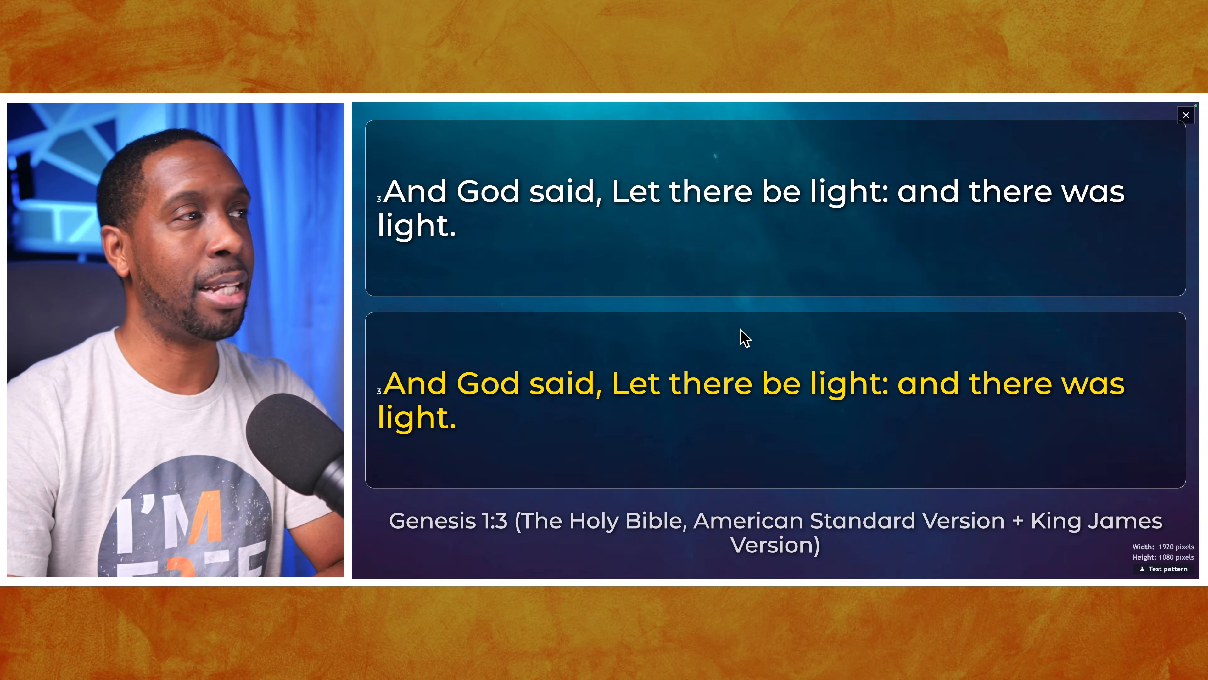
key("Escape")
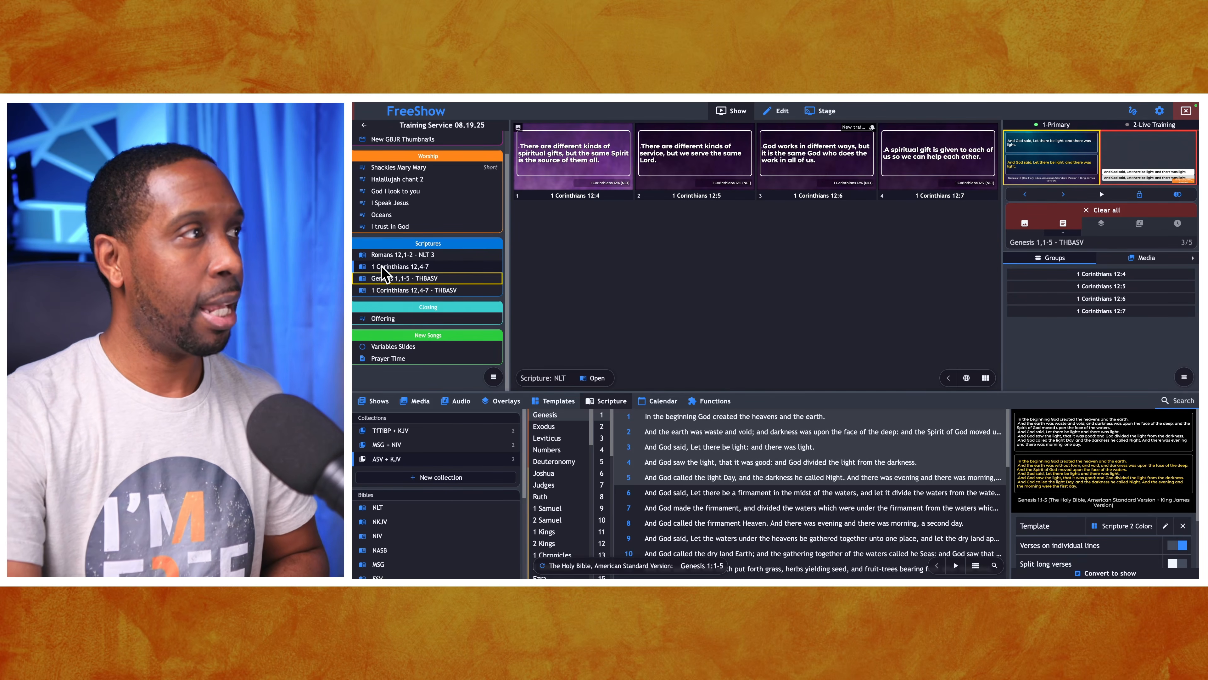
left_click(376, 214)
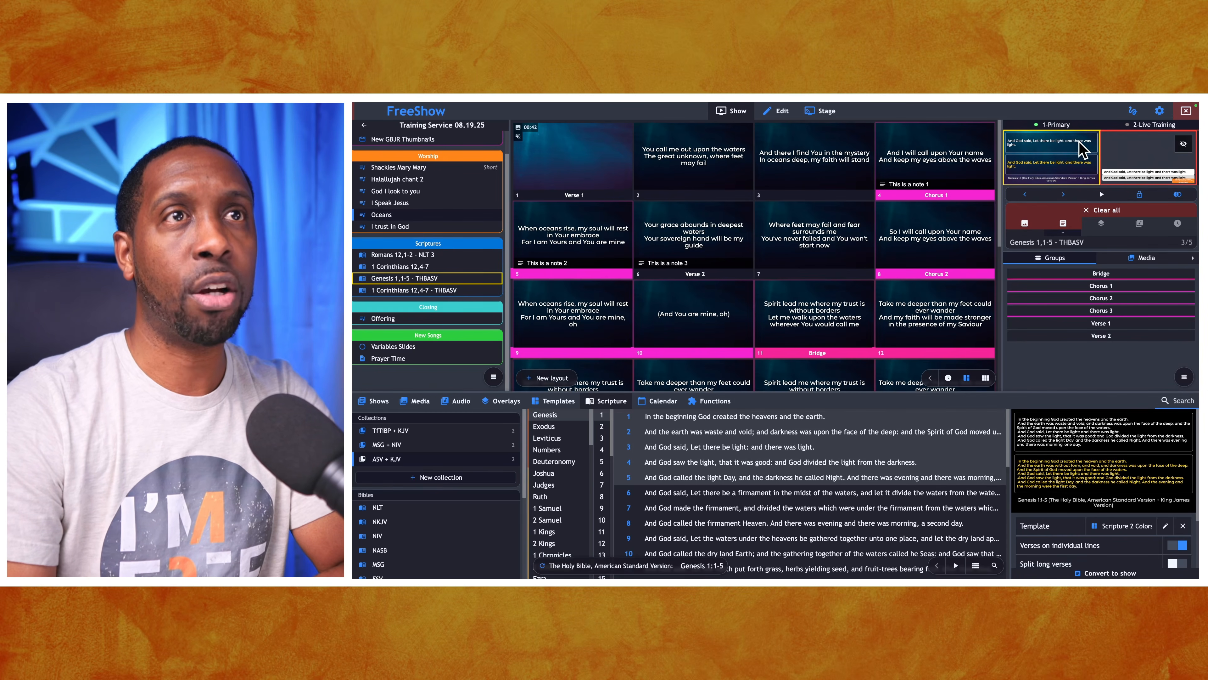
Step: Open the settings of the 1-Primary output and change its color to magenta
right_click(1070, 148)
left_click(1080, 154)
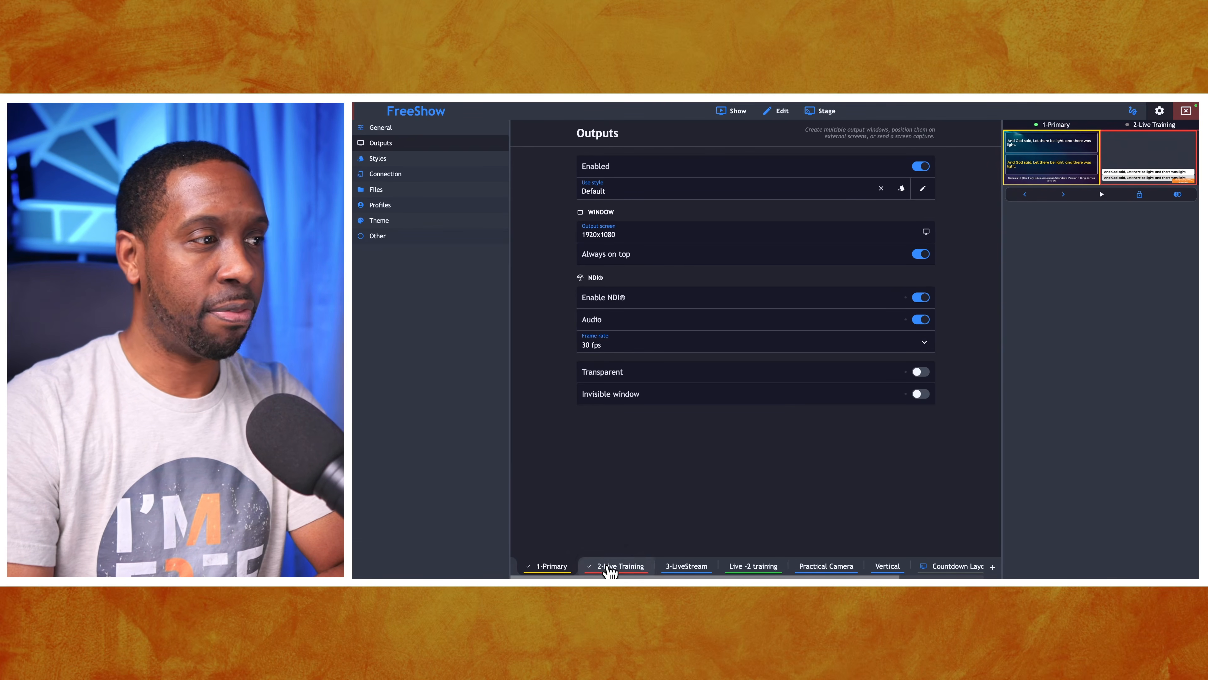
right_click(550, 573)
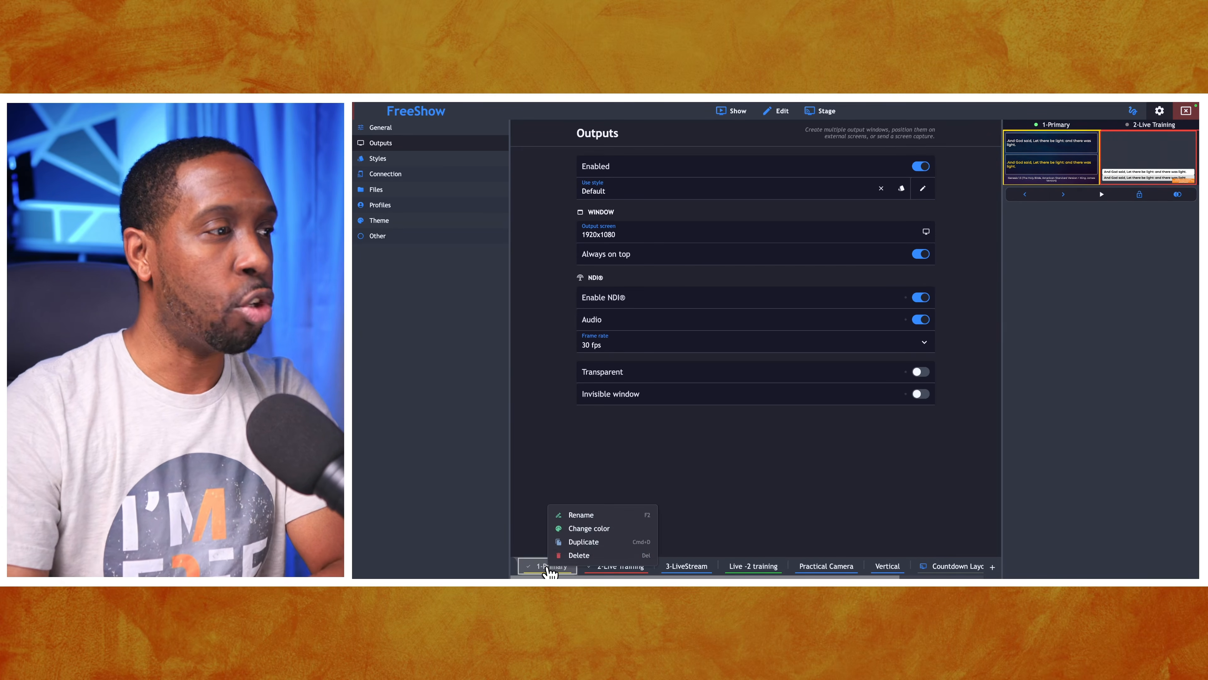
left_click(585, 528)
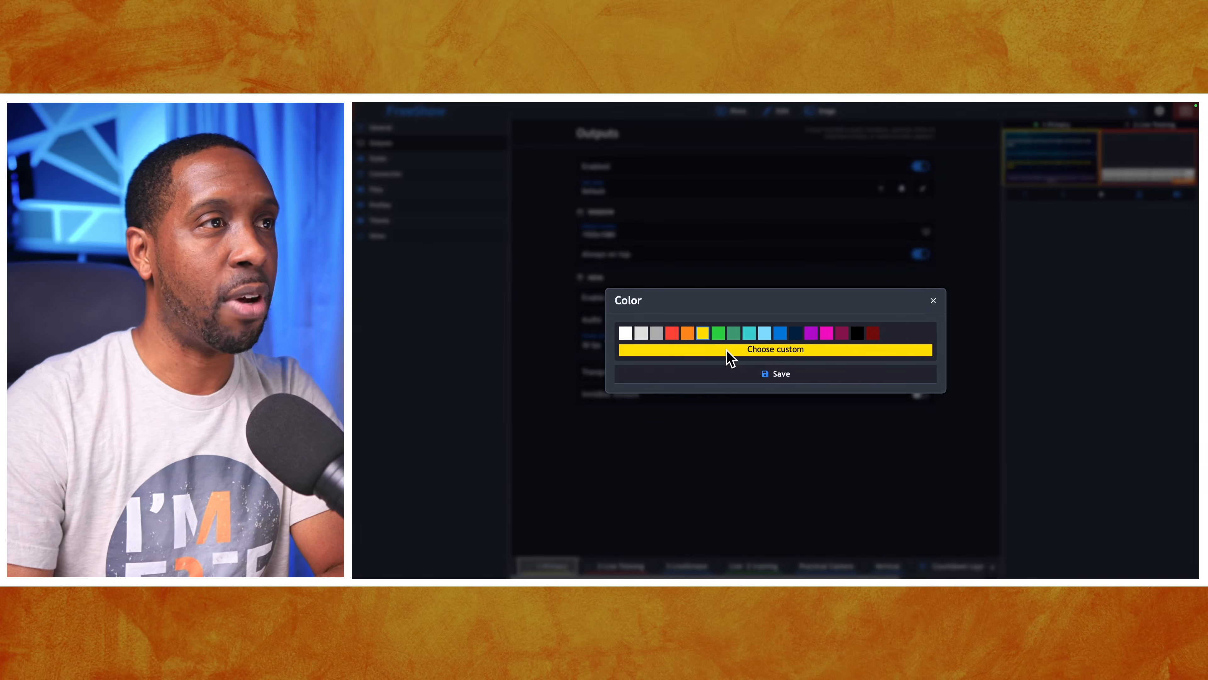
left_click(827, 335)
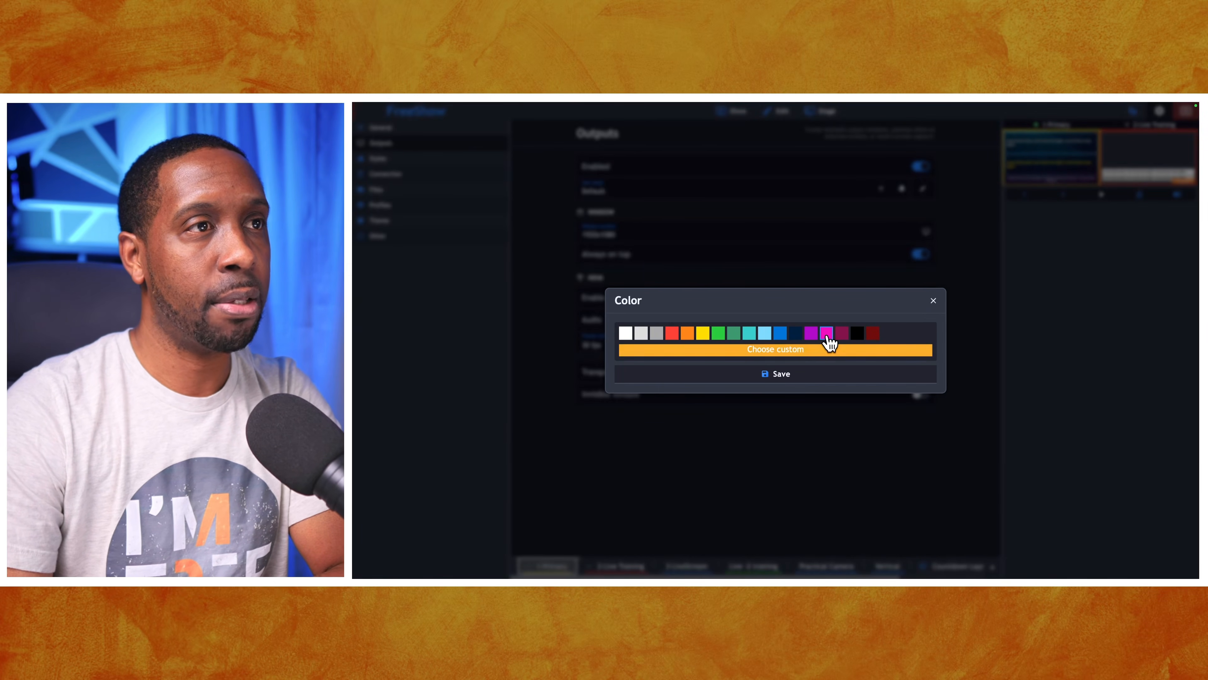
left_click(801, 376)
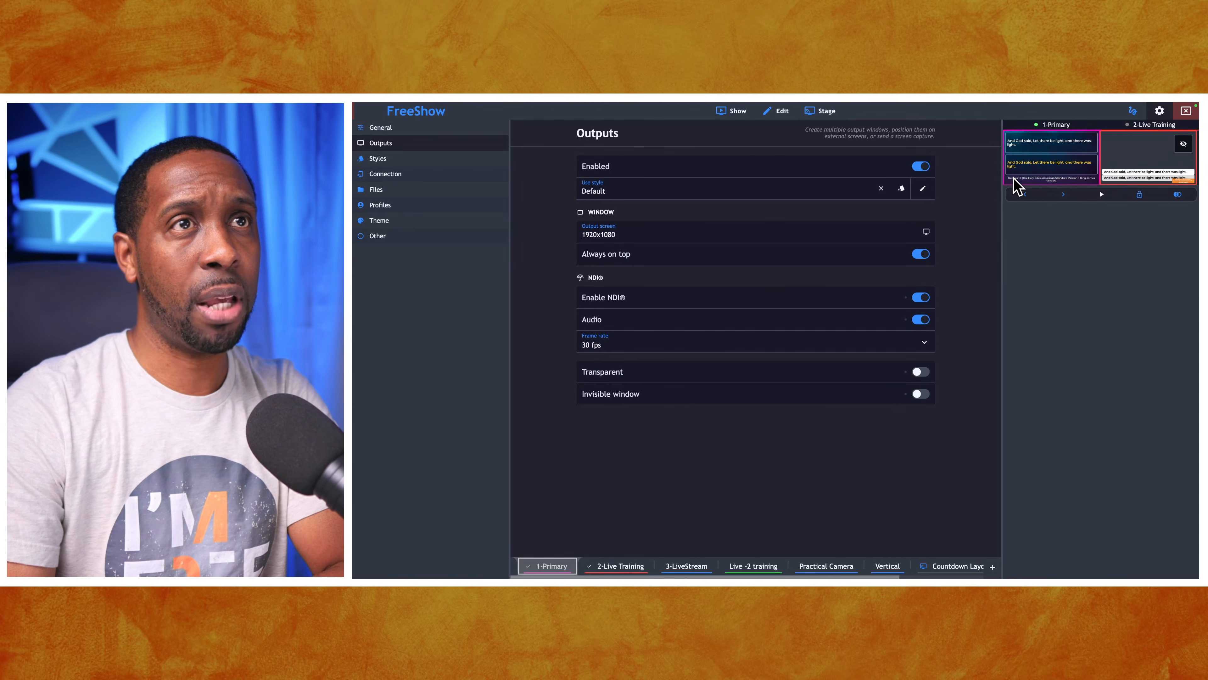
Step: Return to the show view, view the 1-Primary output enlarged, and close the enlarged view
left_click(737, 112)
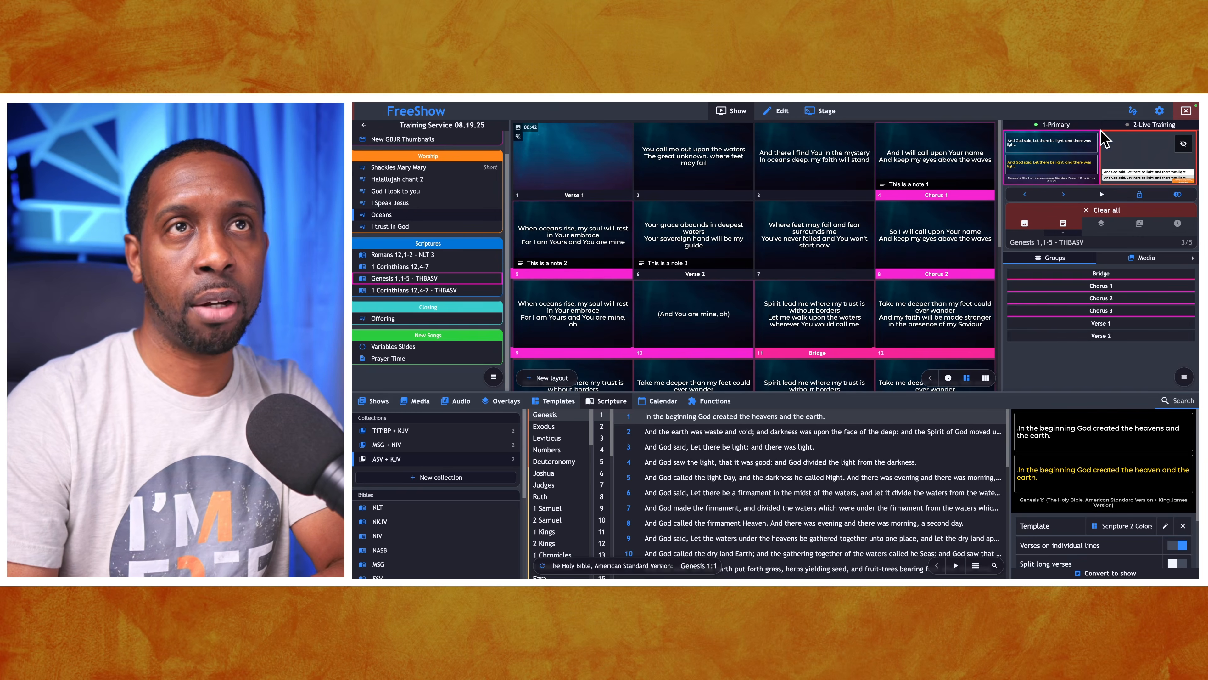
left_click(1056, 162)
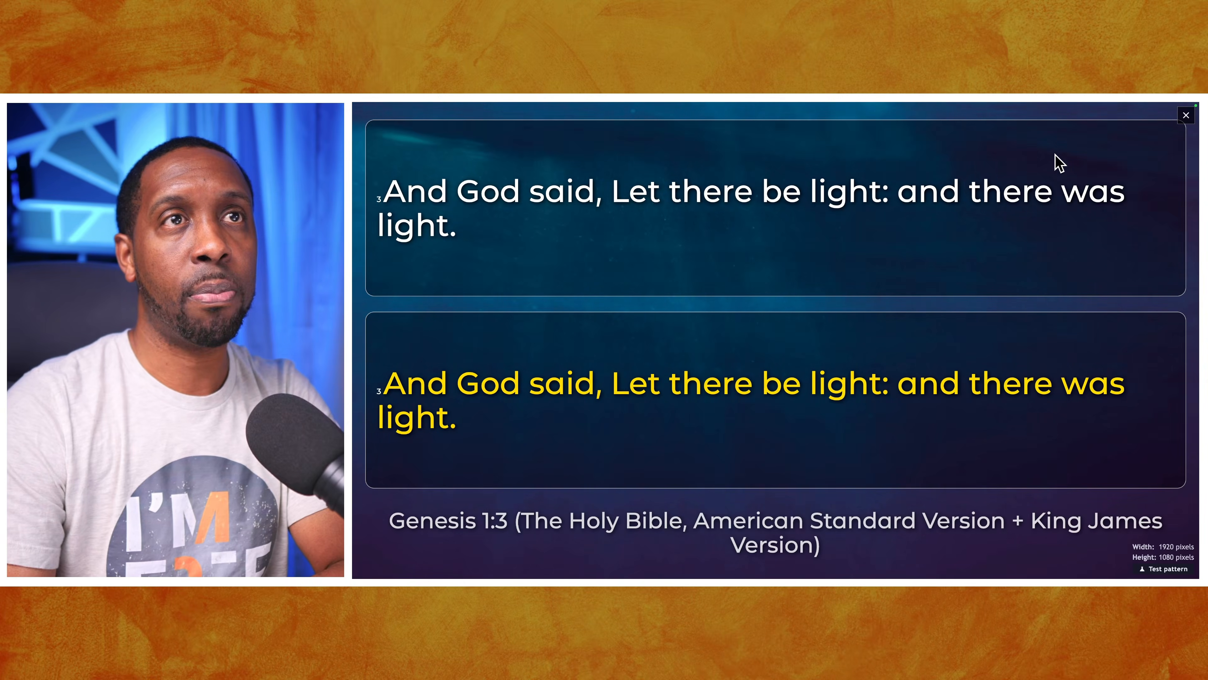
left_click(1055, 162)
Step: Reopen the 1-Primary output's settings and change its color to light blue
right_click(1052, 153)
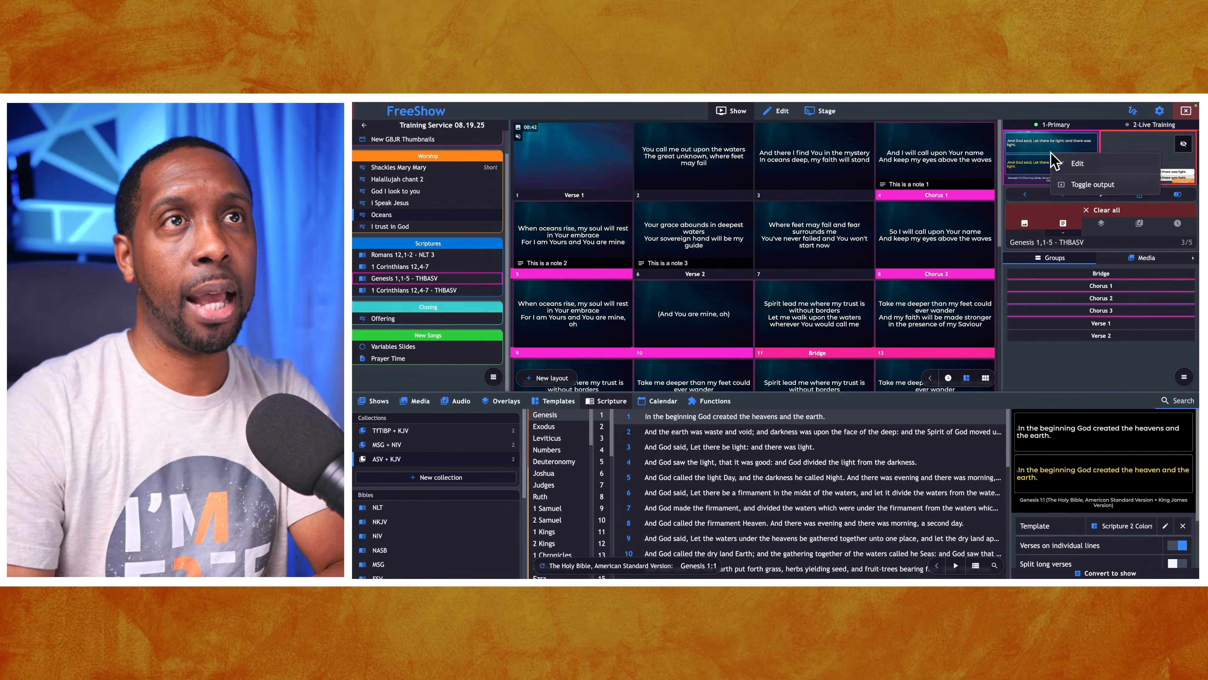
left_click(1064, 162)
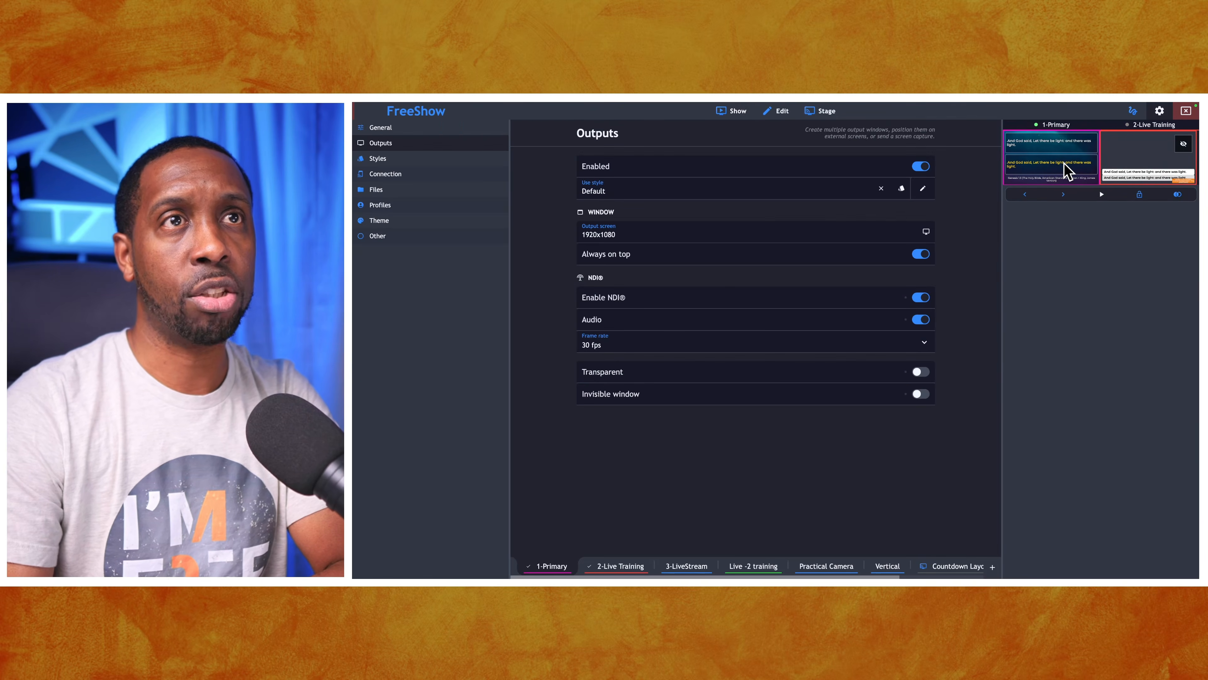
right_click(539, 571)
left_click(575, 541)
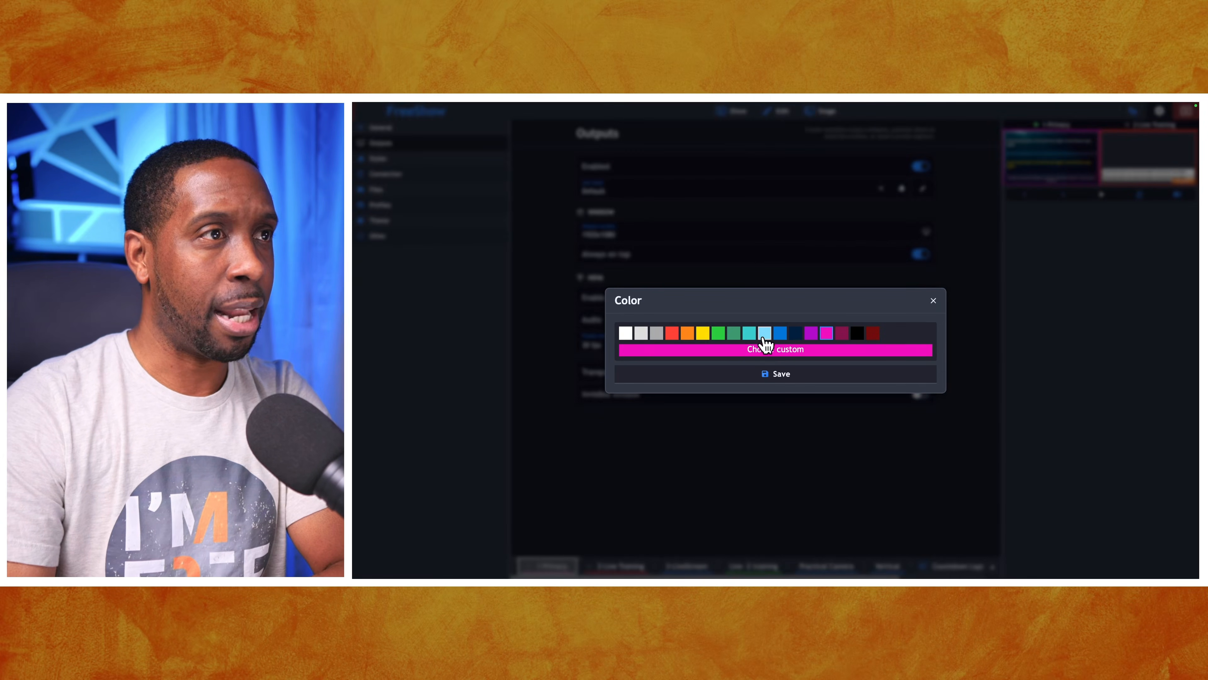
left_click(764, 336)
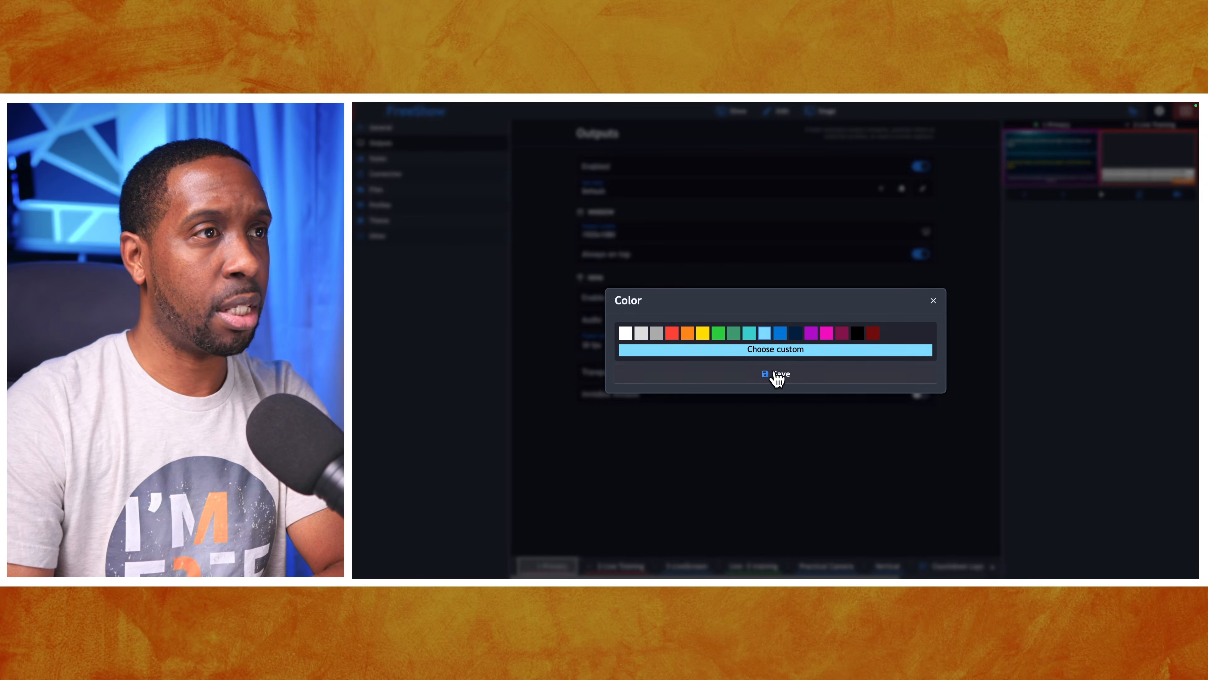
left_click(775, 376)
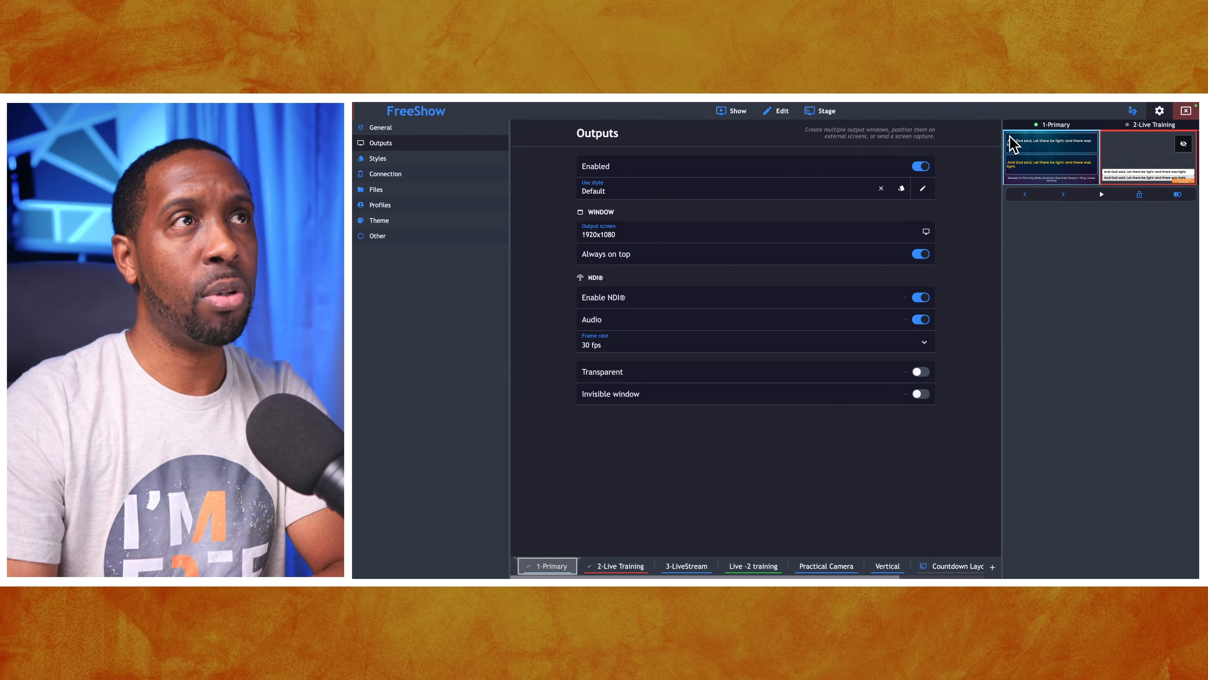
Step: Return to the show view and open the I Speak Jesus show
left_click(750, 114)
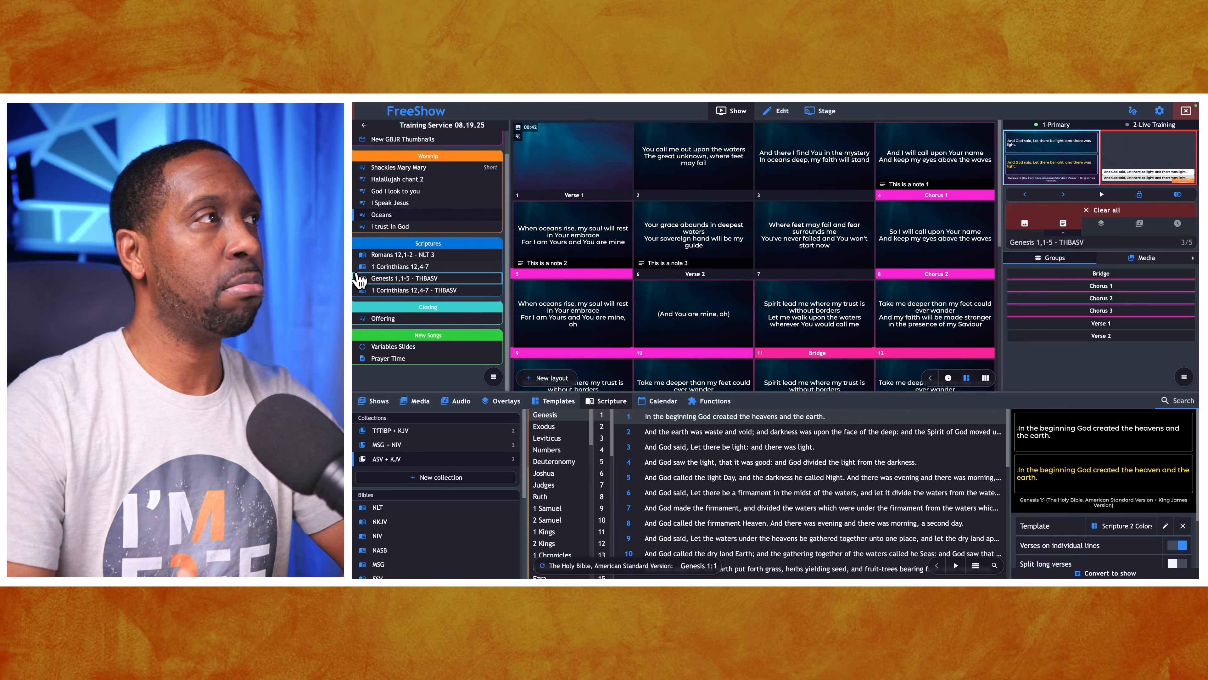
left_click(396, 203)
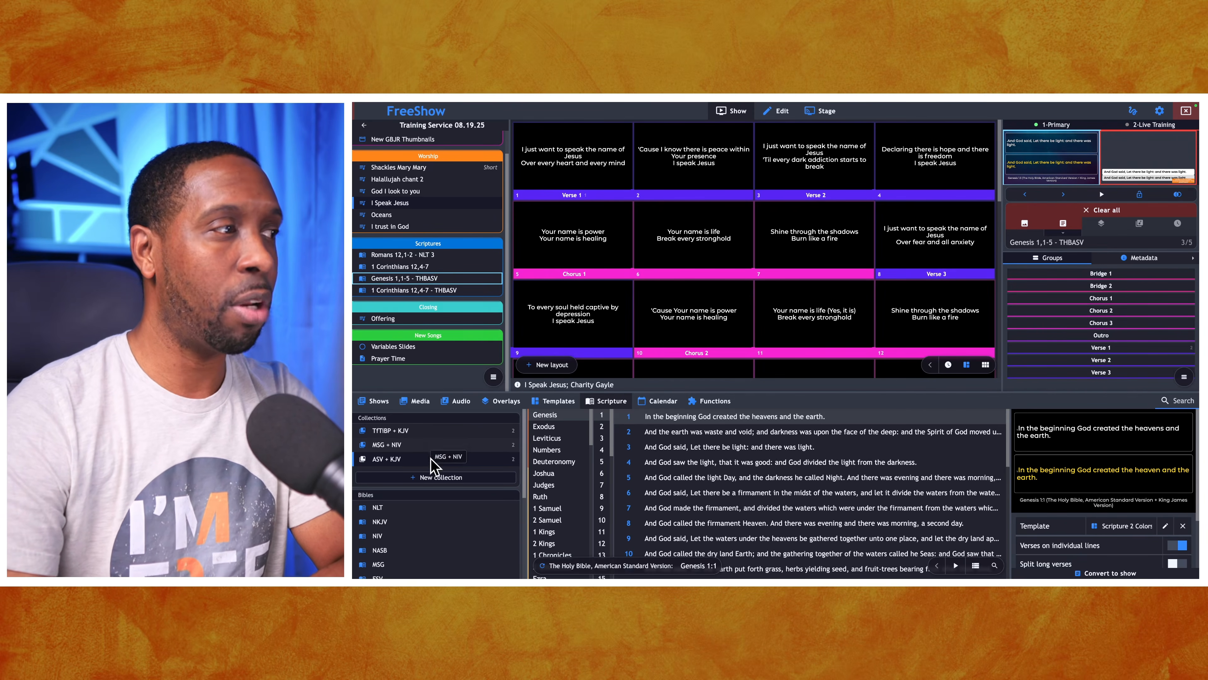
Step: Load the NLT Bible in the scripture area and look through the list of available Bible translations
left_click(385, 508)
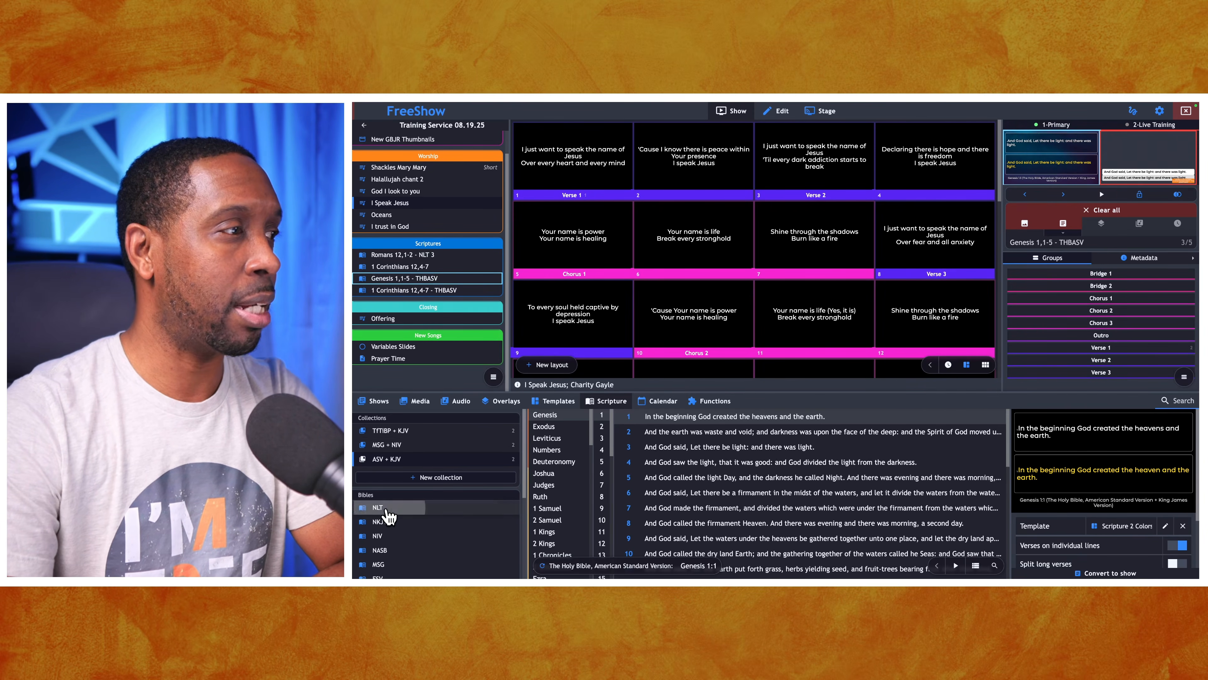
scroll(402, 505, "down", 2)
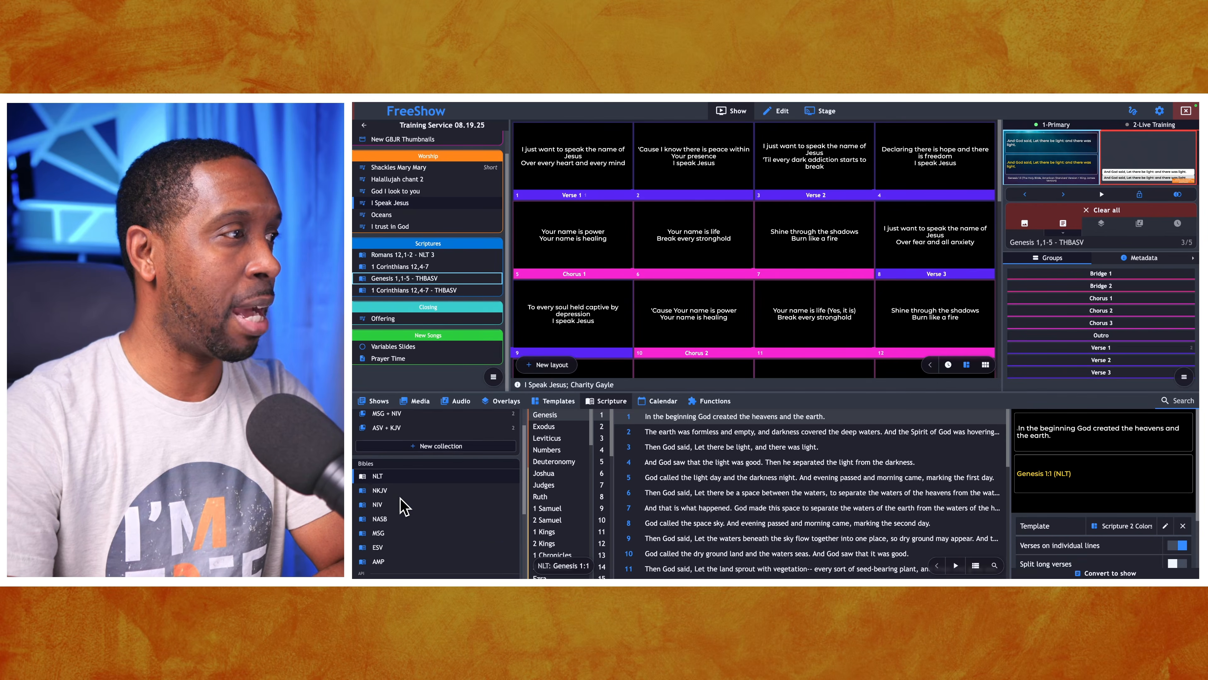
scroll(391, 502, "down", 1)
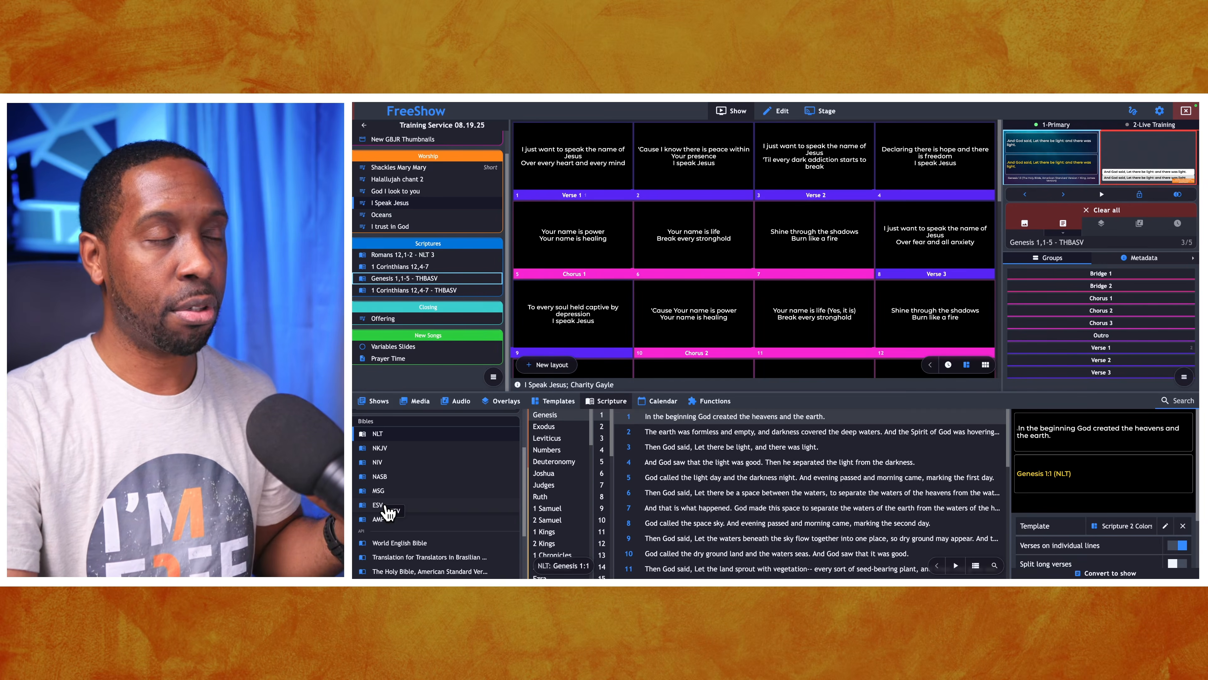
scroll(388, 512, "down", 3)
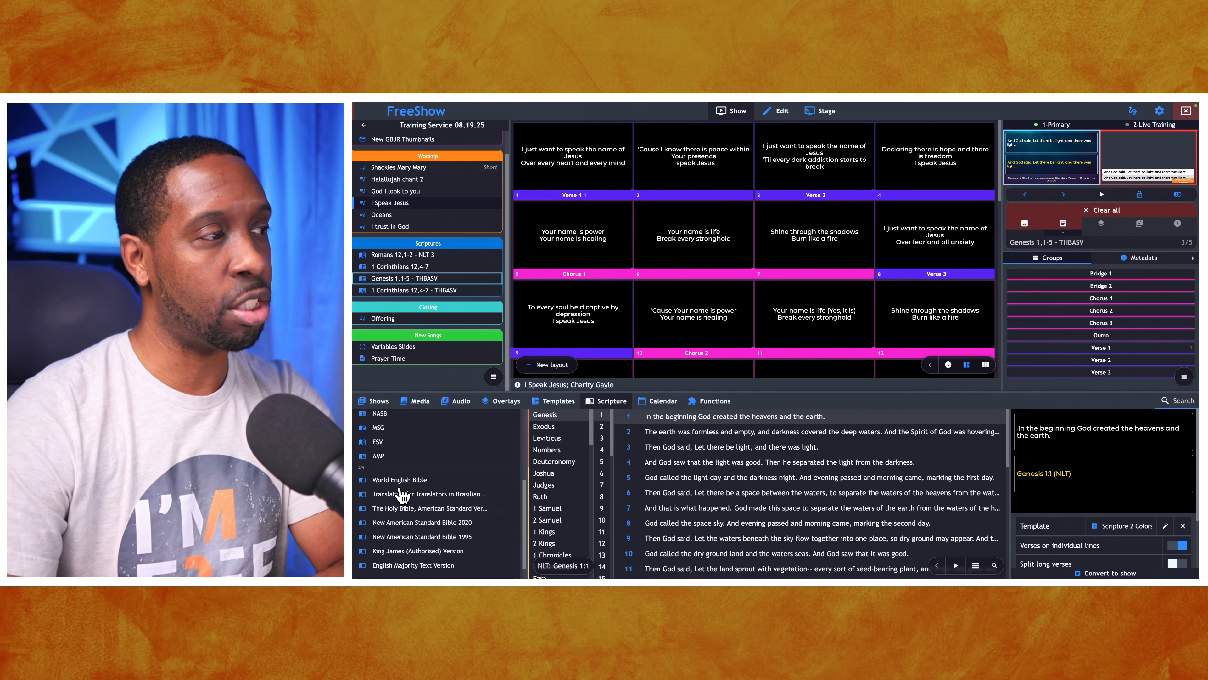
scroll(406, 558, "down", 1)
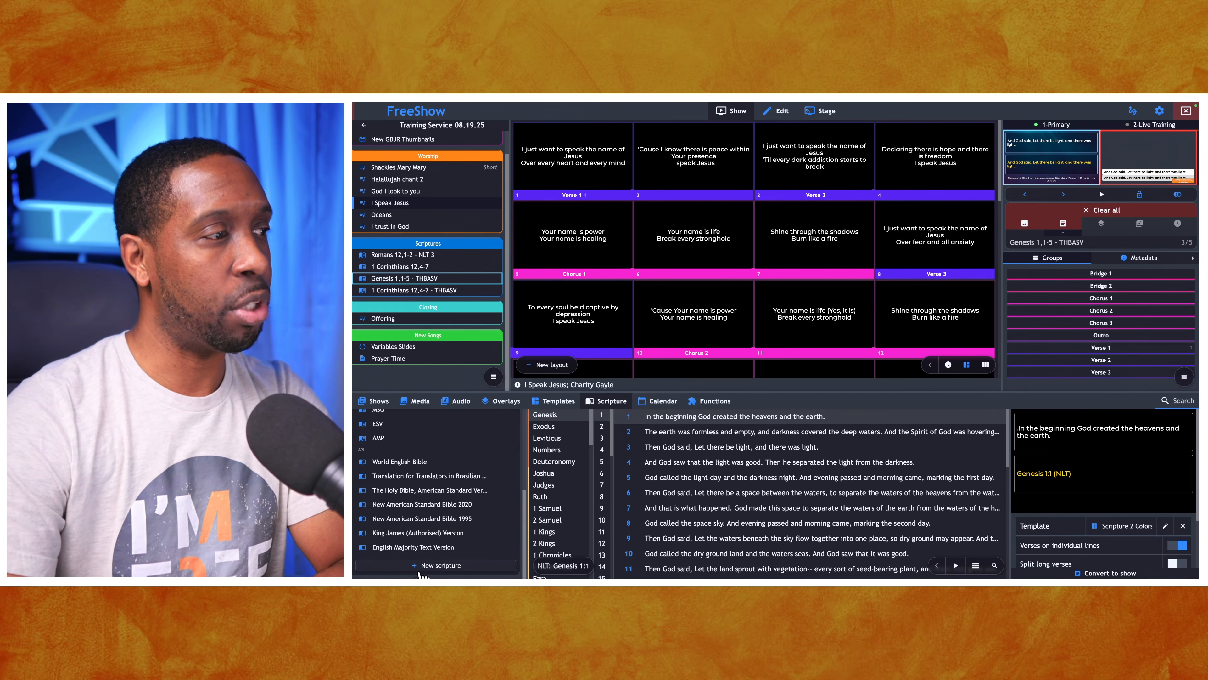
scroll(423, 533, "up", 2)
scroll(422, 523, "up", 5)
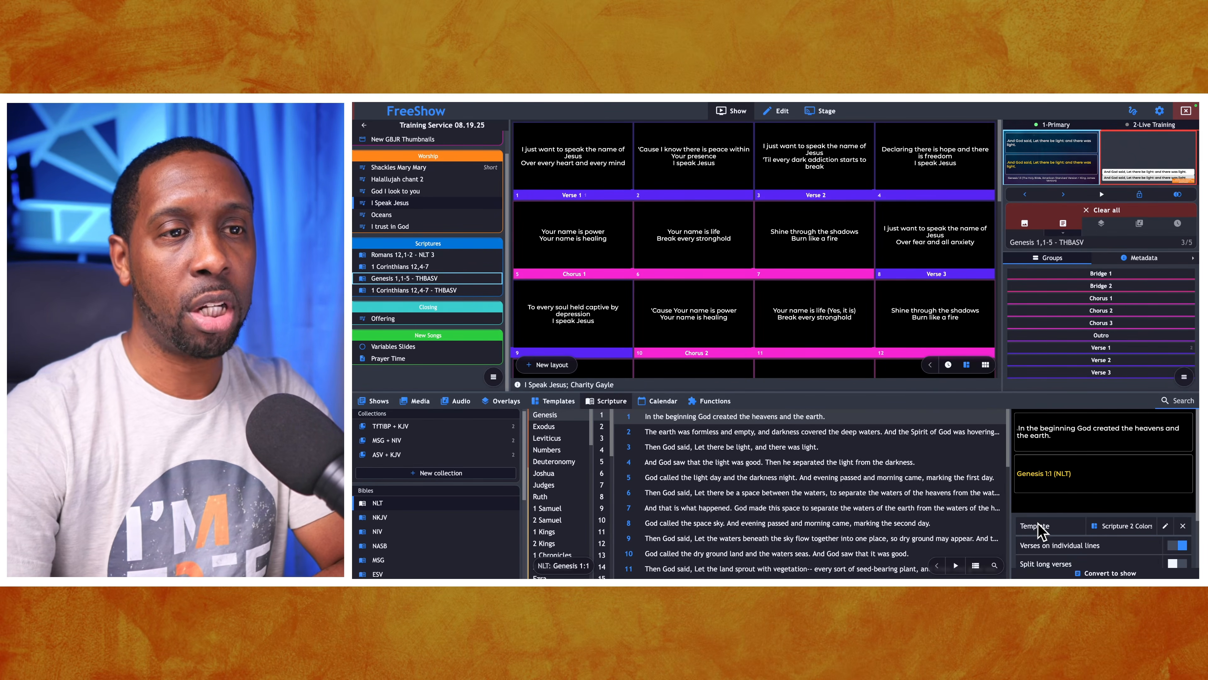
Step: Set the scripture template to BigBold-No Box 2 and check Genesis 1:4 (NLT) enlarged in the live output
left_click(1102, 528)
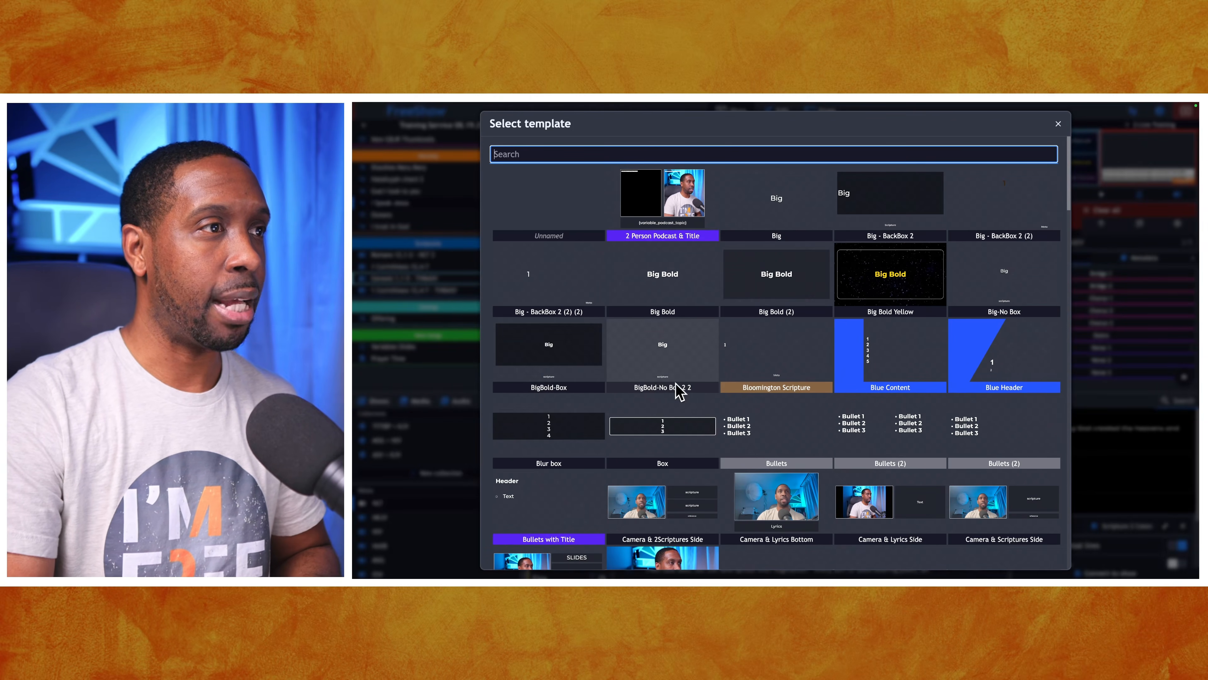
left_click(669, 359)
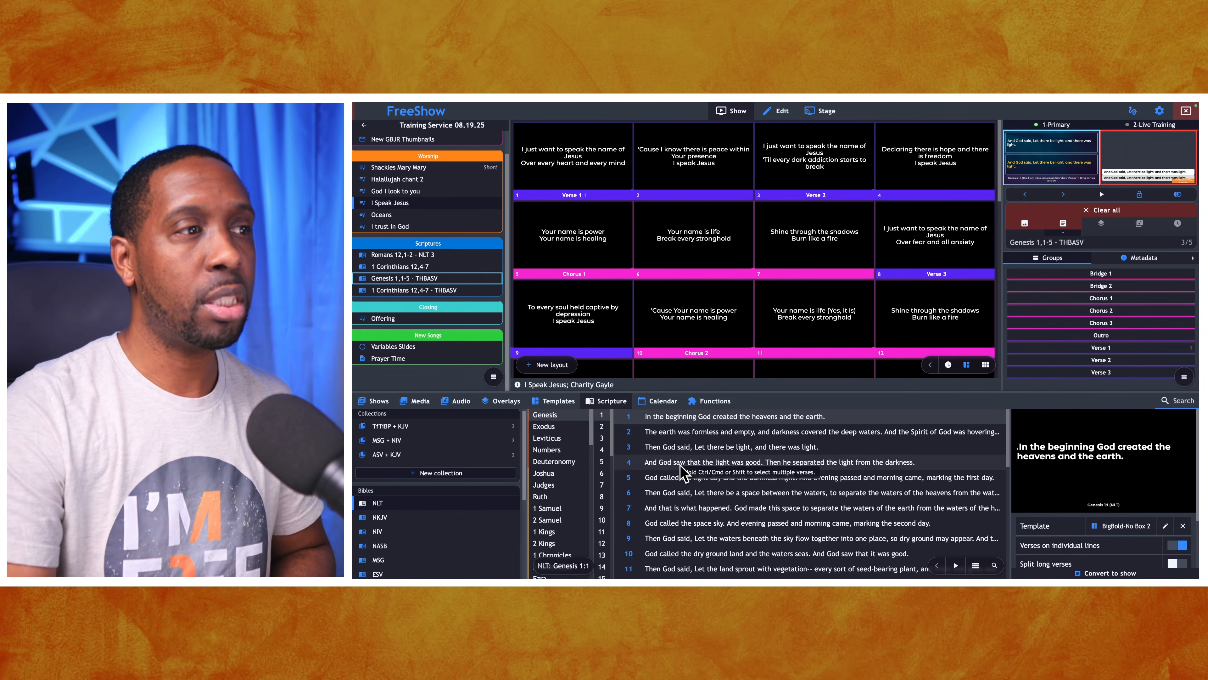
double_click(799, 464)
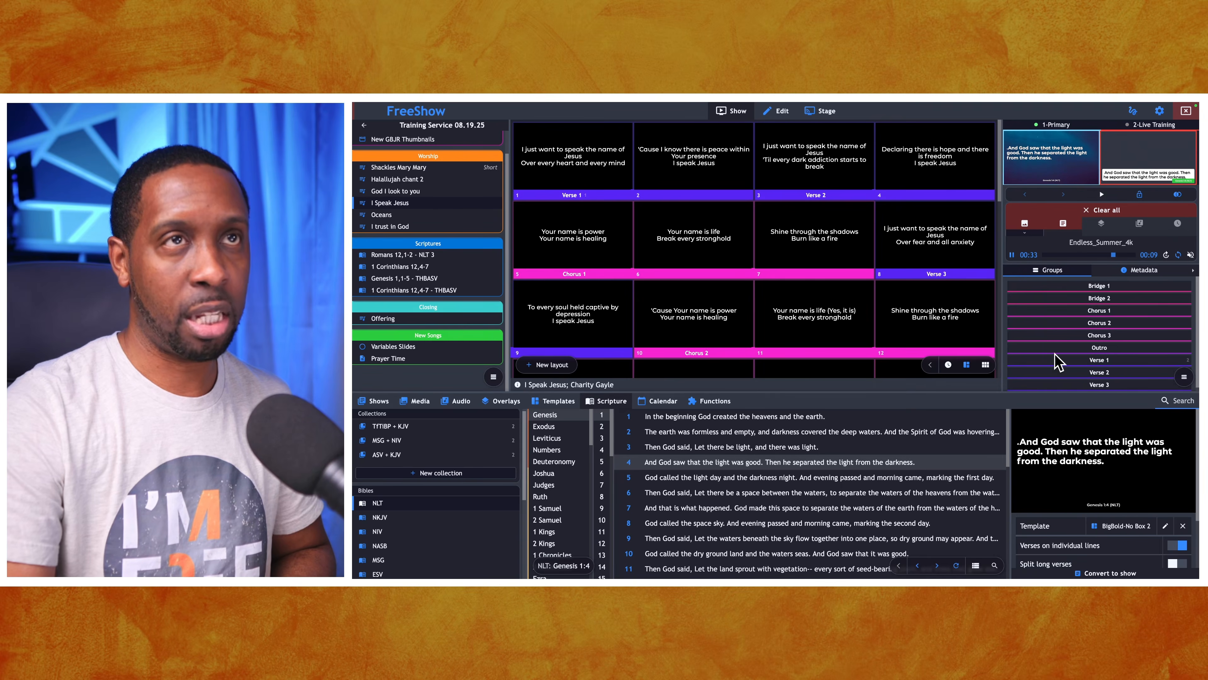
left_click(1055, 169)
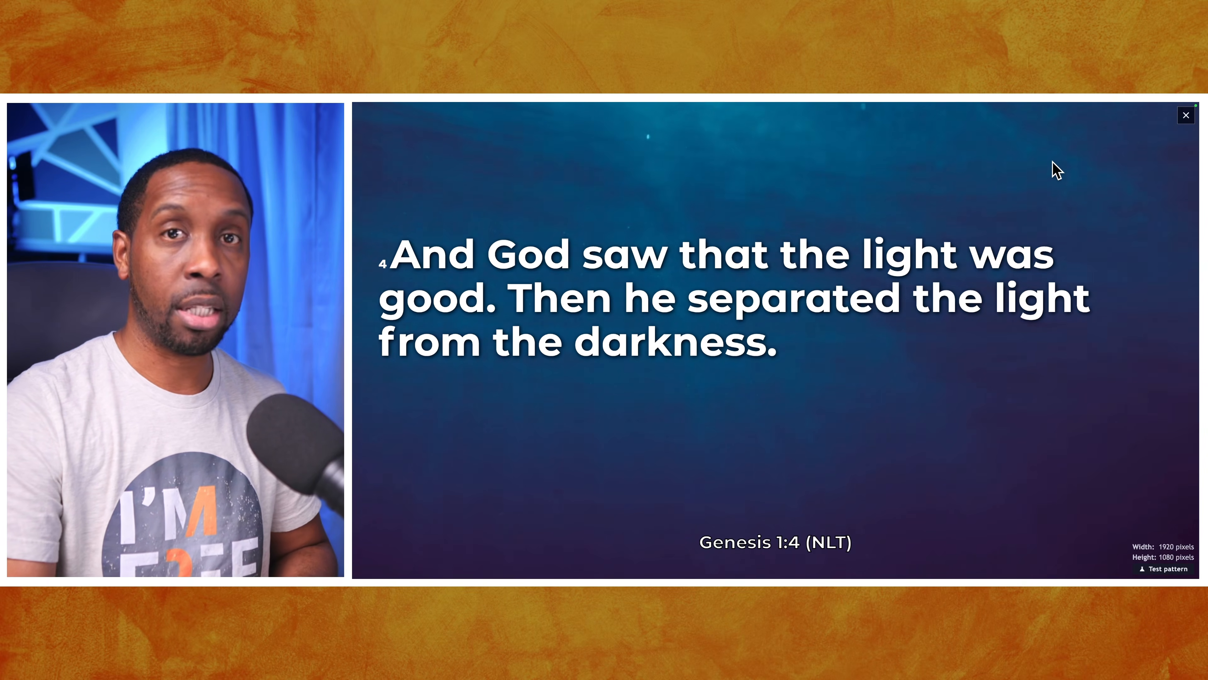
left_click(1056, 169)
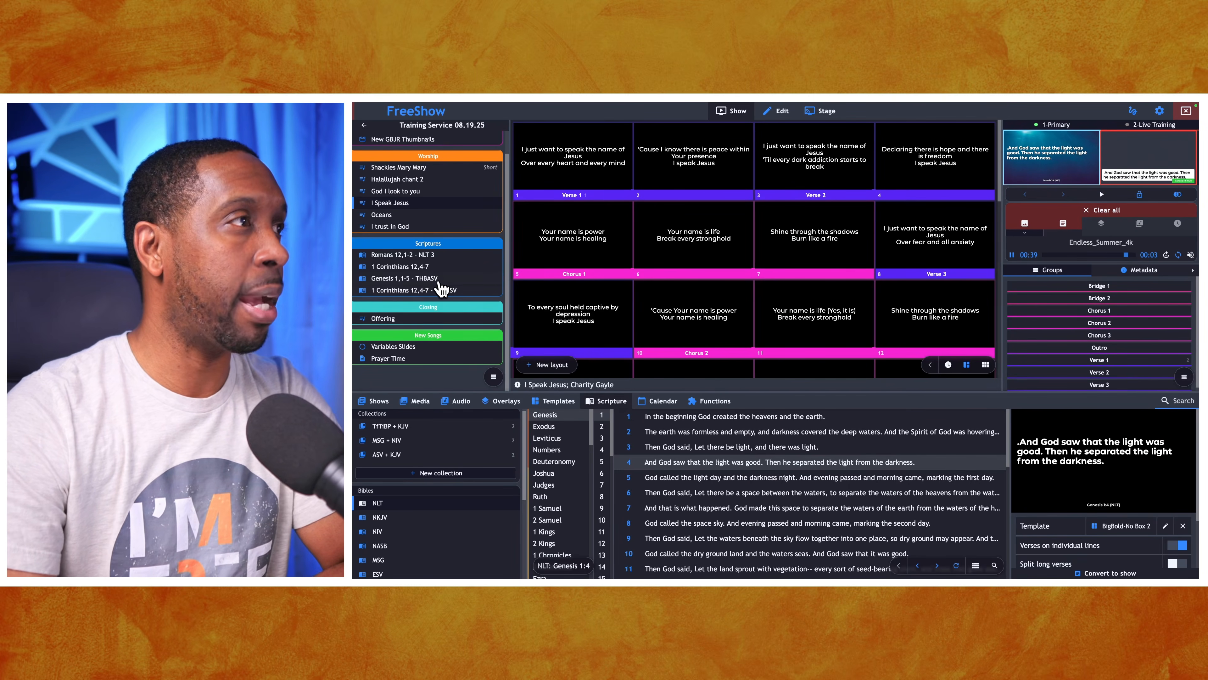
Step: Open the 1 Corinthians 12,4-7 show and send its 1 Corinthians 12:4 slide to the output
left_click(425, 267)
left_click(608, 155)
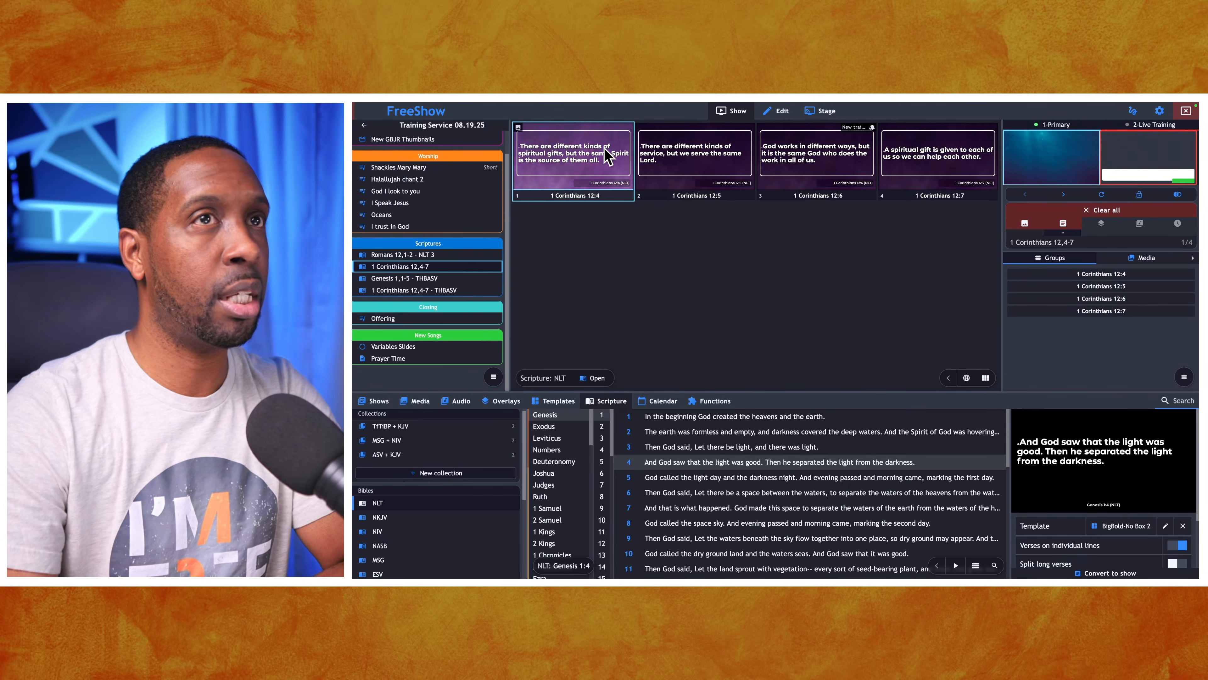
Step: Send Genesis 1:6 (NLT) to the output, view the output enlarged, and close the enlarged view
left_click(759, 494)
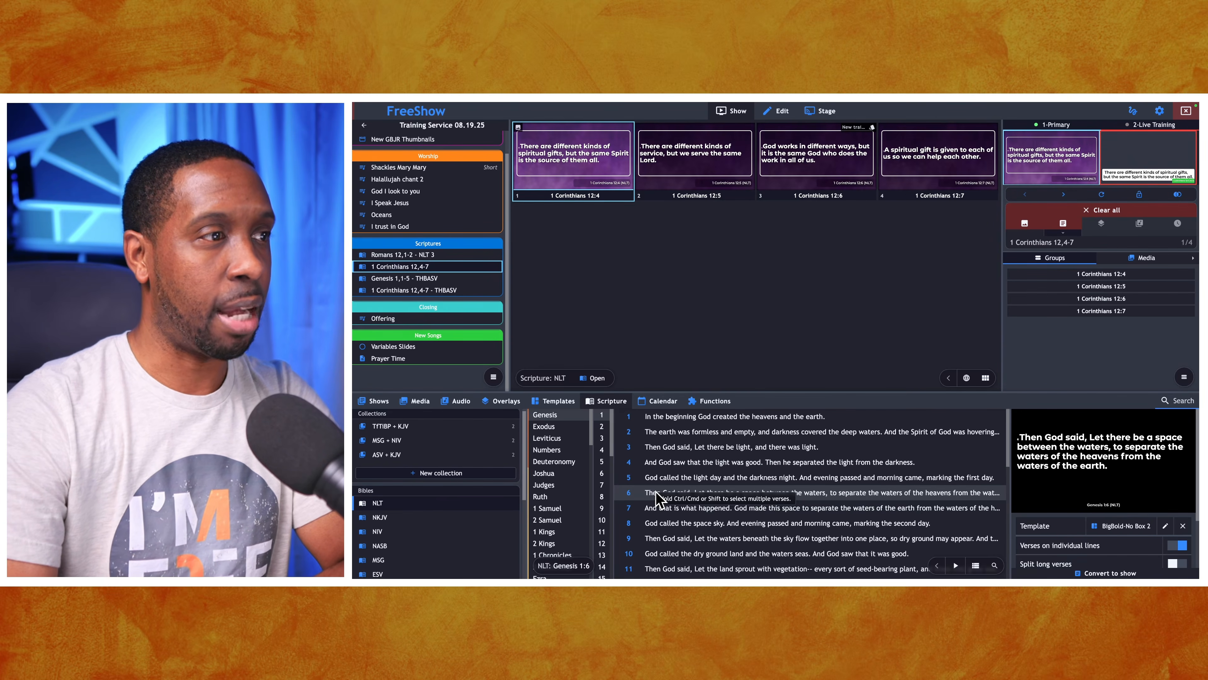
left_click(954, 565)
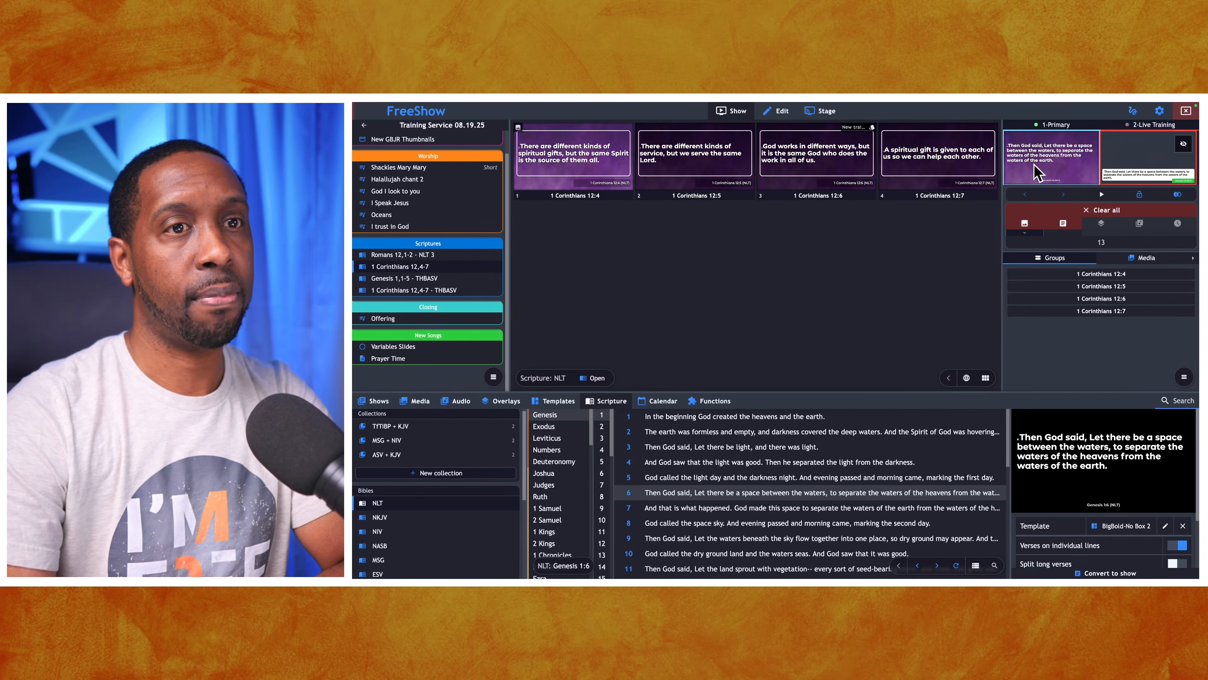
left_click(1050, 160)
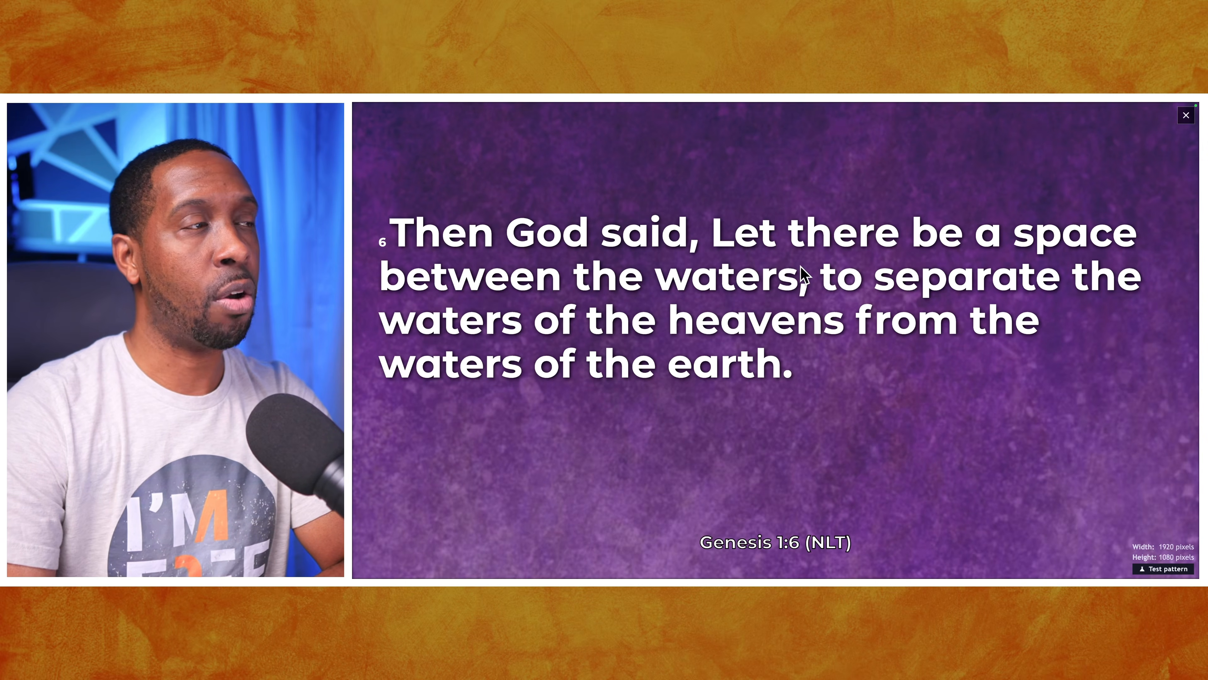
left_click(671, 419)
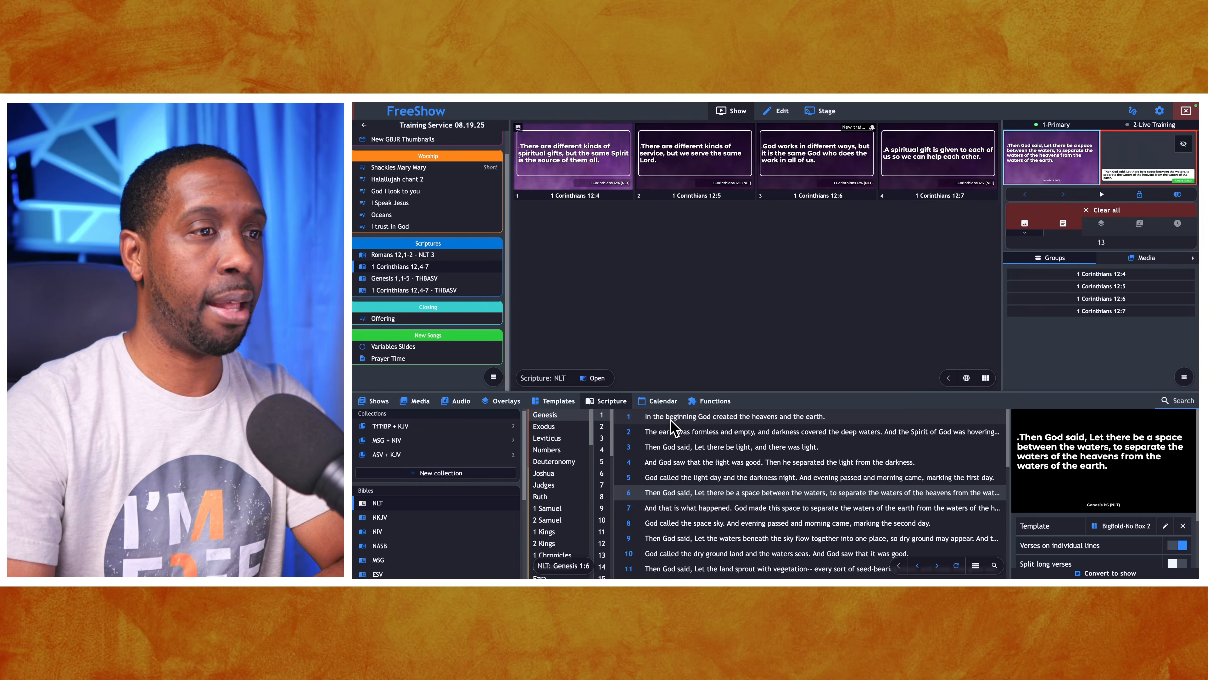
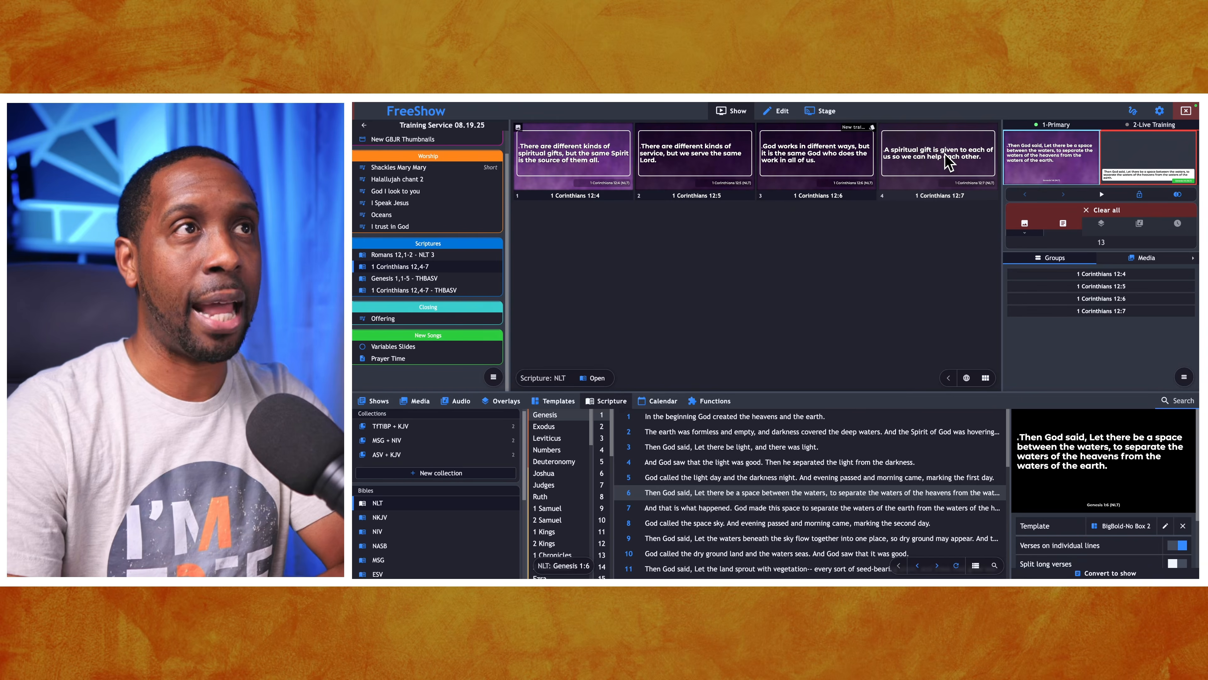
Step: Remove the action from the 1 Corinthians 12:6 slide
left_click(869, 129)
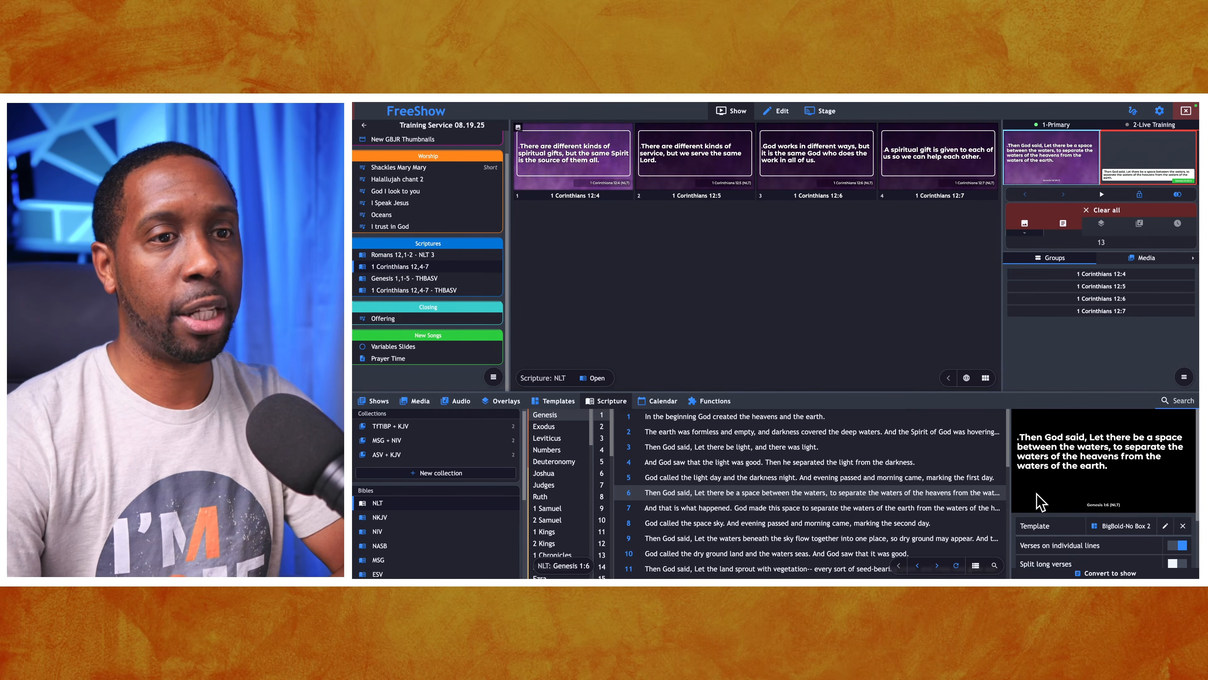
Step: Enable splitting of long verses for the scripture and send Genesis 1:2a to the output
scroll(1056, 520, "down", 3)
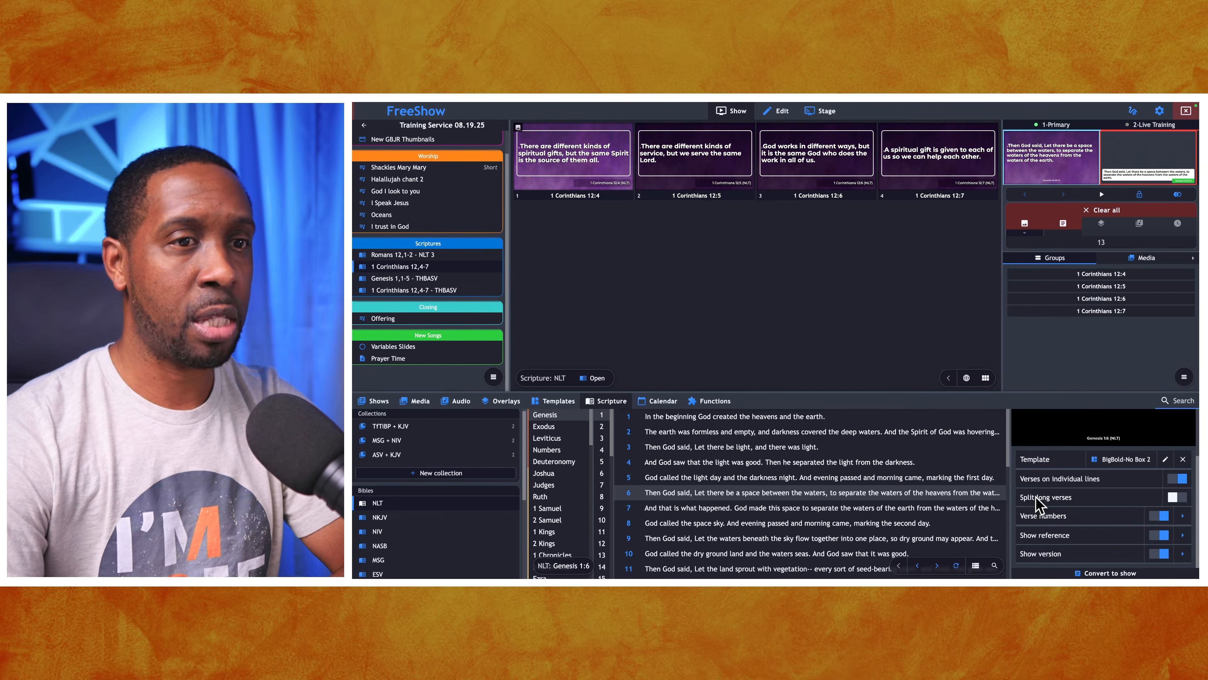
left_click(1175, 497)
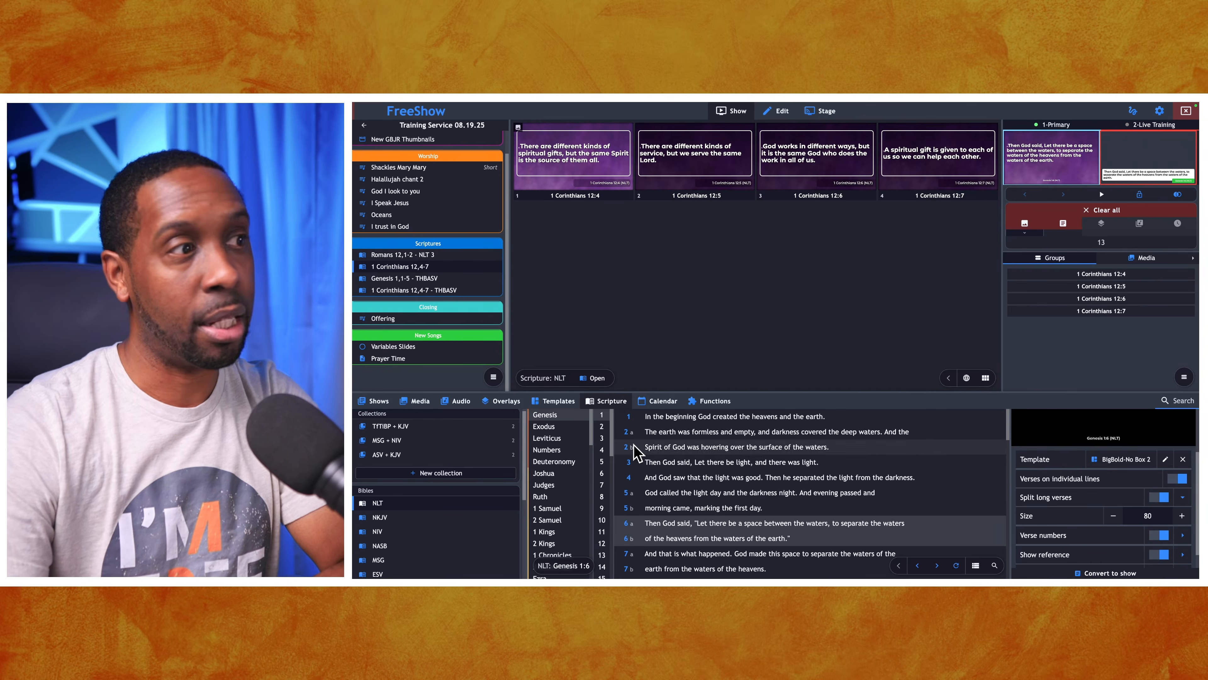
left_click(673, 432)
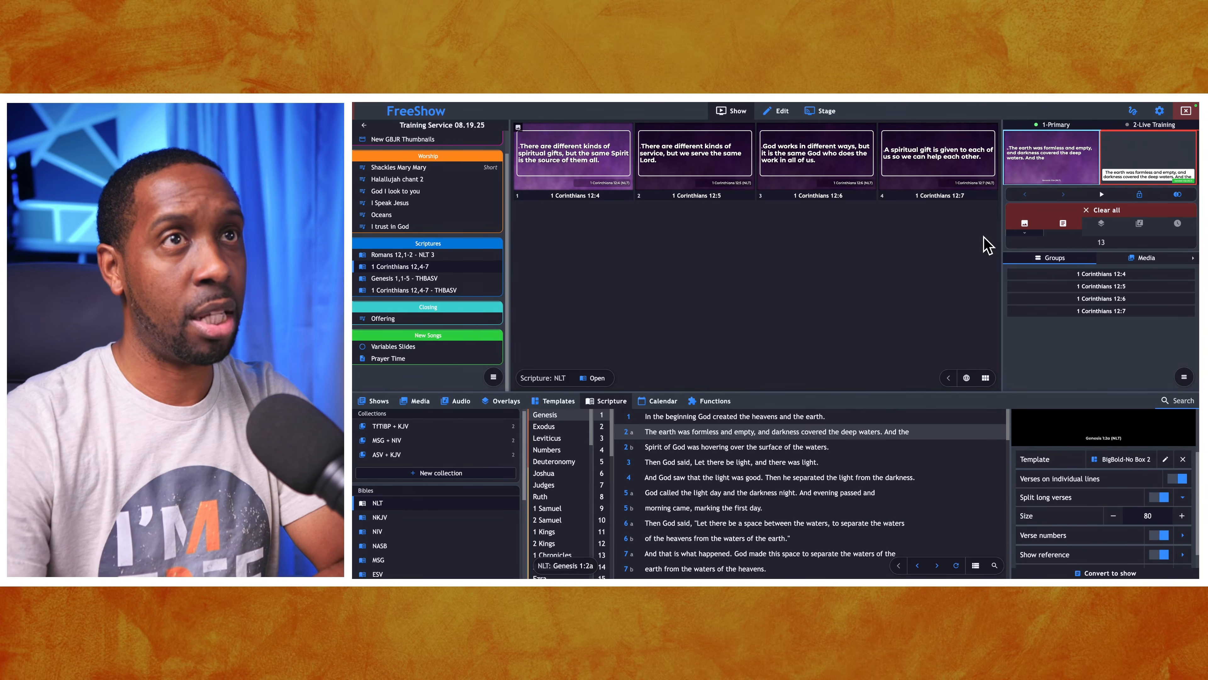
Step: View the Genesis 1:2a output enlarged, send Genesis 1:2b to the output, and inspect it enlarged before closing the view
double_click(1072, 161)
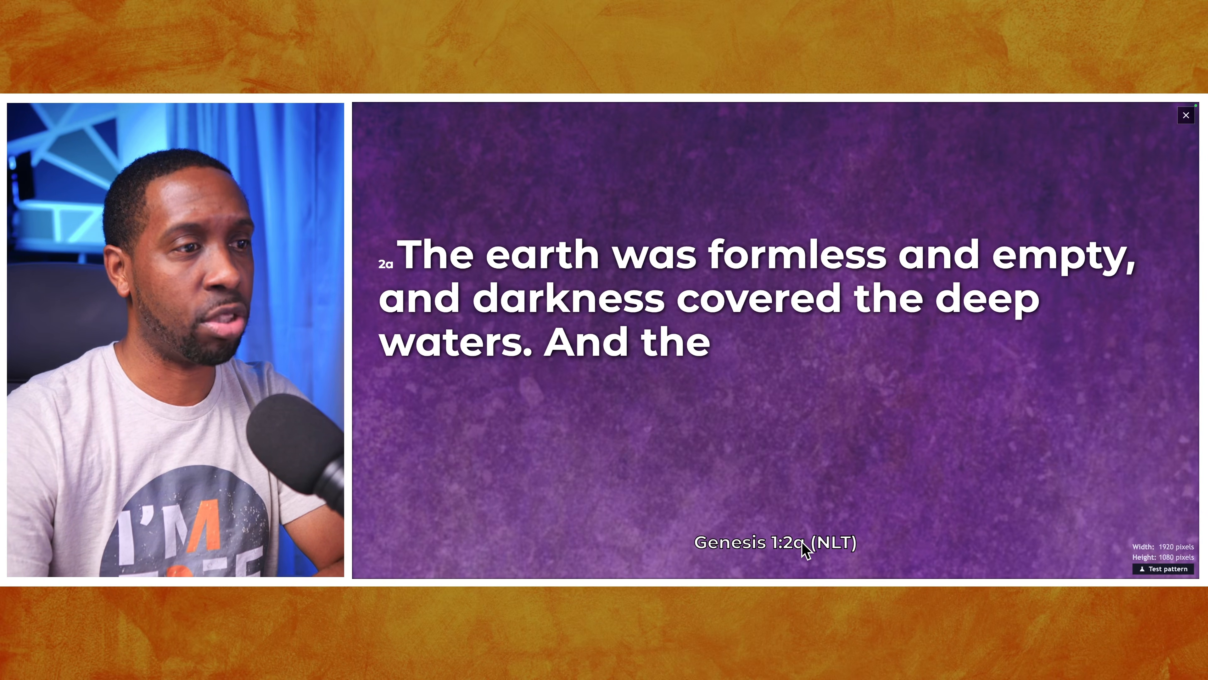
left_click(860, 501)
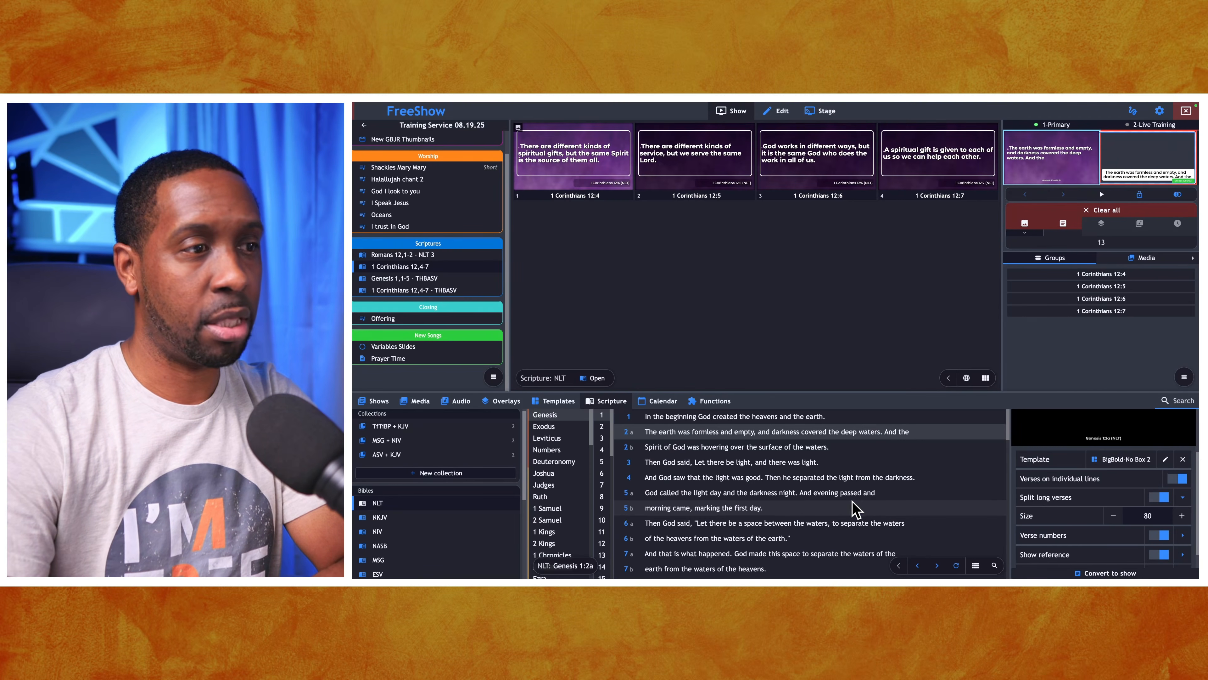
left_click(937, 567)
left_click(1072, 159)
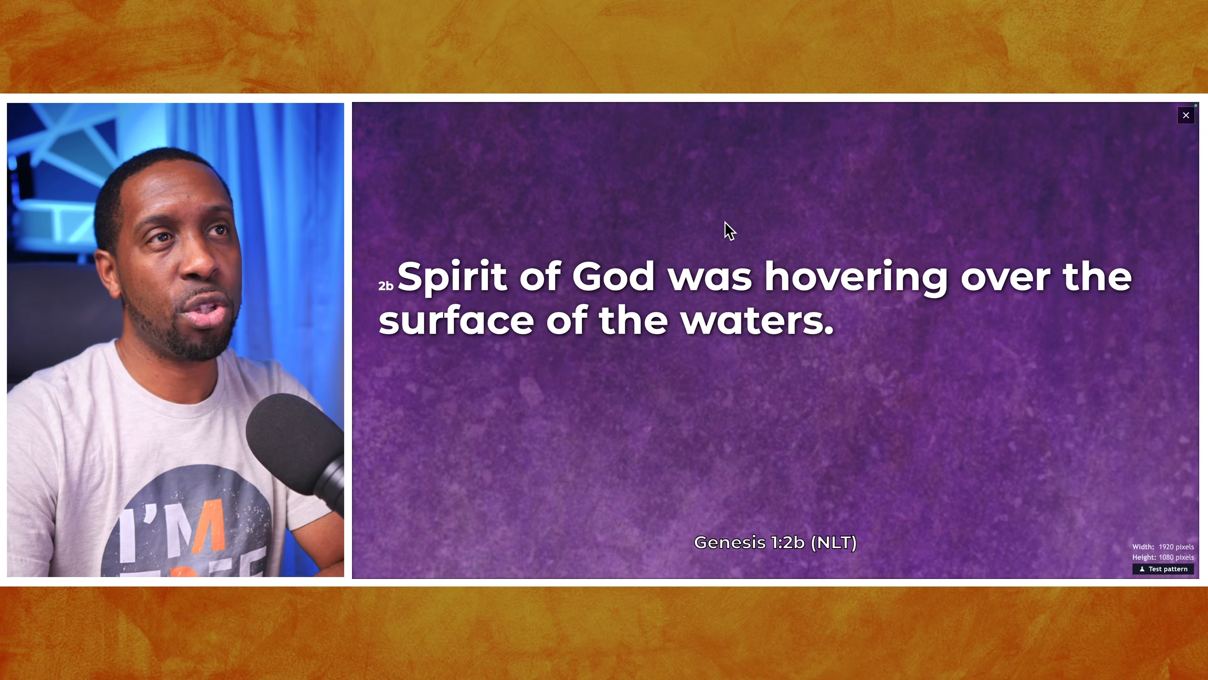
key("Escape")
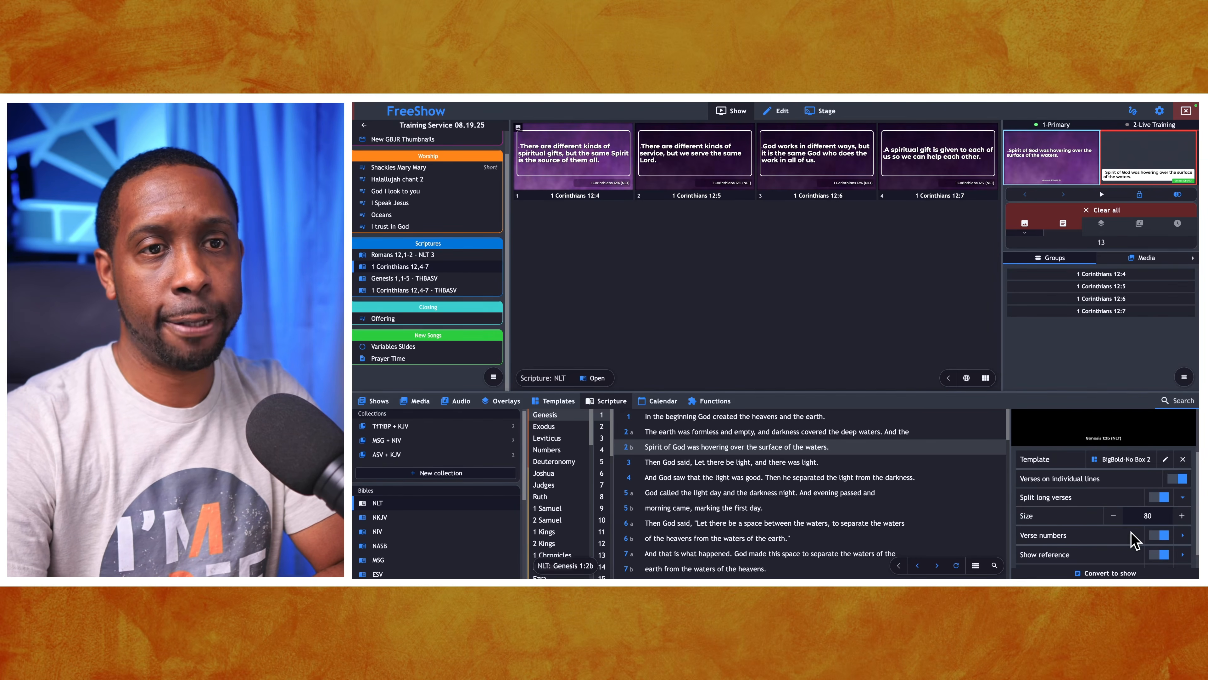
Step: Show the verse number options and inspect the verse number of Genesis 1:2b on the enlarged output
left_click(1180, 535)
scroll(1122, 547, "down", 2)
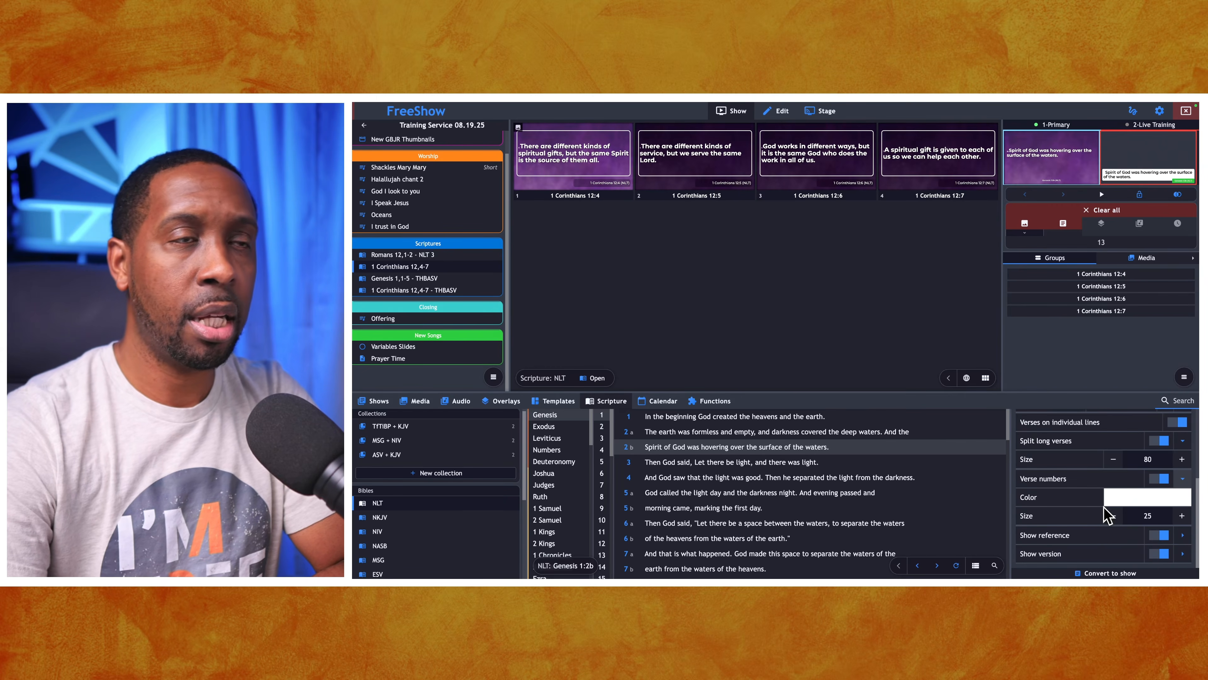
left_click(1050, 160)
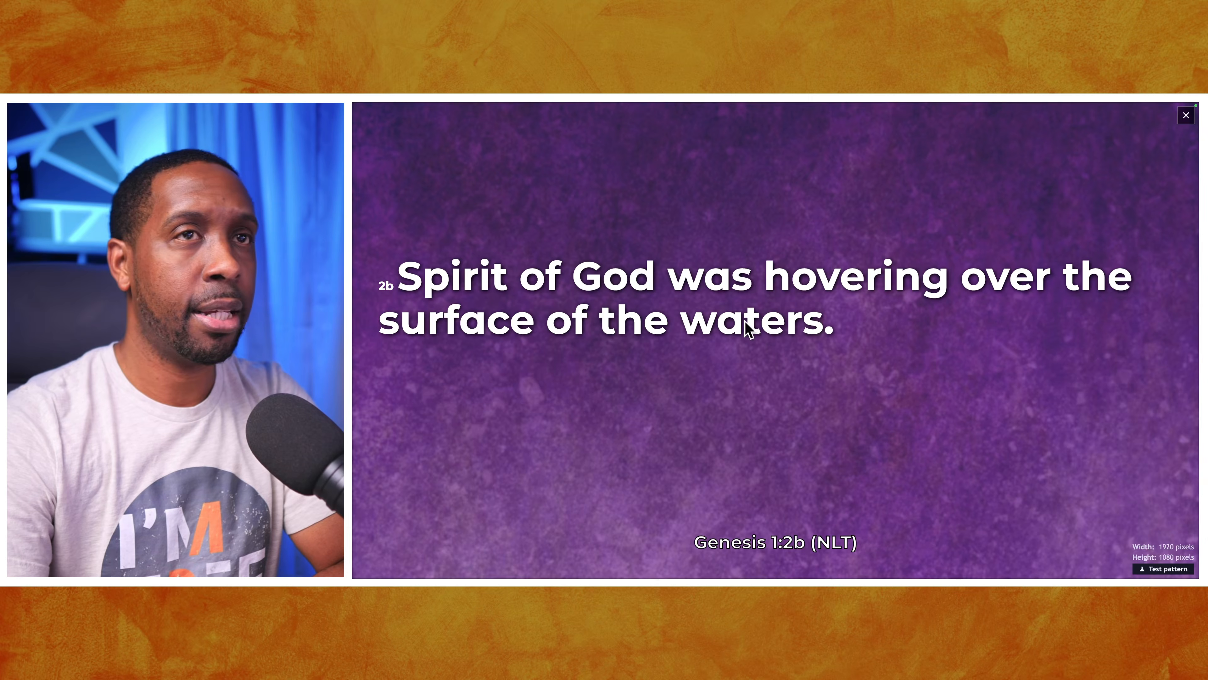
left_click(813, 334)
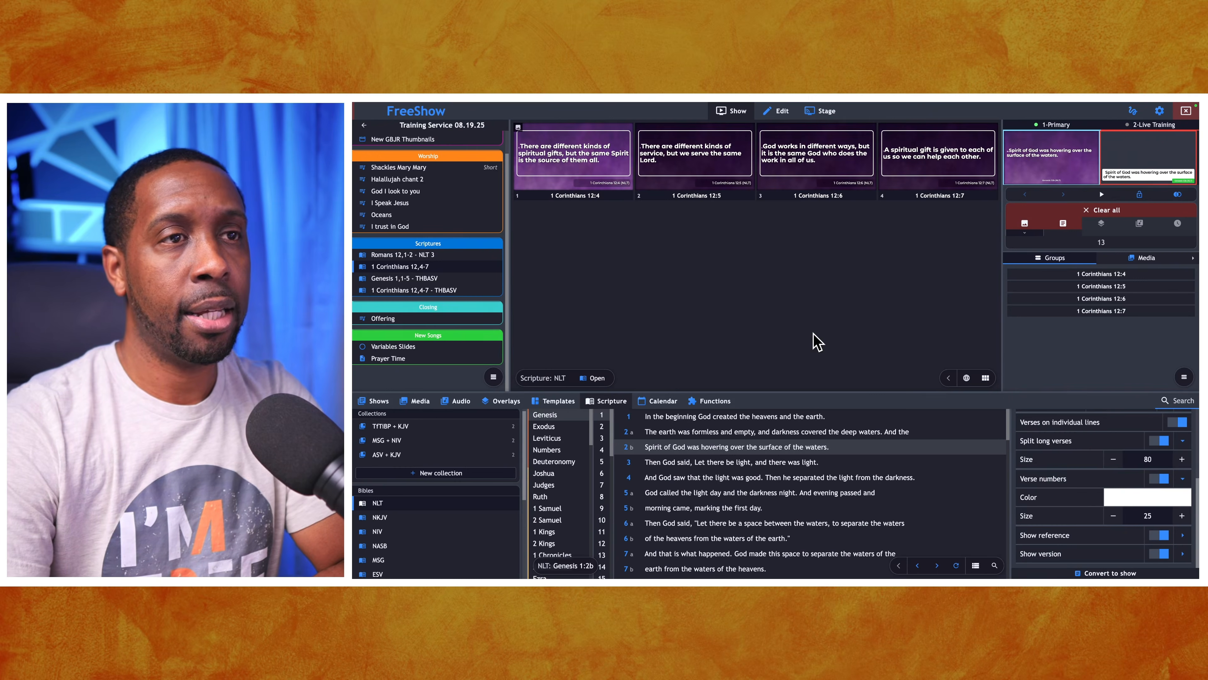
Step: Set the scripture verse numbers to size 45 and color them yellow
left_click(1182, 516)
left_click(1182, 517)
left_click(1182, 516)
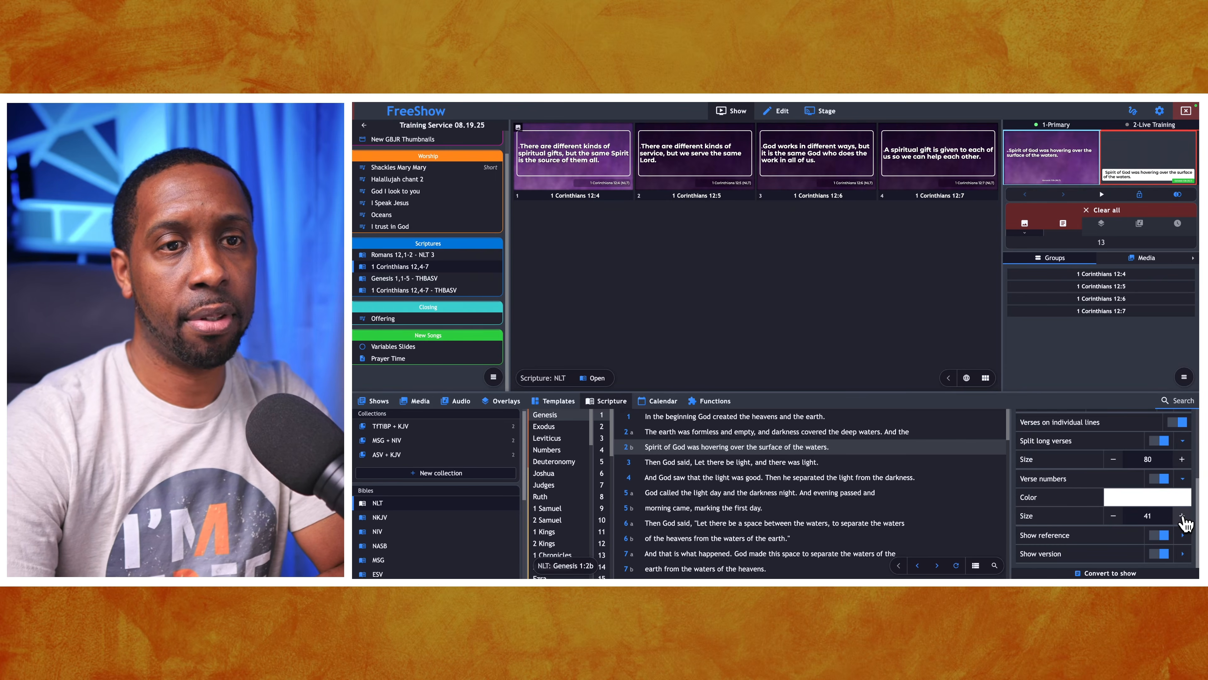
left_click(1170, 497)
left_click(1115, 535)
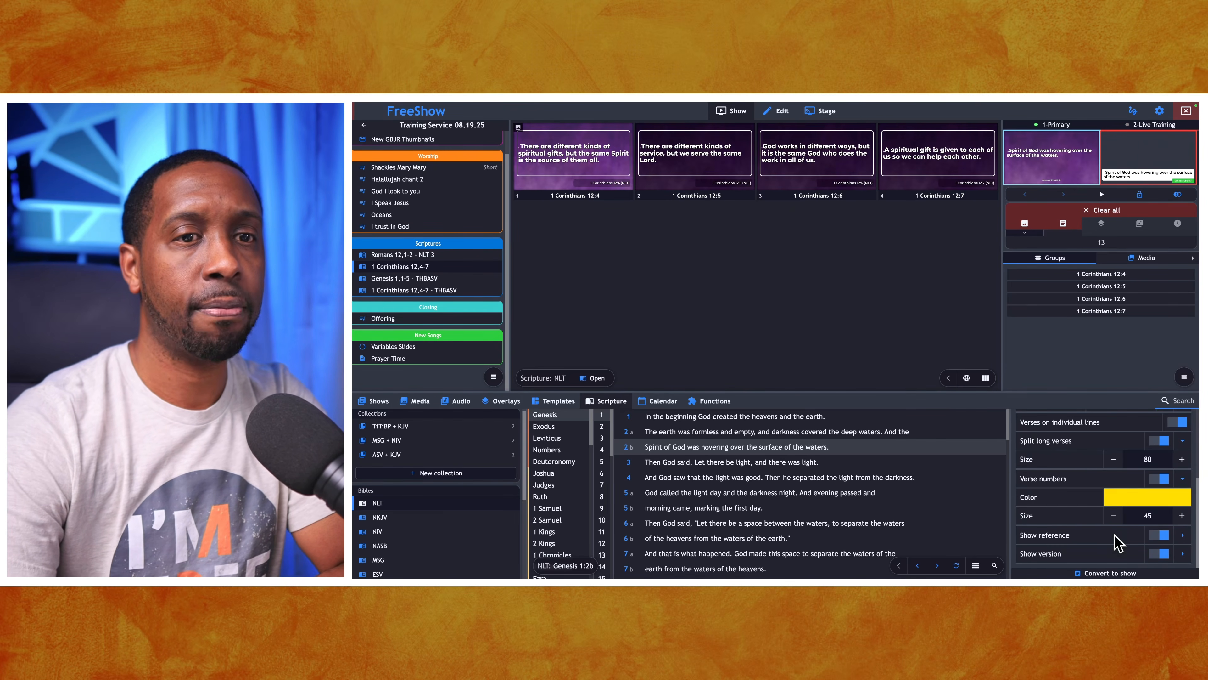
Step: Send Genesis 1:3 (NLT) to the output, check its verse number on the enlarged output, and close the view
left_click(935, 566)
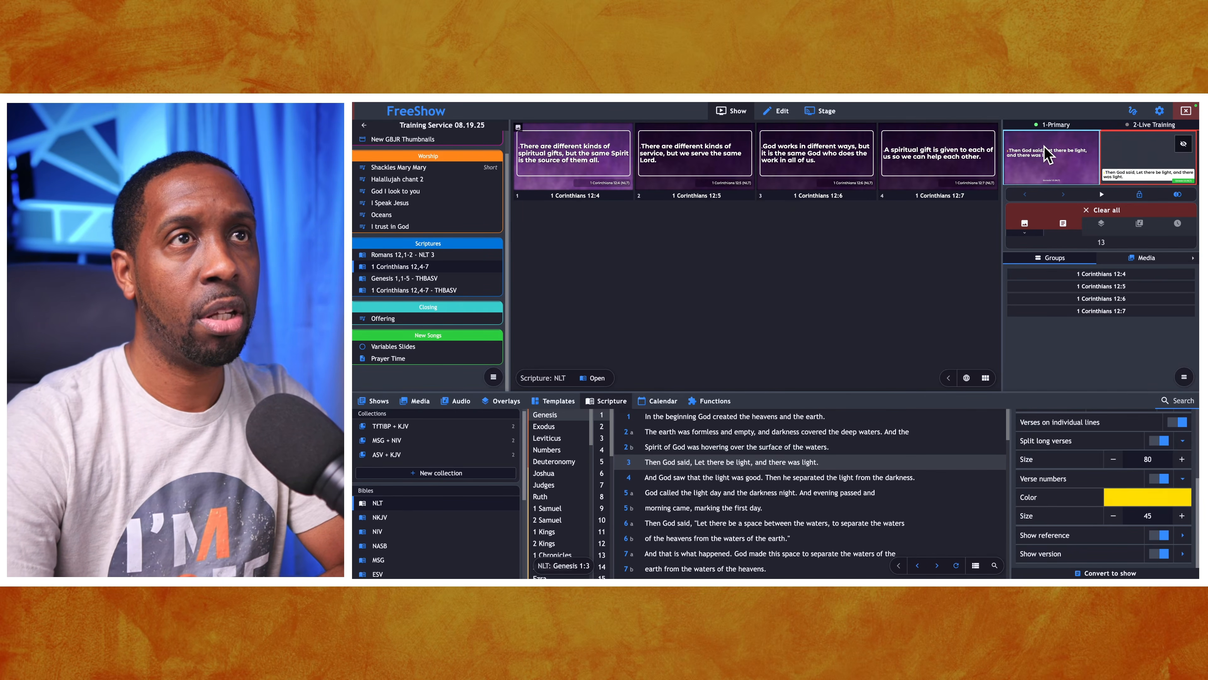
left_click(1047, 155)
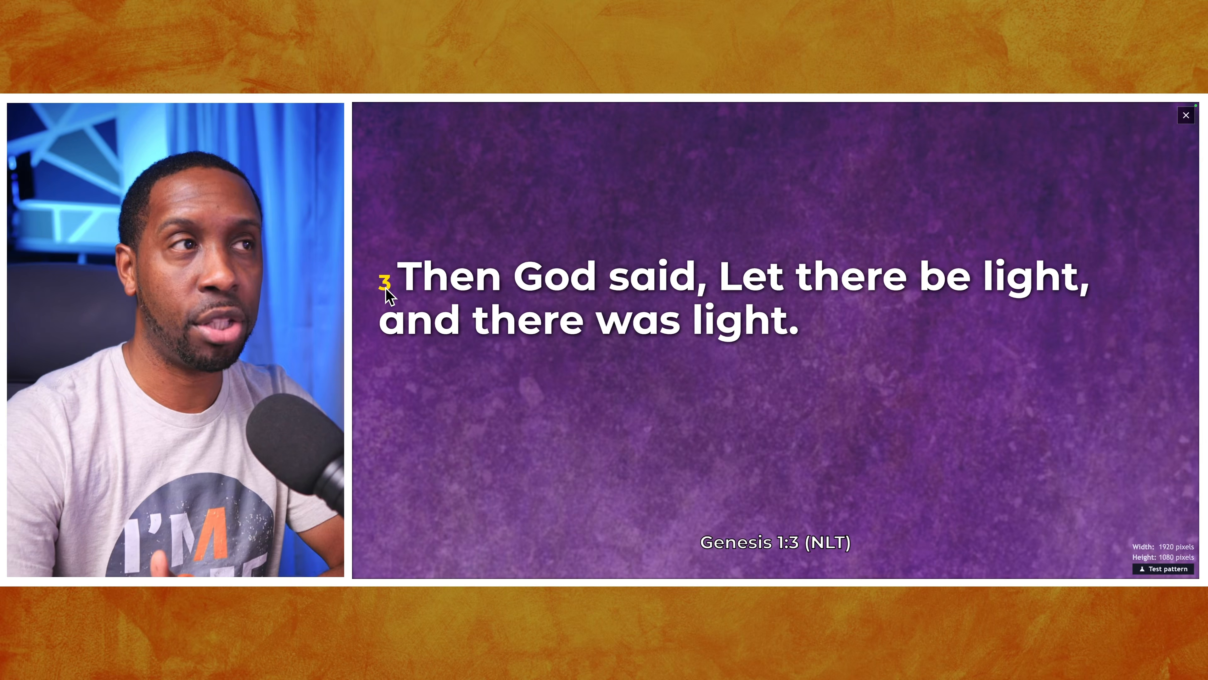
left_click(514, 335)
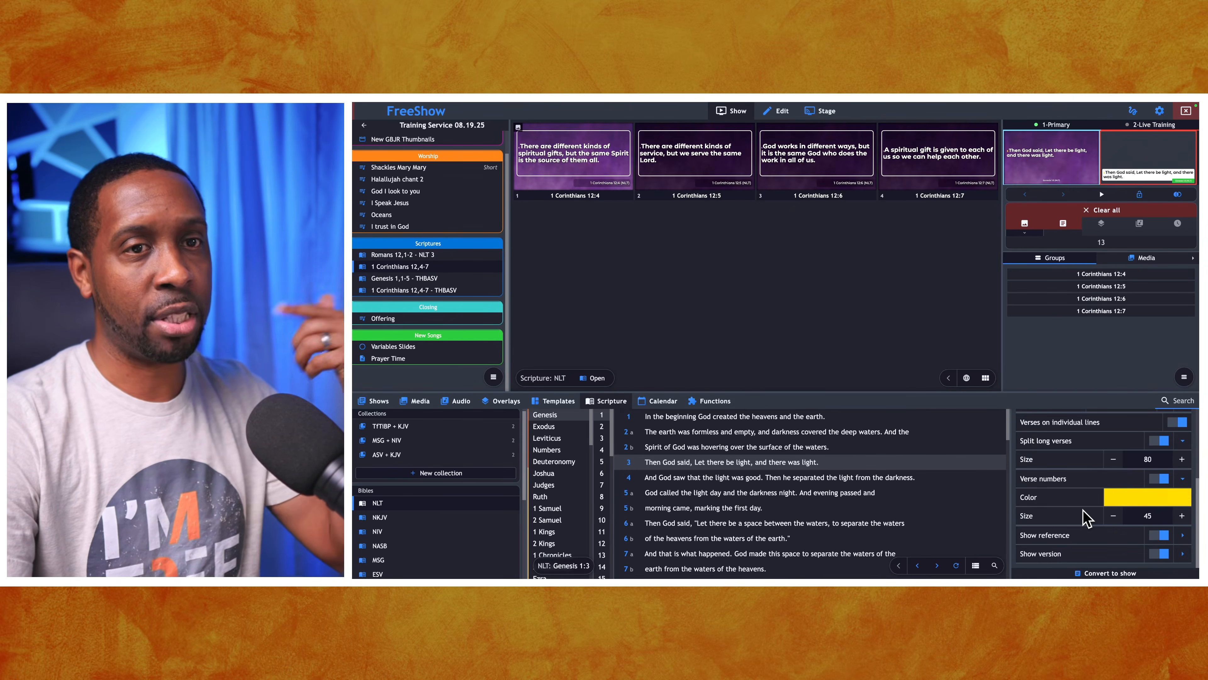
Step: Set the verse number color to white and check it by viewing Genesis 1:5b enlarged on the output
left_click(1132, 499)
left_click(1120, 524)
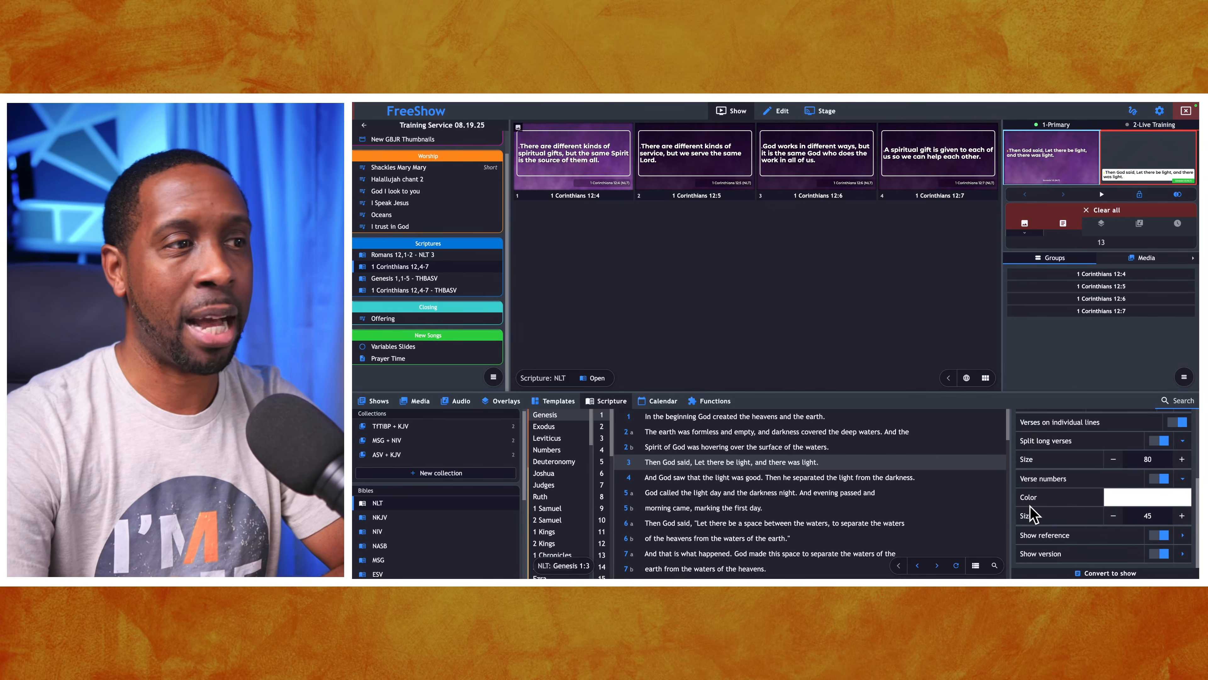
left_click(738, 510)
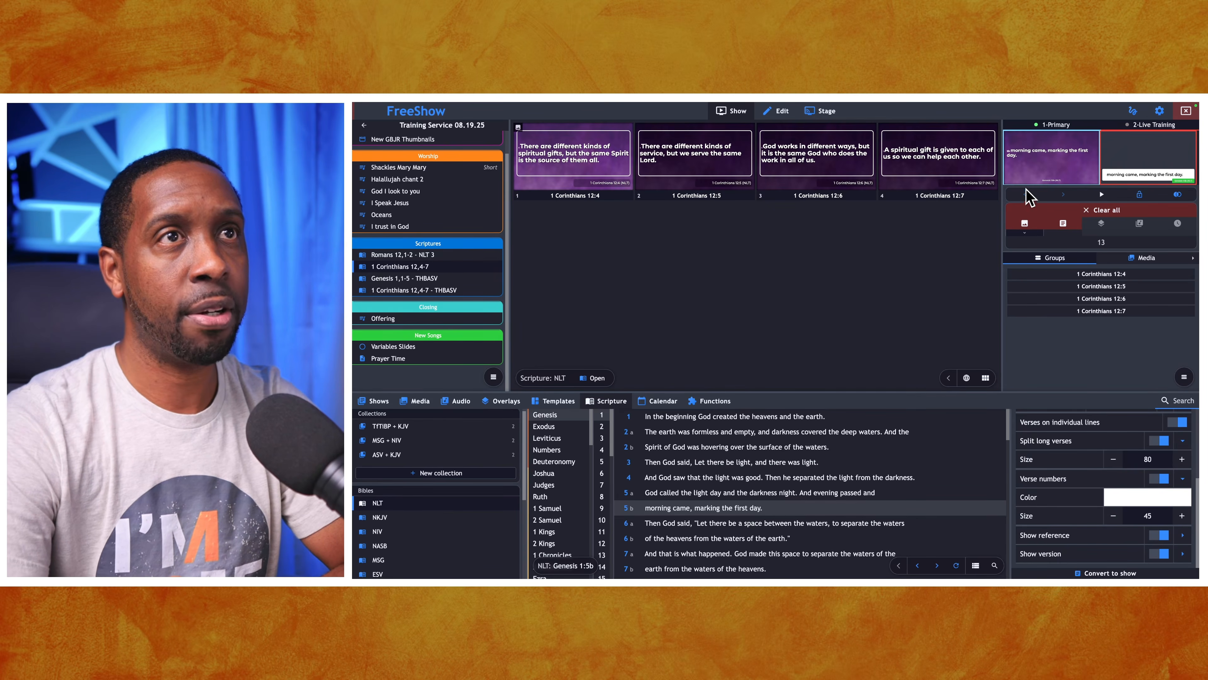
left_click(1037, 164)
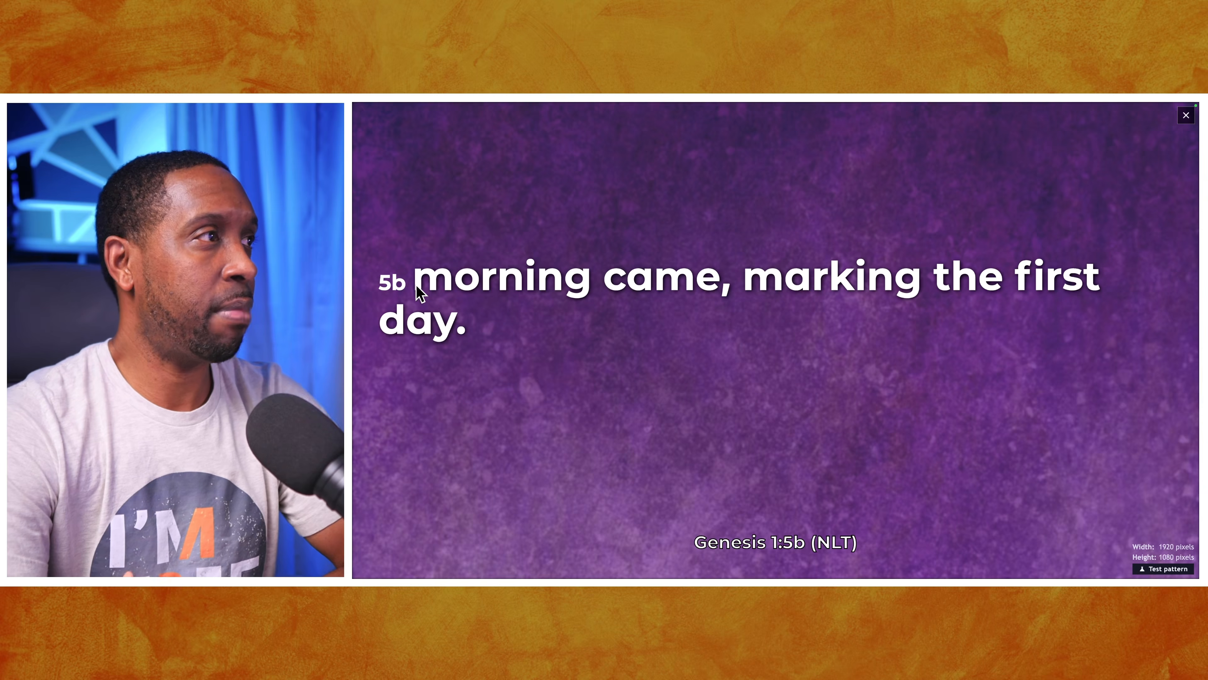